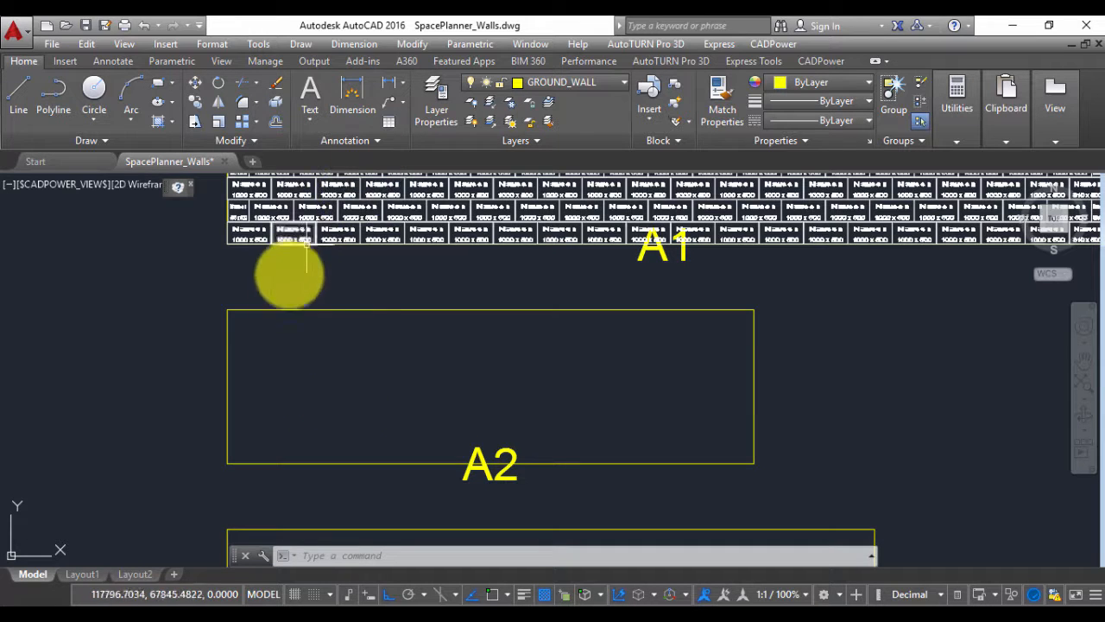
Step: Open the CADPower tile placement tool, define the new tile block FORMWORK and name the tile Steel_Formwork
left_click(773, 44)
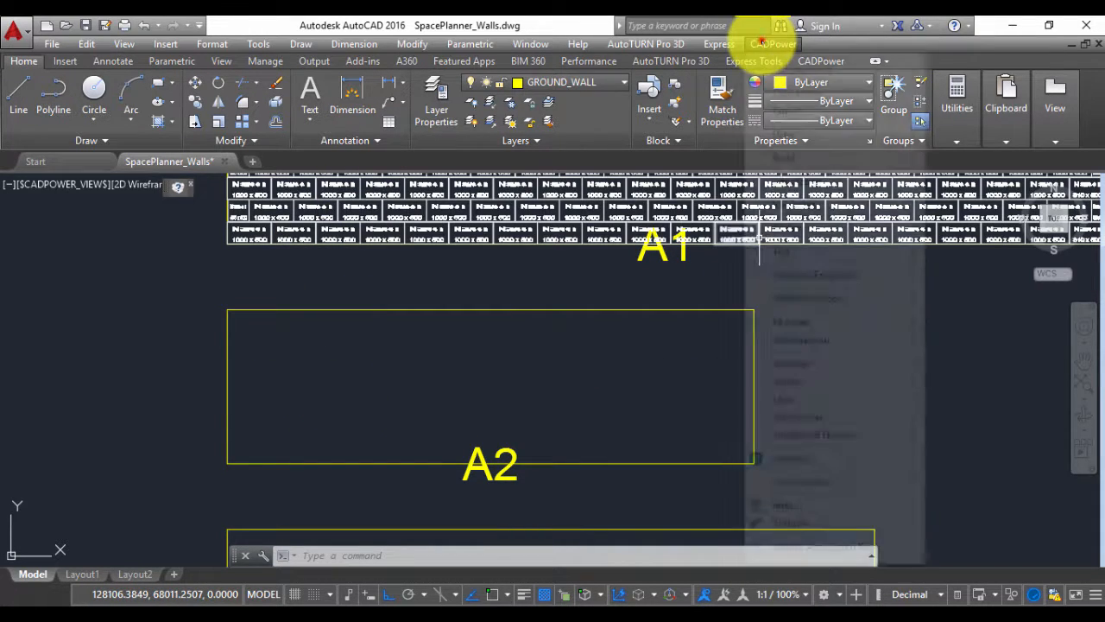
left_click(786, 298)
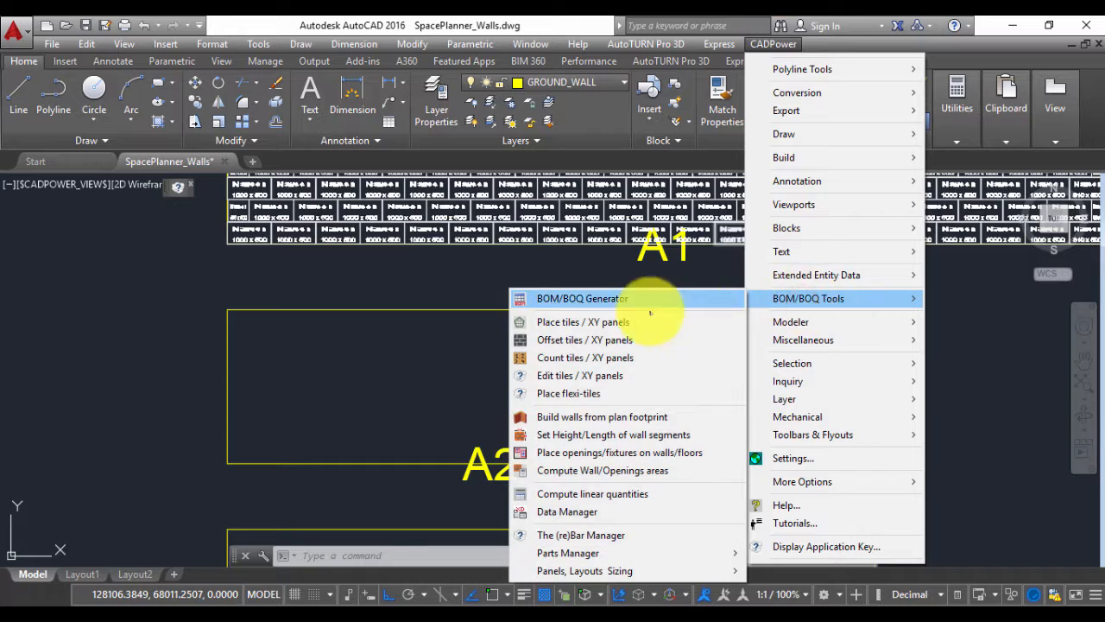
left_click(574, 323)
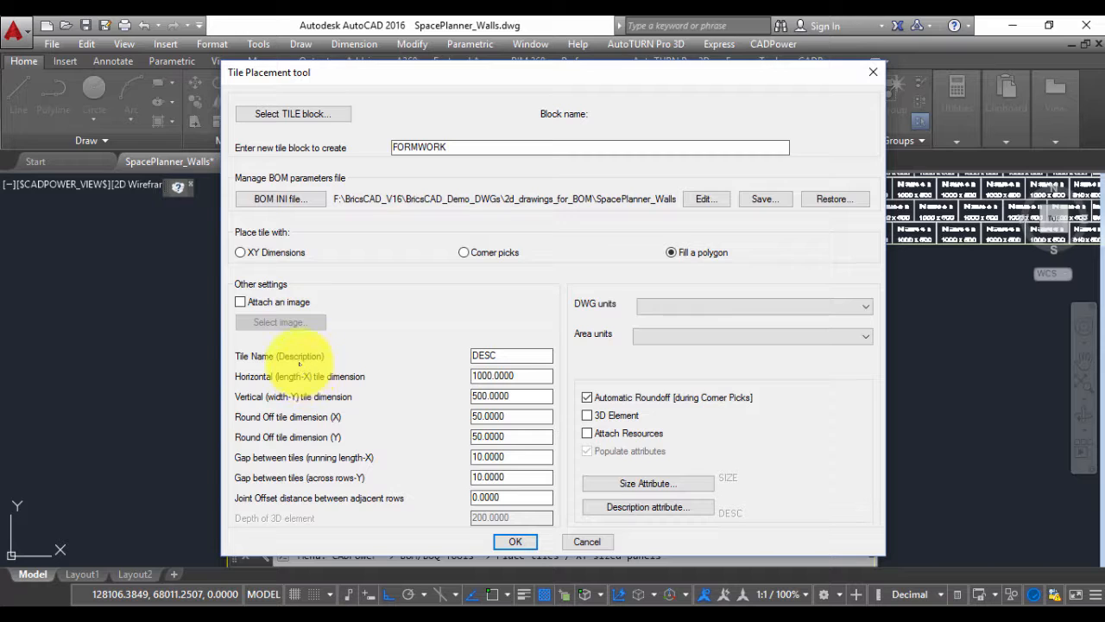
left_click(503, 355)
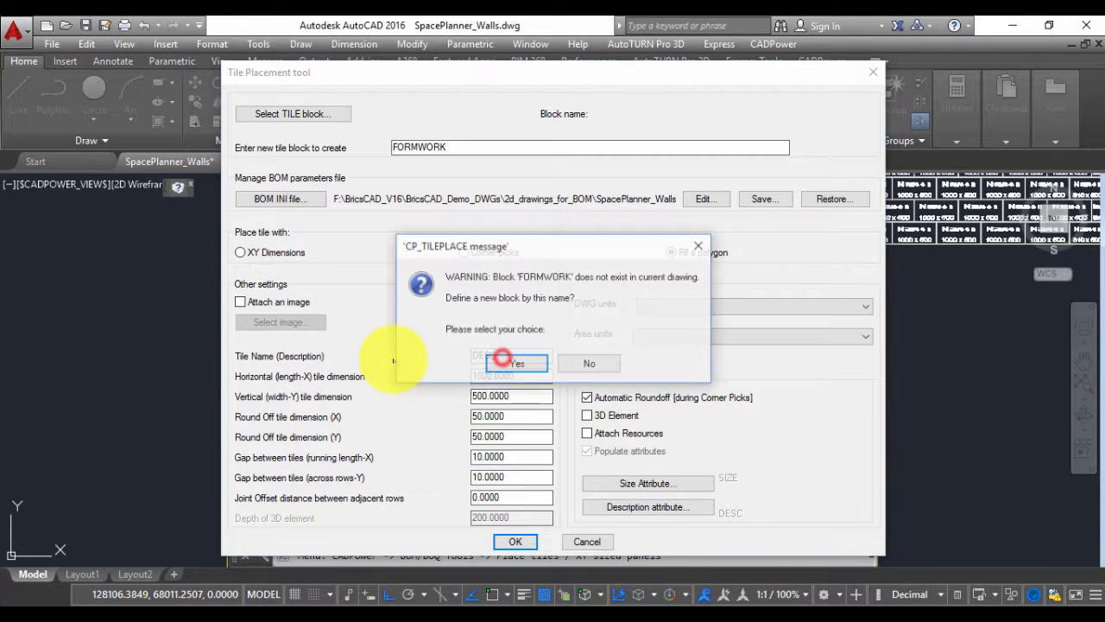
left_click(491, 361)
left_click(512, 357)
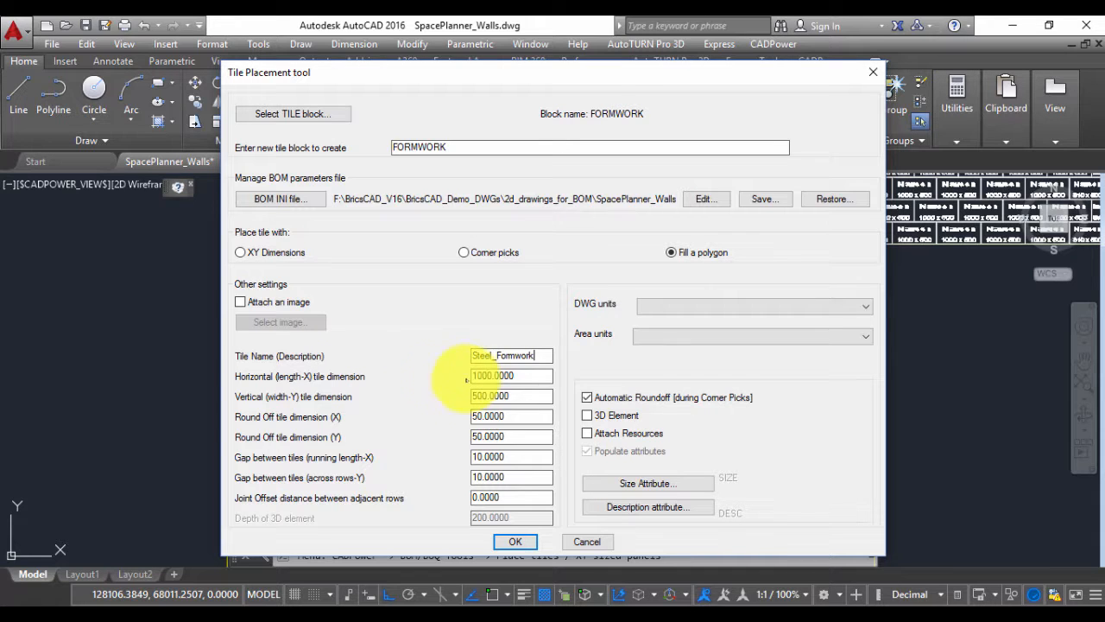
Step: Set the horizontal tile dimension to 2500, choose placement by XY dimensions and accept the settings
double_click(515, 375)
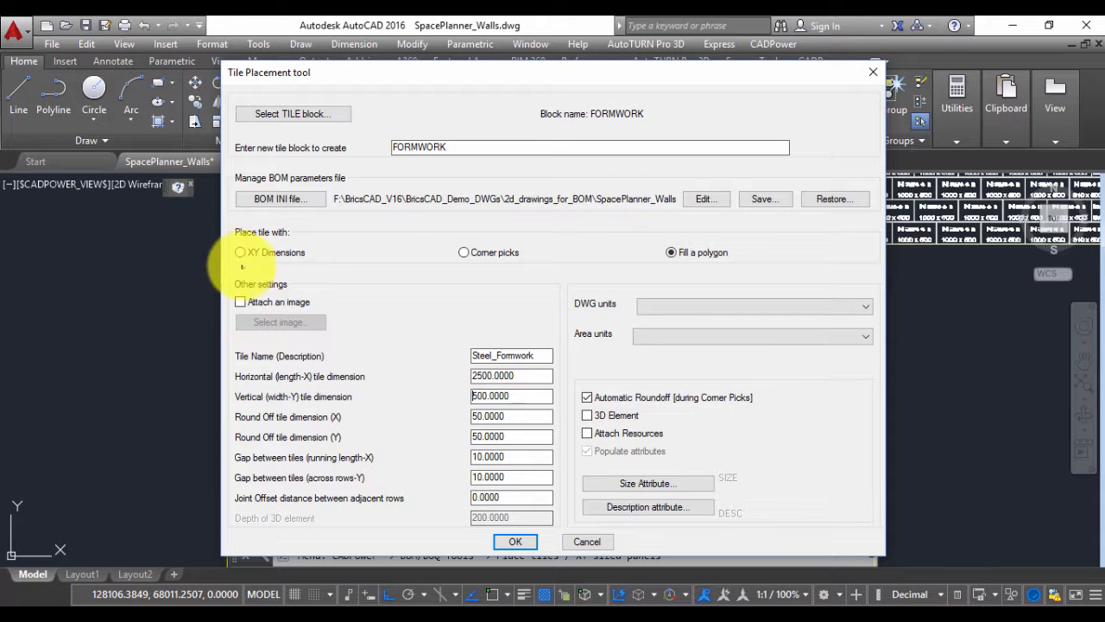
left_click(240, 251)
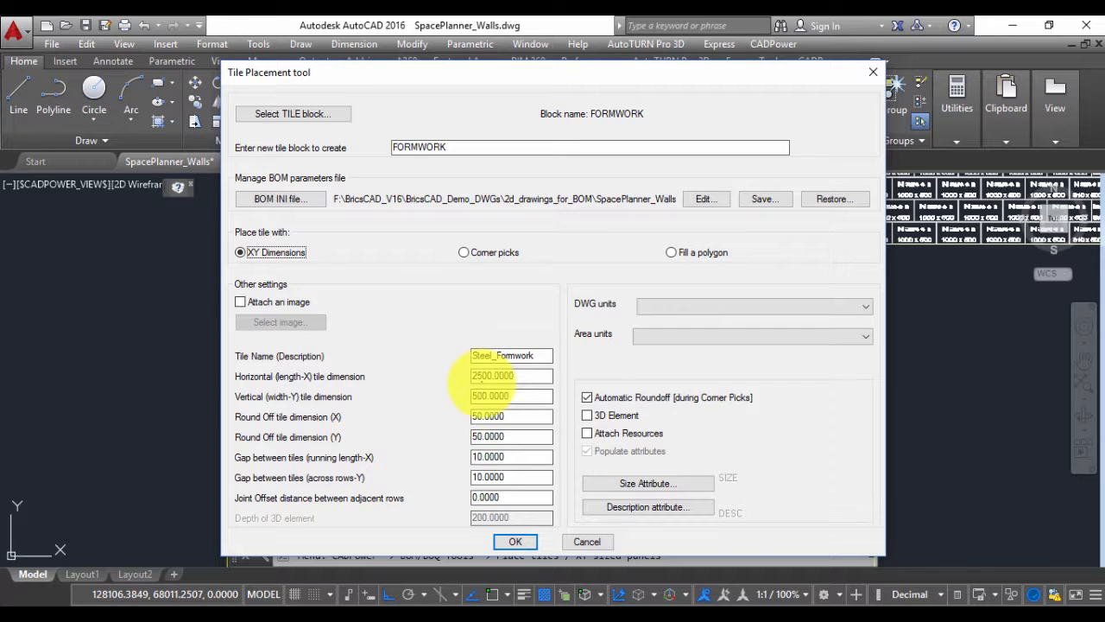
left_click(516, 542)
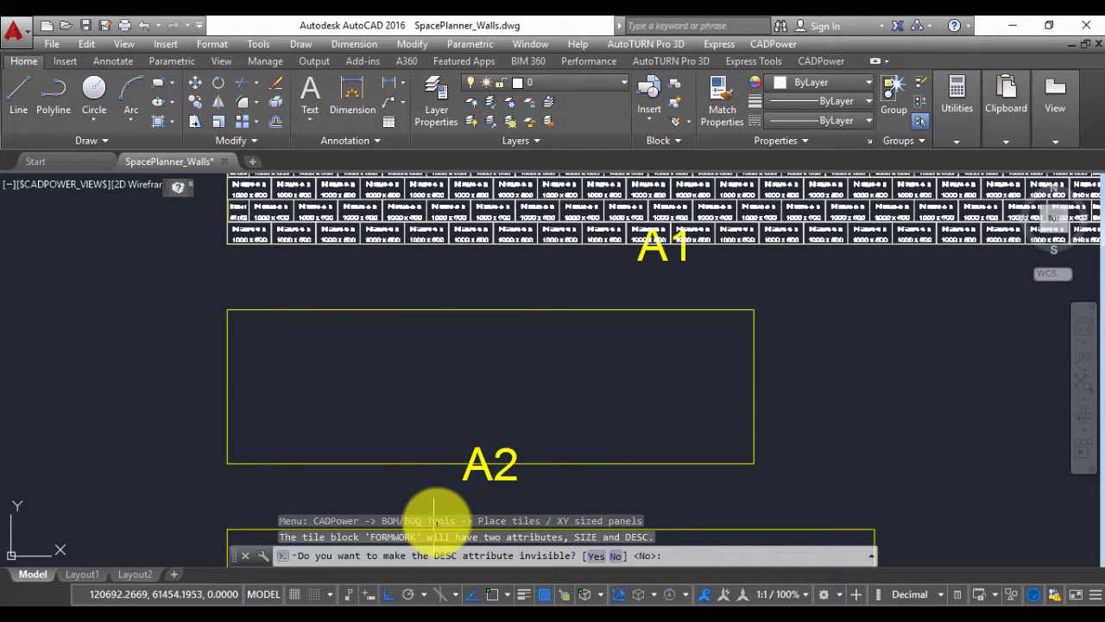
Step: Keep the DESC and SIZE attributes visible and insert the tile at the lower-left endpoint of wall A2
key("Return")
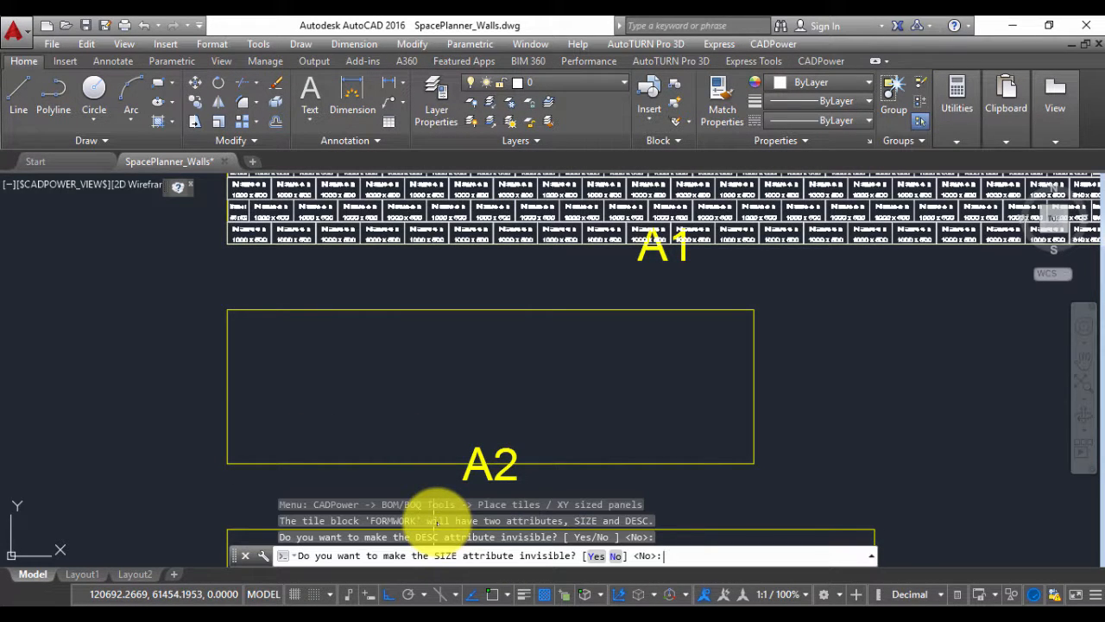
key("Return")
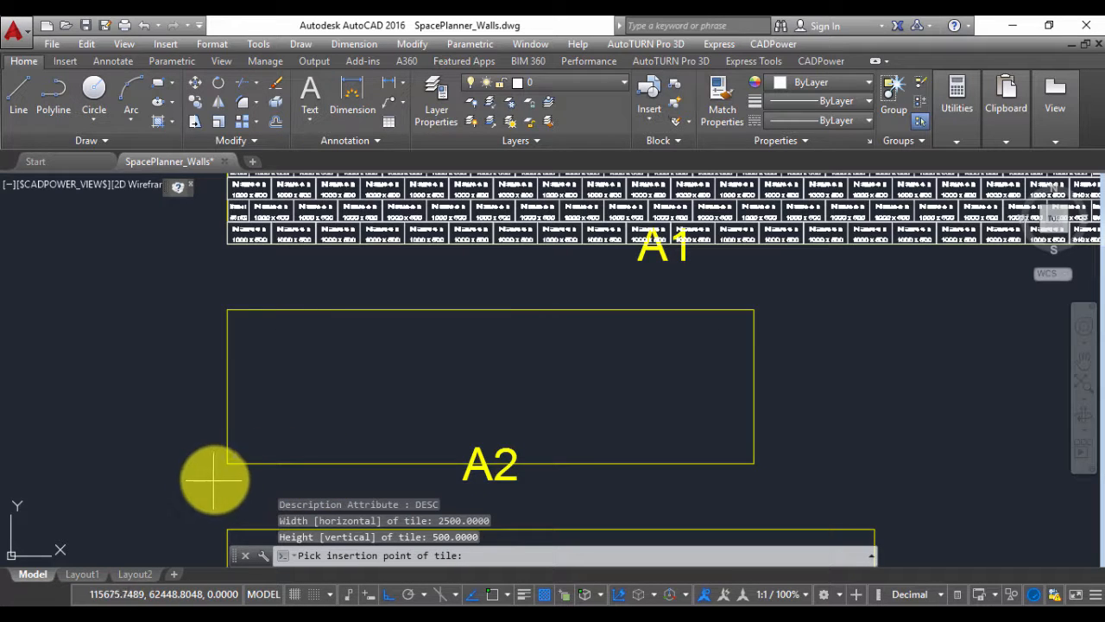
scroll(215, 479, "up", 4)
type("end")
key("space")
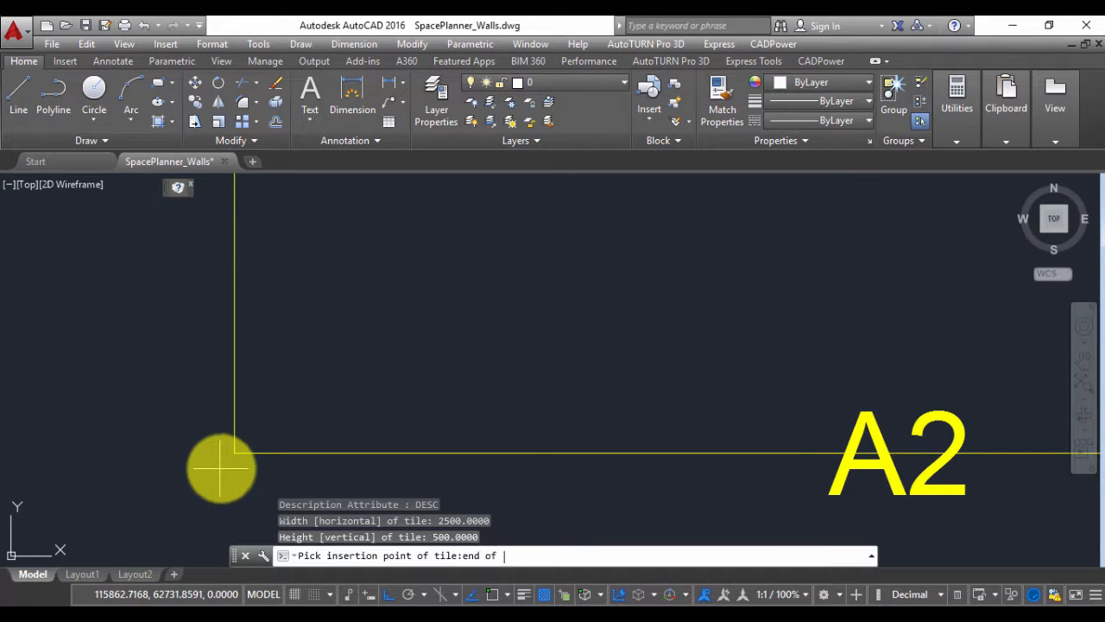
left_click(240, 455)
scroll(185, 486, "down", 3)
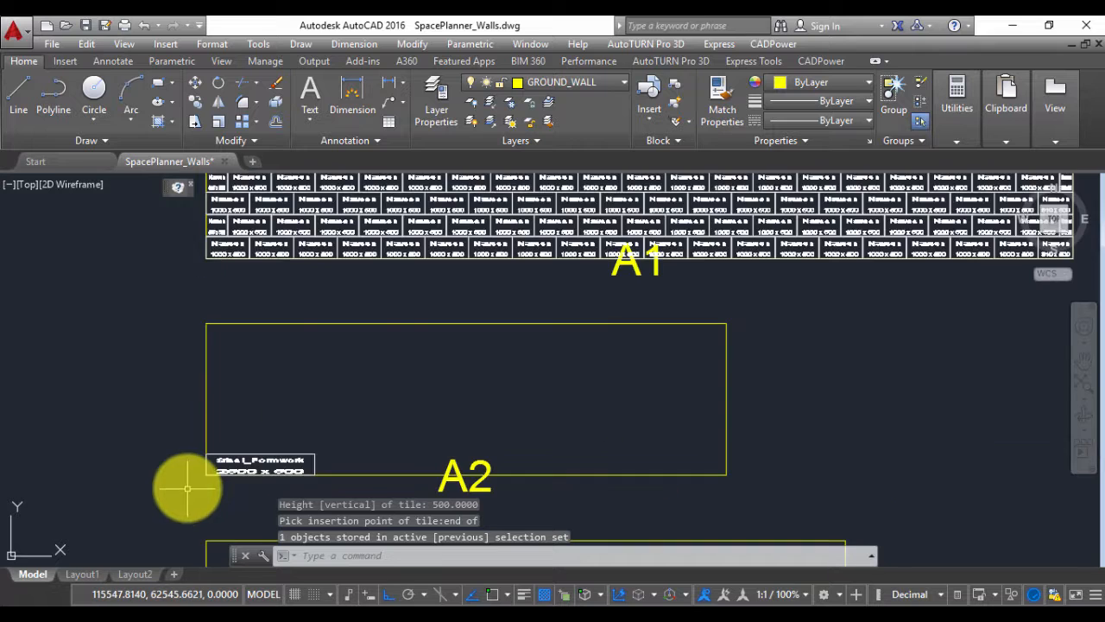
Step: Examine the placed tile's label and how its lower-left corner sits on the outline of wall A2
scroll(202, 444, "up", 4)
scroll(328, 402, "up", 2)
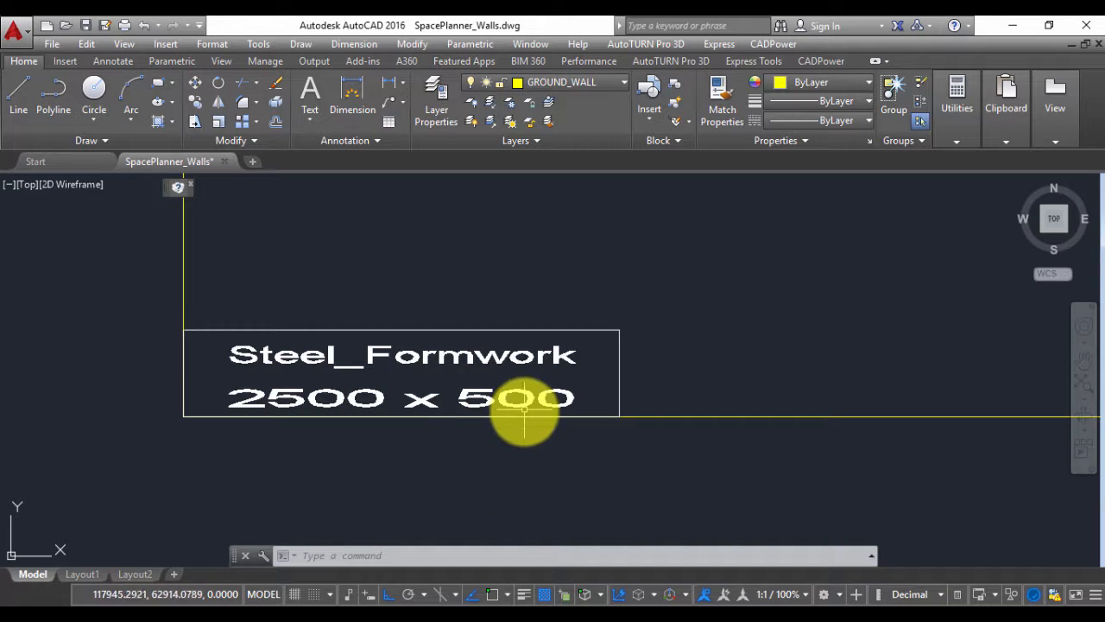
scroll(177, 440, "up", 2)
scroll(177, 436, "up", 3)
scroll(178, 428, "down", 5)
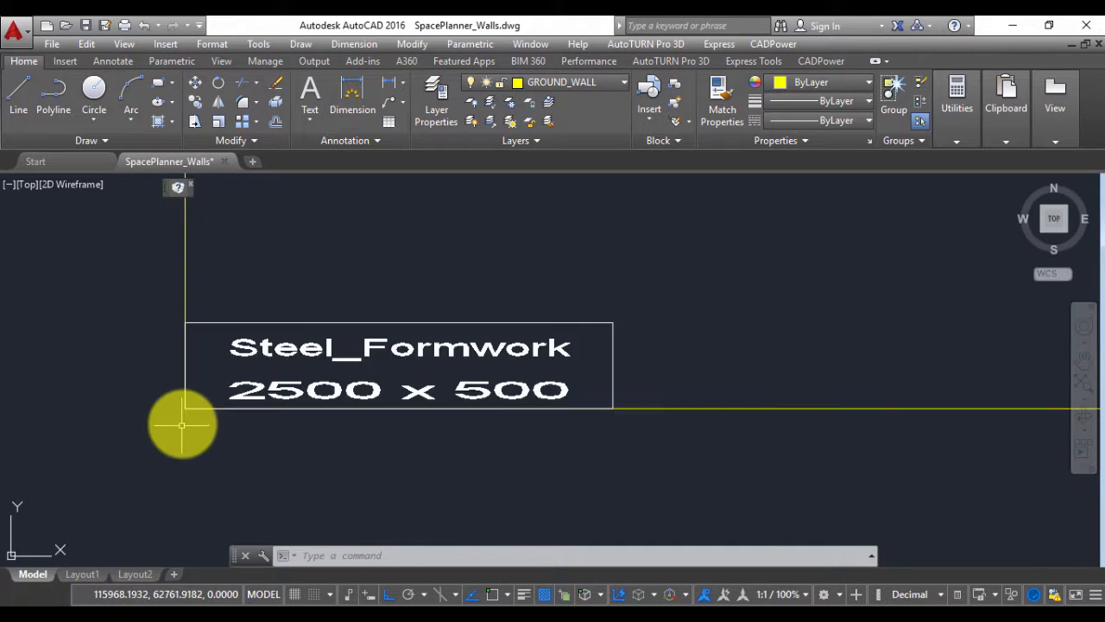
scroll(178, 420, "up", 5)
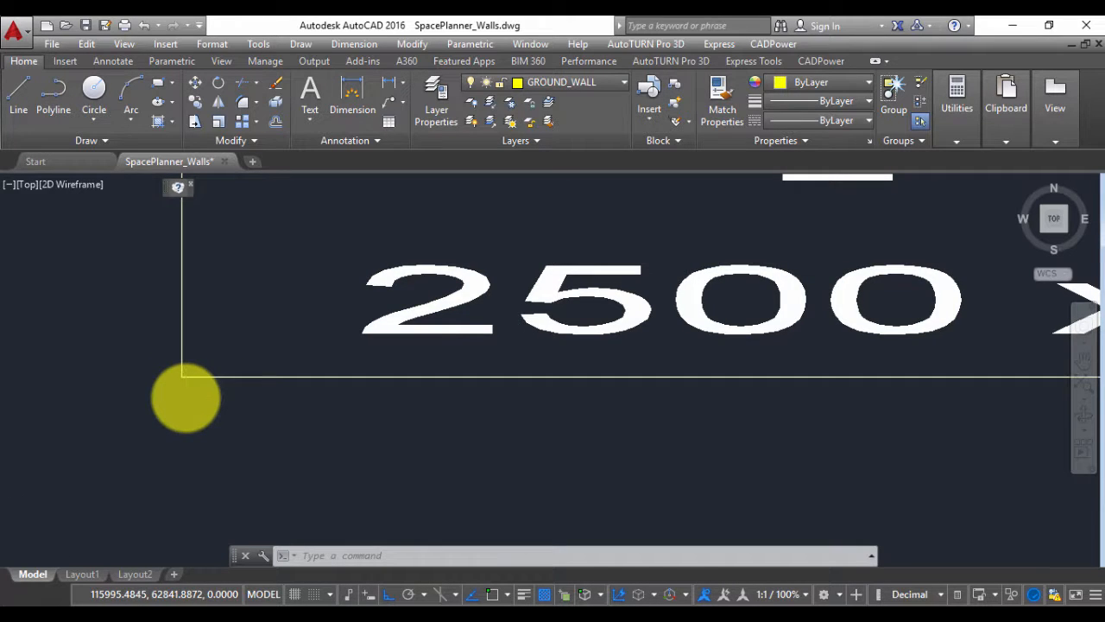
scroll(186, 397, "down", 4)
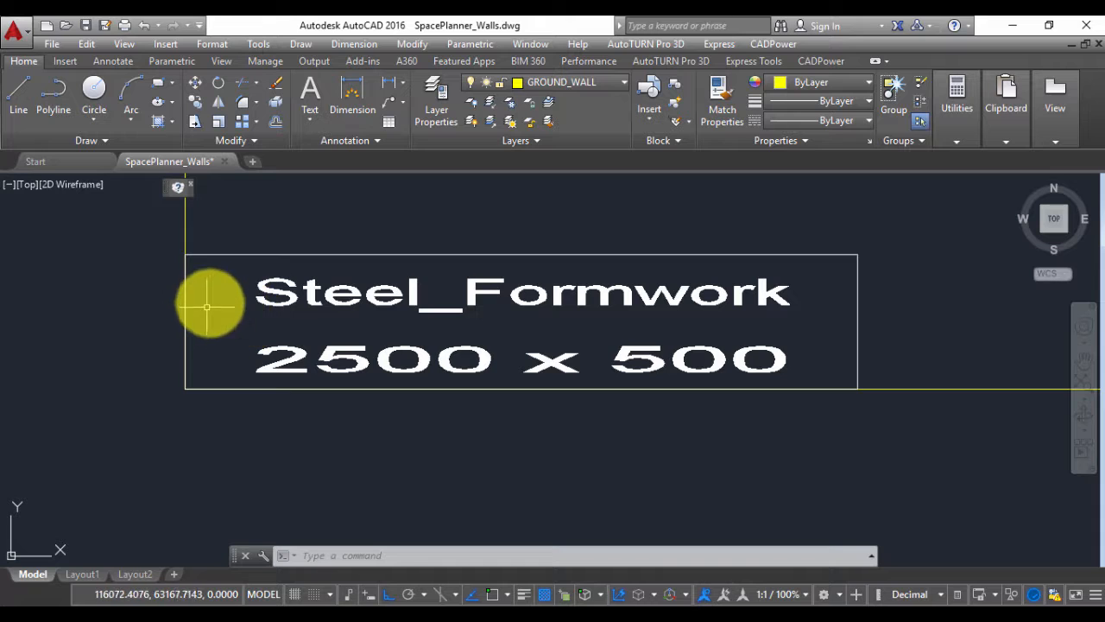
Step: Move the Steel_Formwork tile by a displacement of 50,50 into wall A2
type("m")
key("Return")
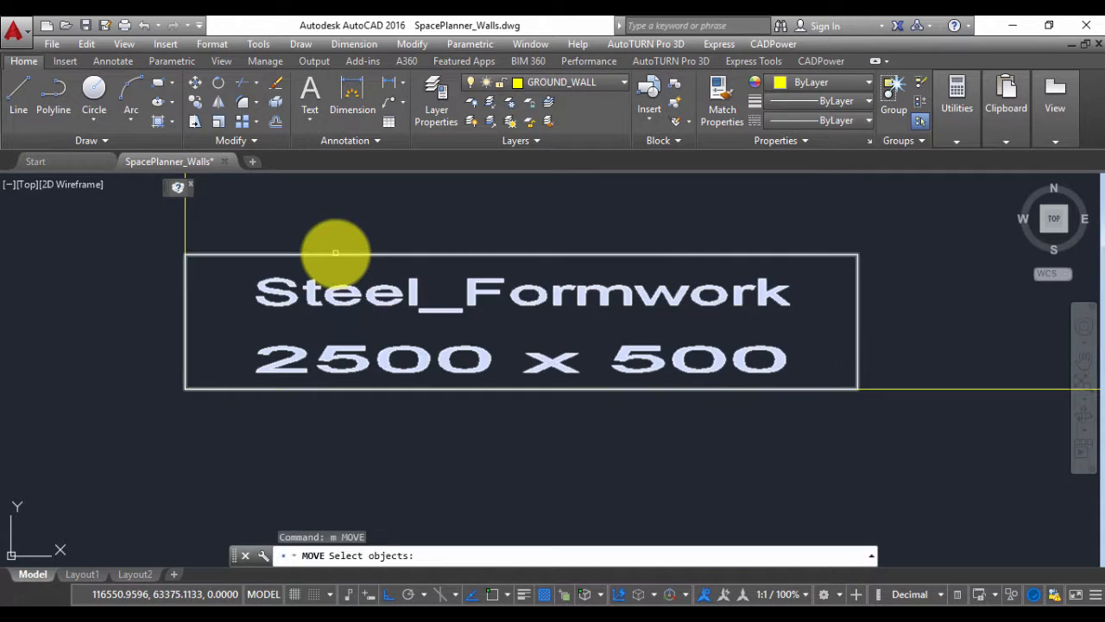
left_click(336, 254)
key("Return")
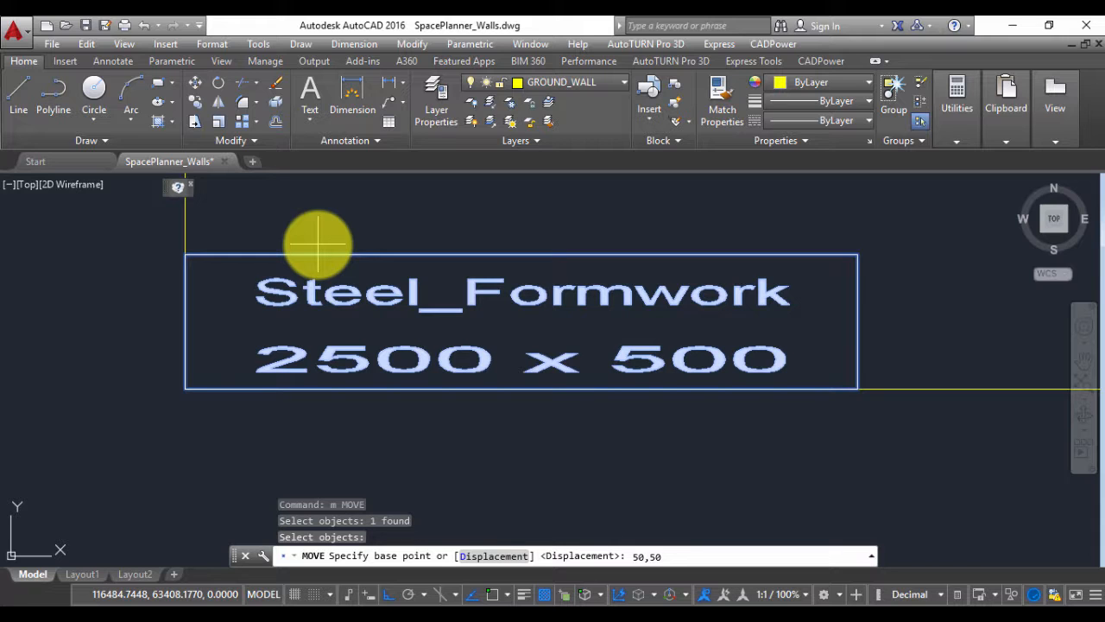
type("50,50")
key("Return")
key("Return")
scroll(325, 308, "down", 8)
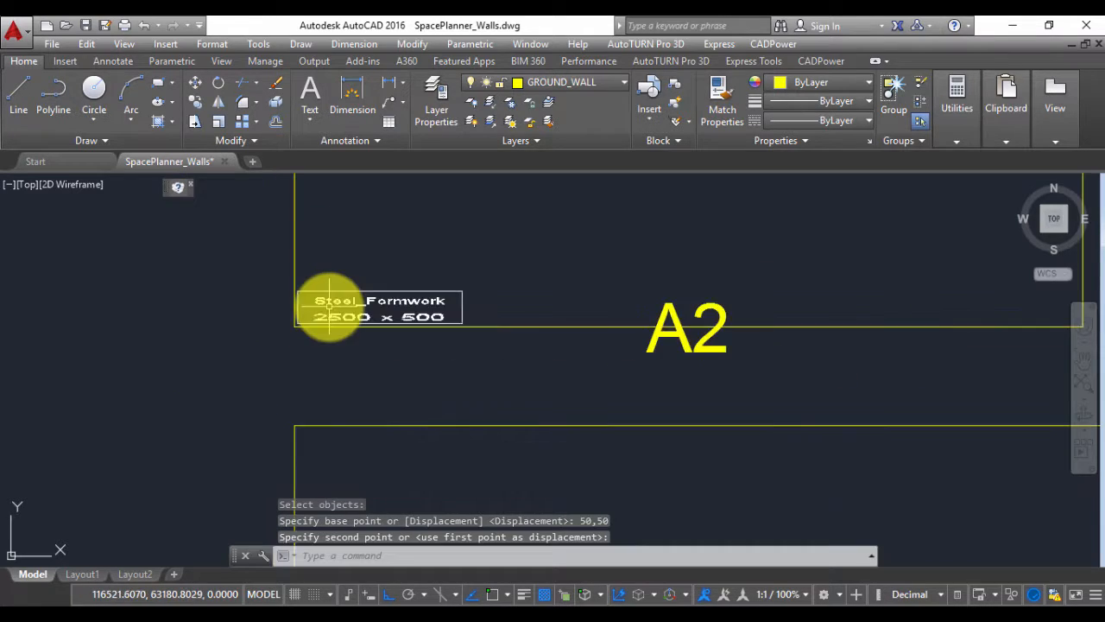
middle_click_drag(326, 308, 209, 326)
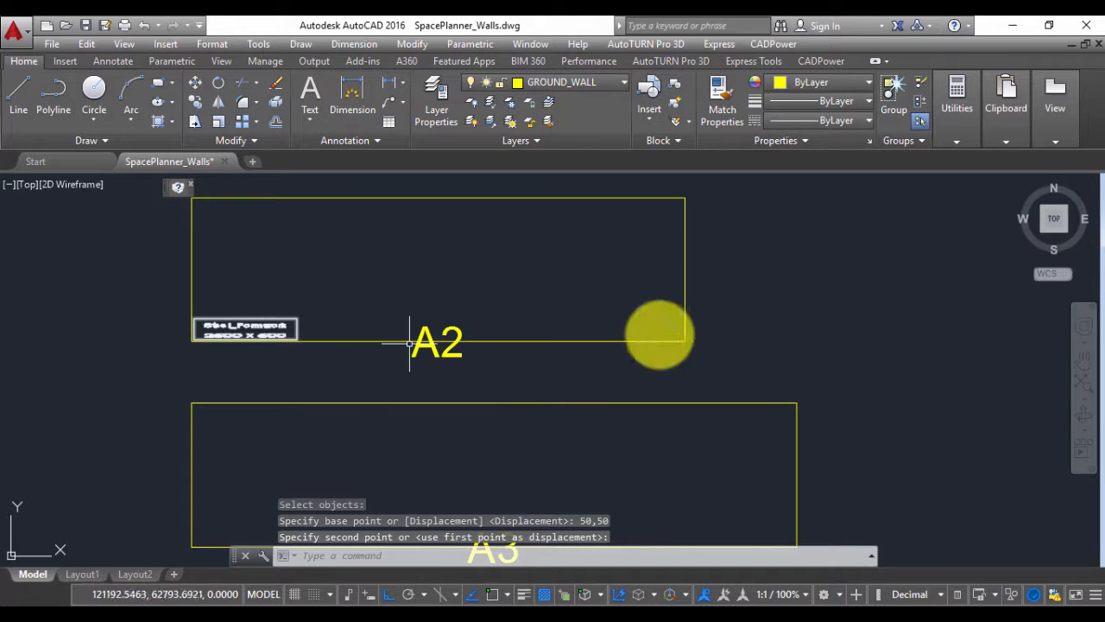
Step: Offset the single Steel_Formwork tile to its right side with the tile offset tool, without selecting the entire row
scroll(247, 292, "up", 5)
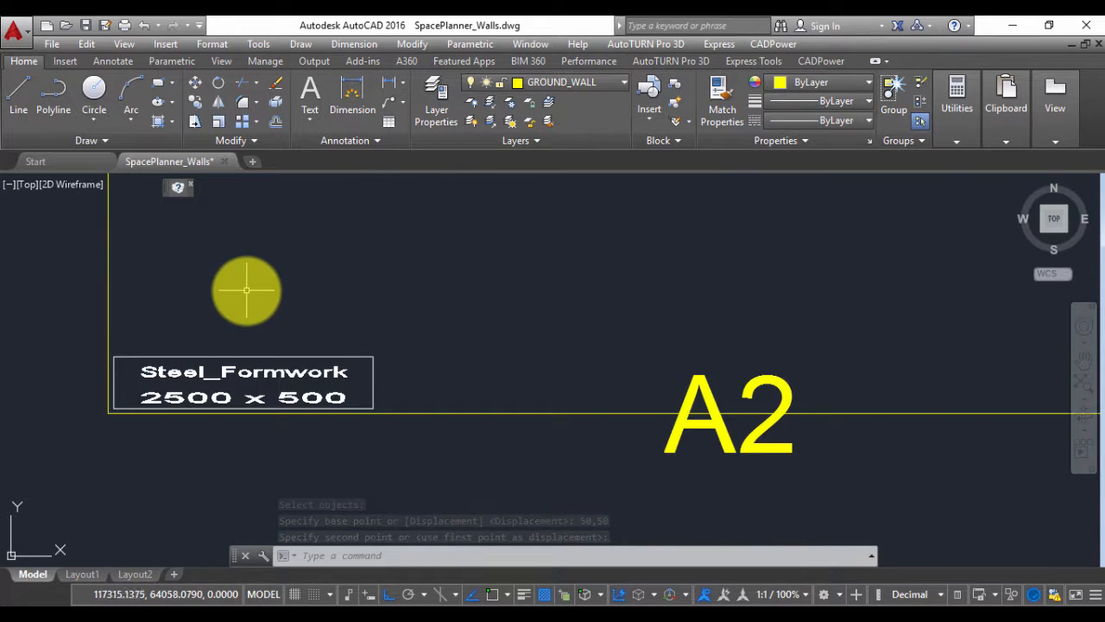
middle_click_drag(247, 292, 302, 233)
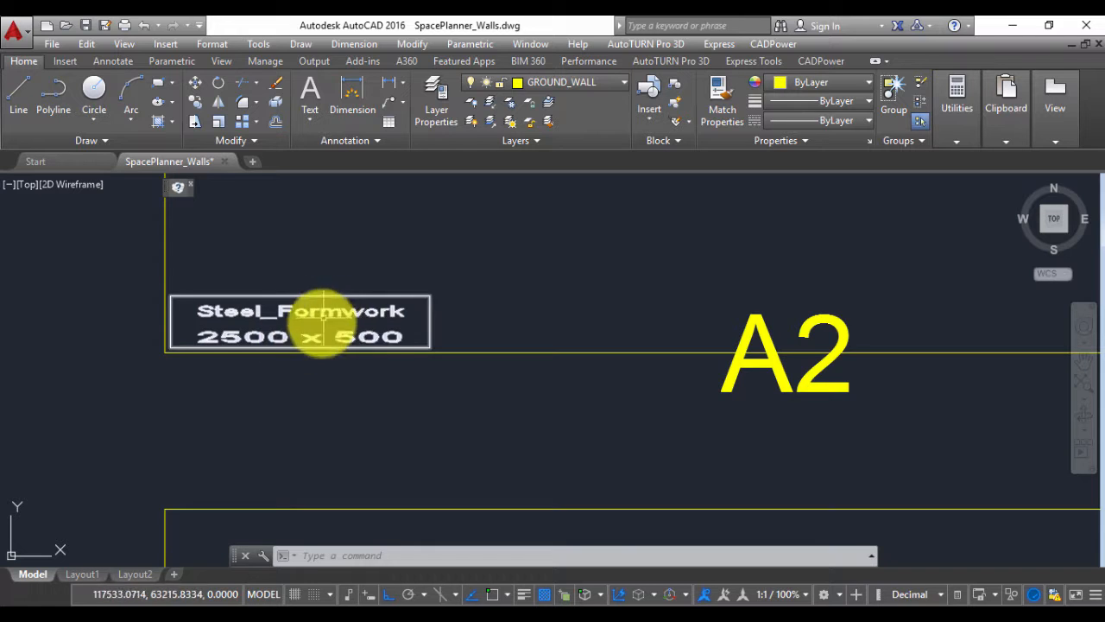
scroll(358, 329, "down", 4)
scroll(357, 328, "up", 4)
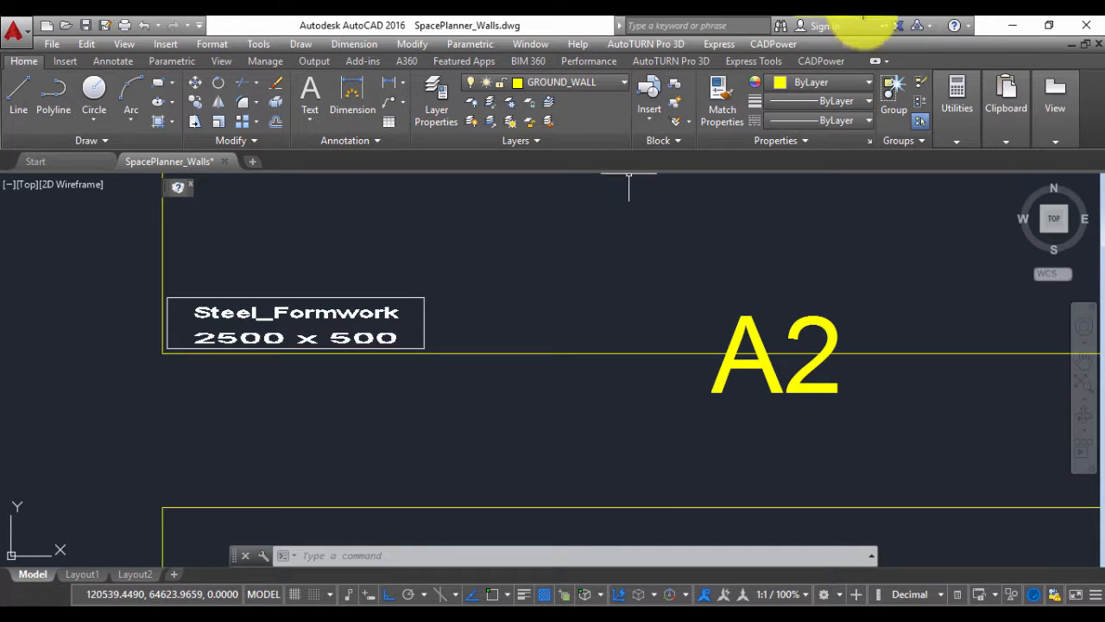
left_click(766, 45)
left_click(808, 298)
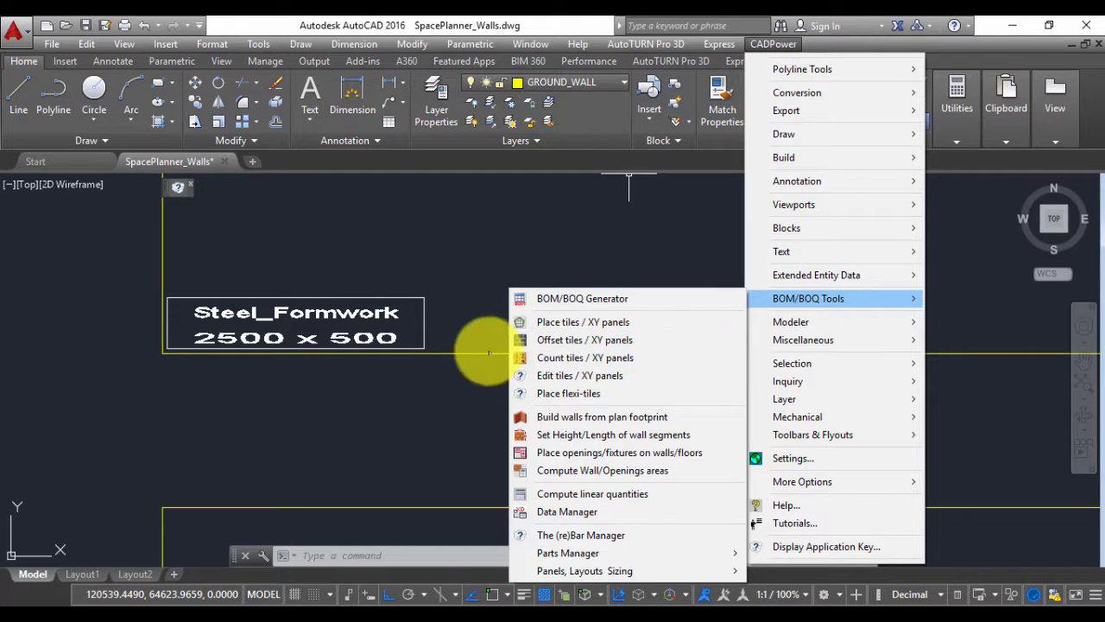
left_click(549, 341)
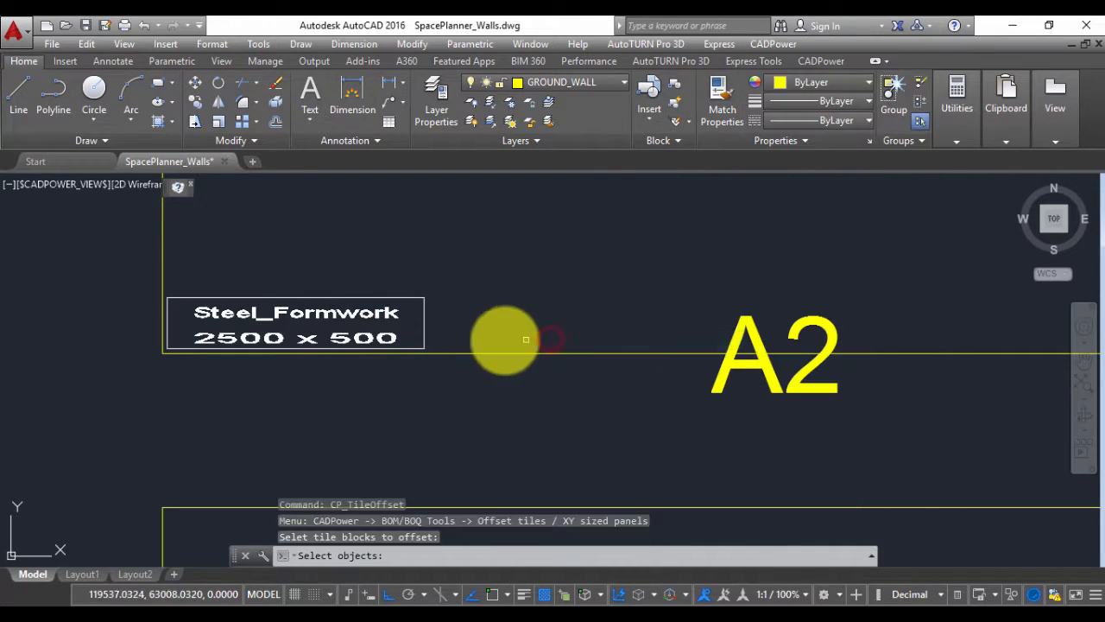
left_click(366, 314)
key("Return")
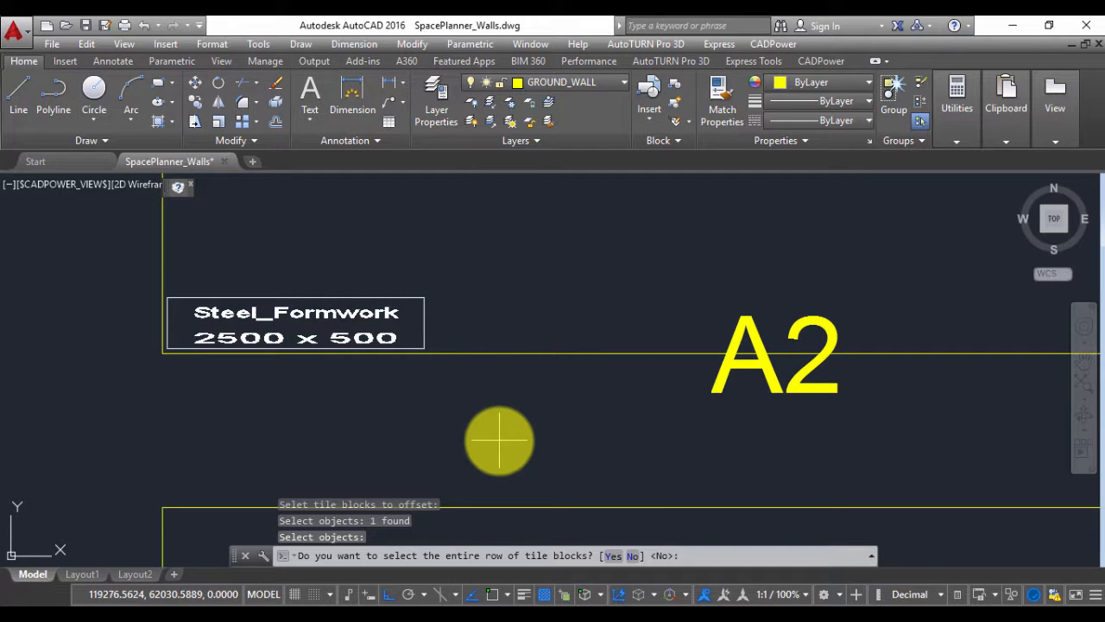
key("Return")
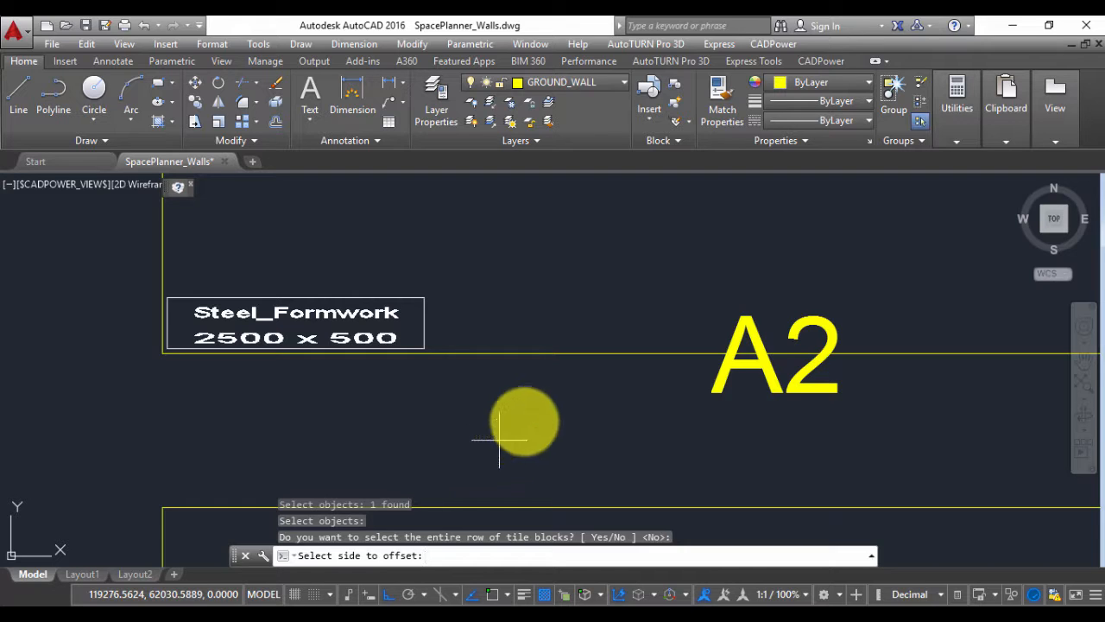
left_click(515, 324)
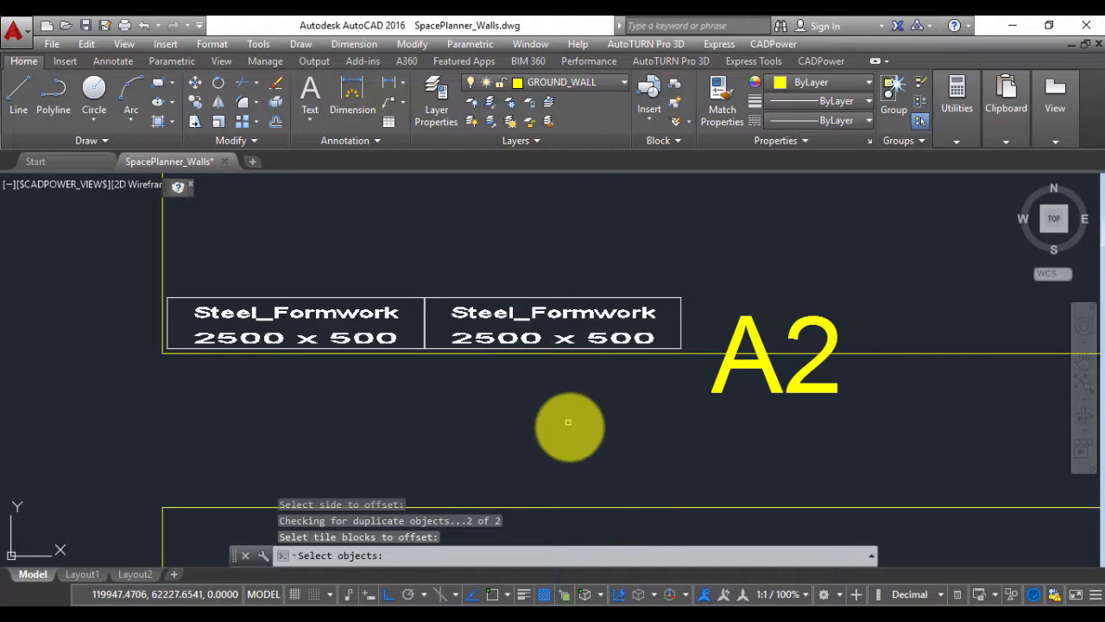
key("Return")
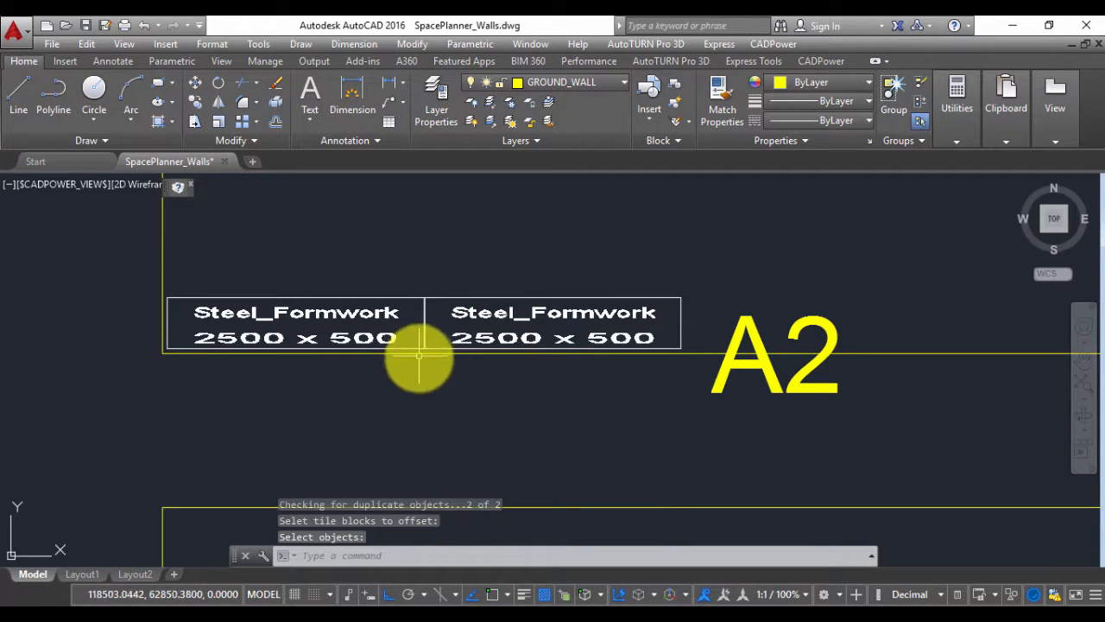
Step: Examine the joint between the two tiles and check the tile gap values in the tile placement settings
scroll(420, 374, "up", 2)
scroll(423, 362, "up", 2)
scroll(425, 297, "up", 2)
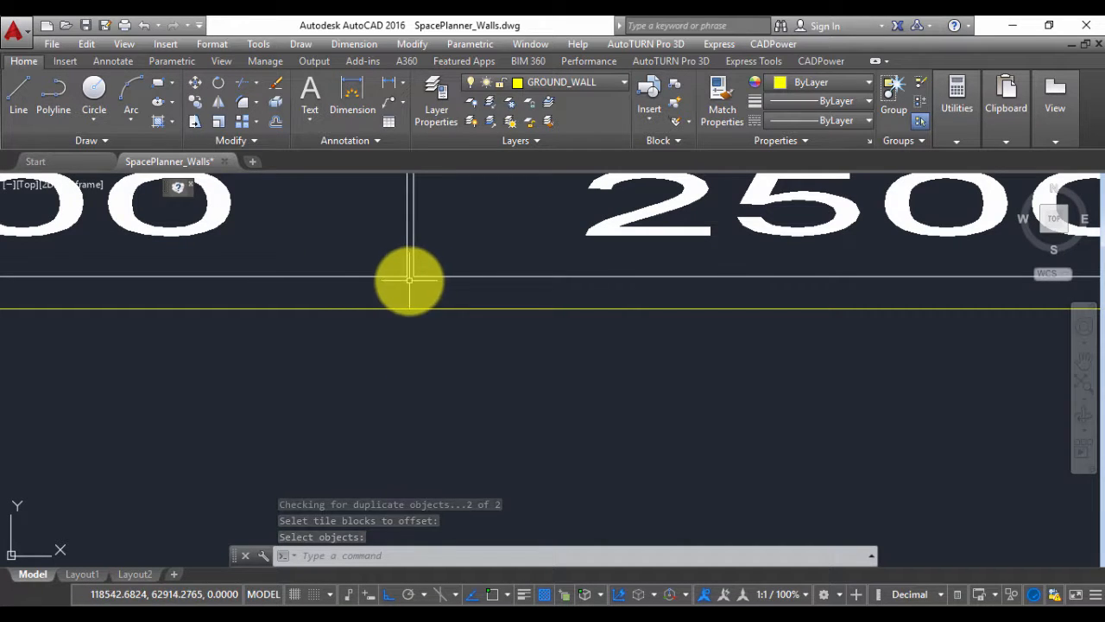
left_click(773, 44)
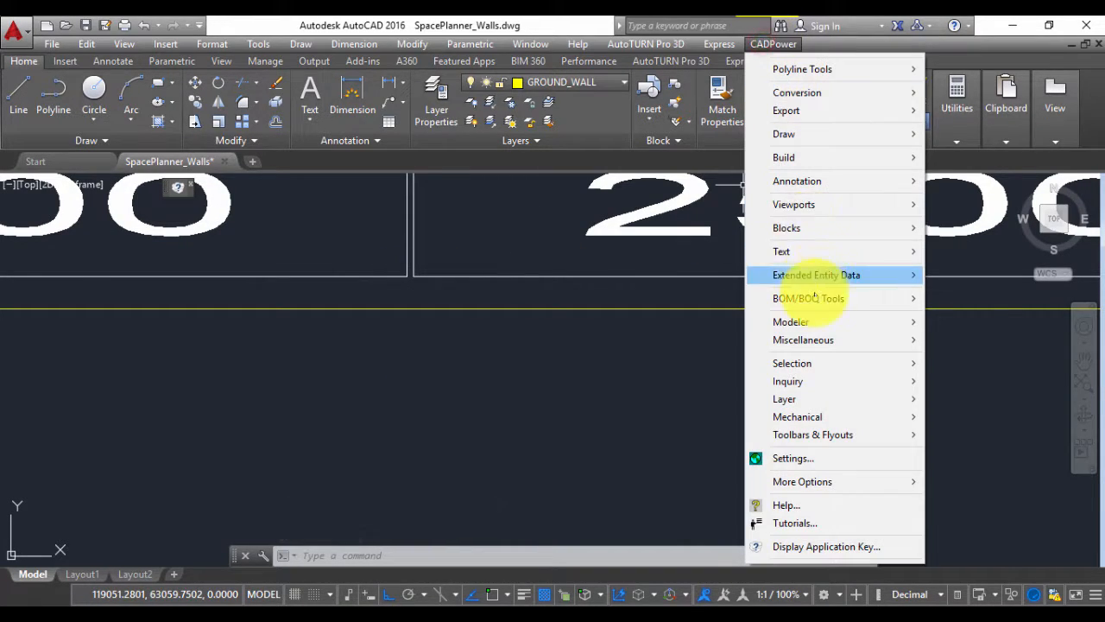
left_click(811, 297)
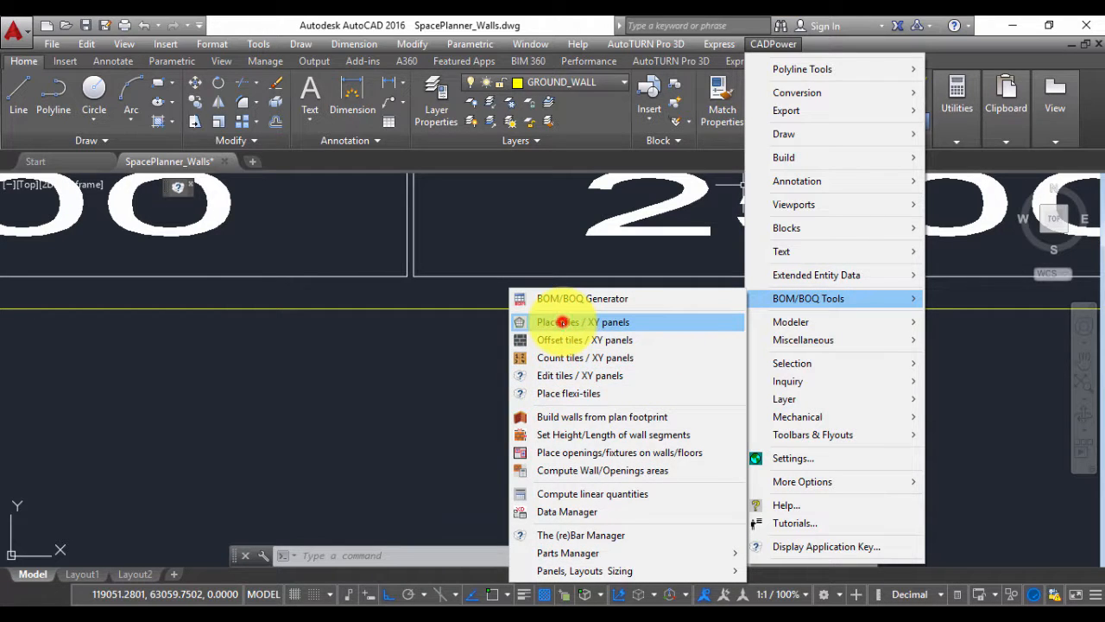
left_click(561, 321)
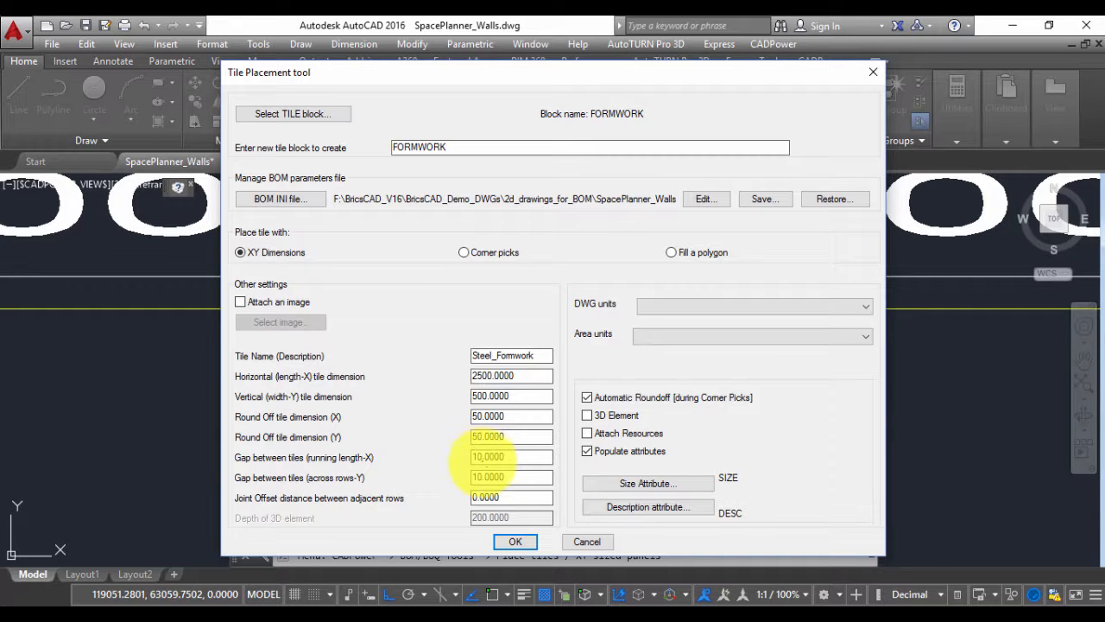
left_click(584, 541)
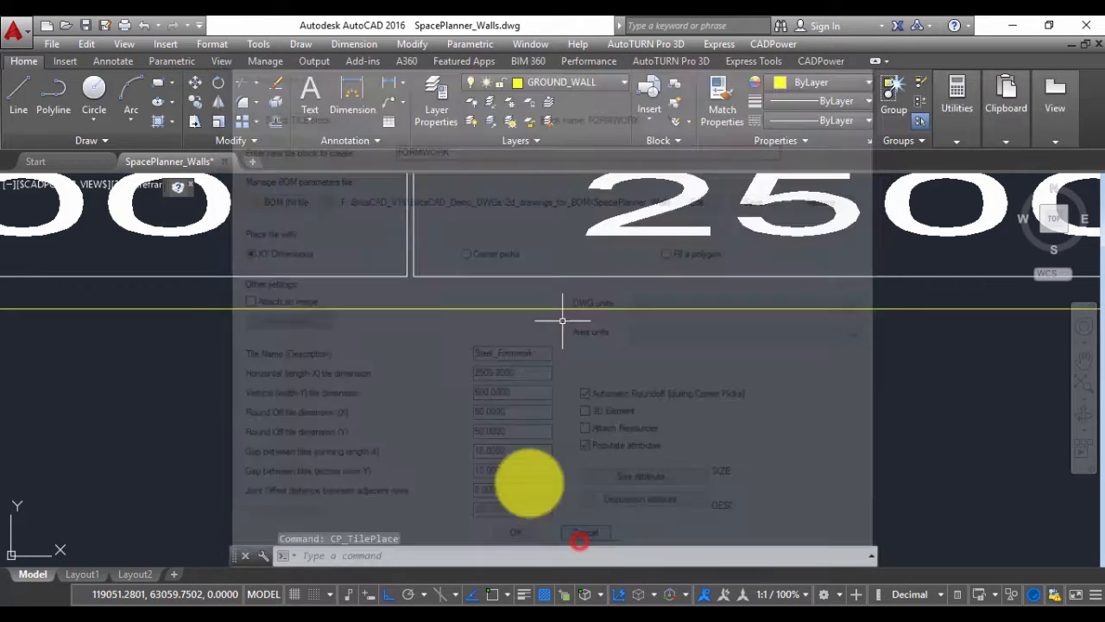
scroll(423, 325, "up", 2)
middle_click_drag(409, 287, 413, 435)
scroll(430, 332, "down", 3)
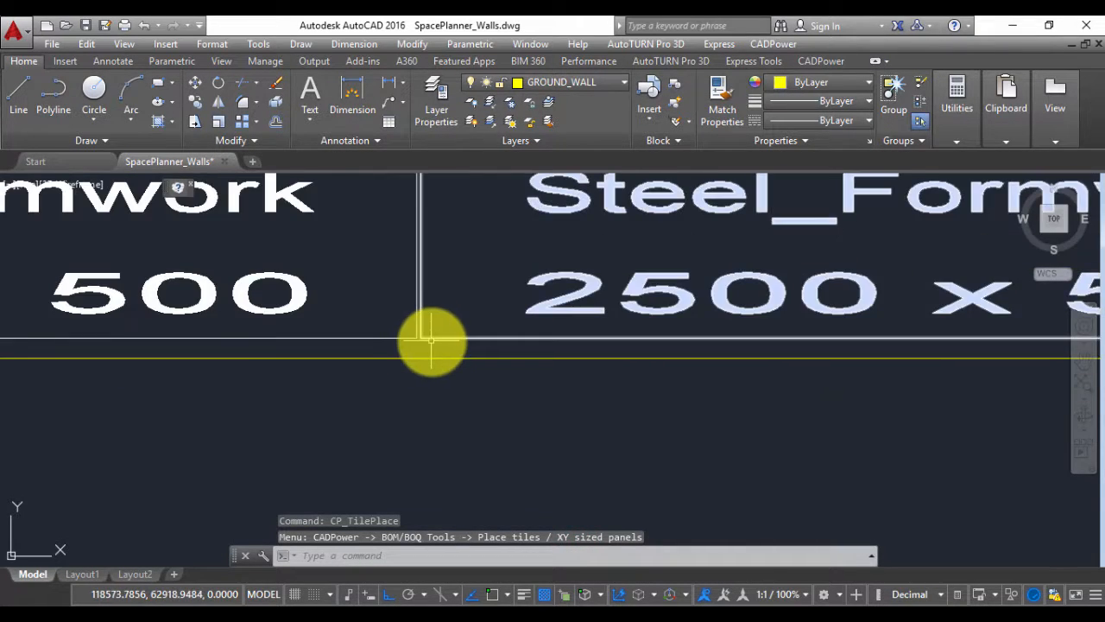
Step: Offset the second Steel_Formwork tile in wall A2 to its right side with the tile offset tool, without selecting the entire row
scroll(432, 342, "down", 4)
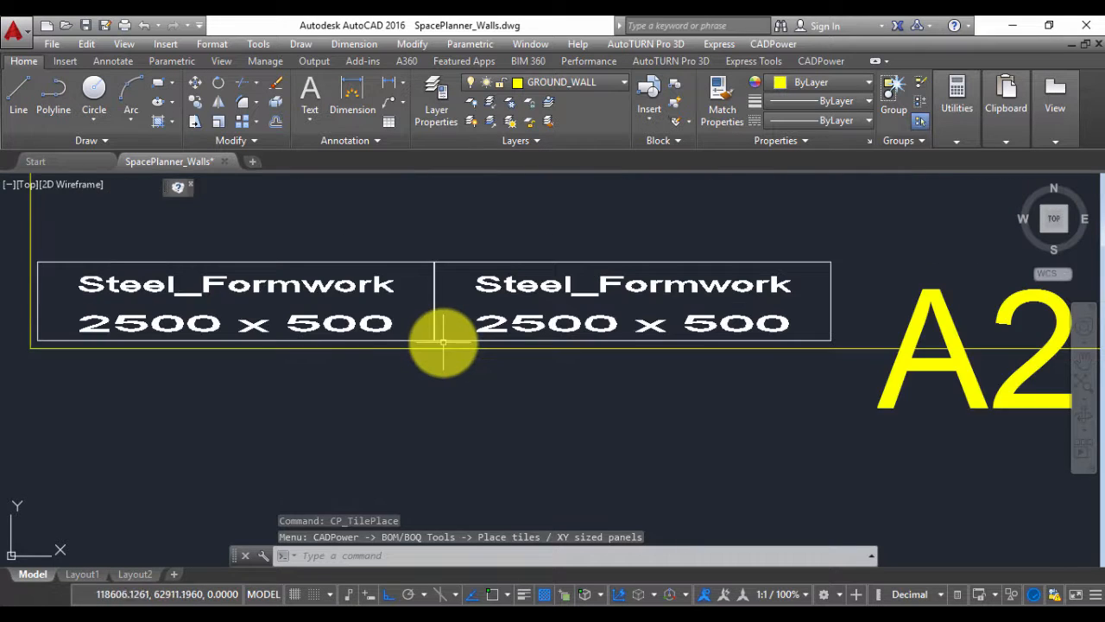
scroll(493, 375, "down", 2)
middle_click(493, 375)
middle_click(493, 375)
mouse_move(738, 226)
middle_mouse_down()
mouse_move(532, 348)
mouse_move(444, 314)
mouse_move(328, 295)
middle_mouse_up()
scroll(537, 348, "up", 9)
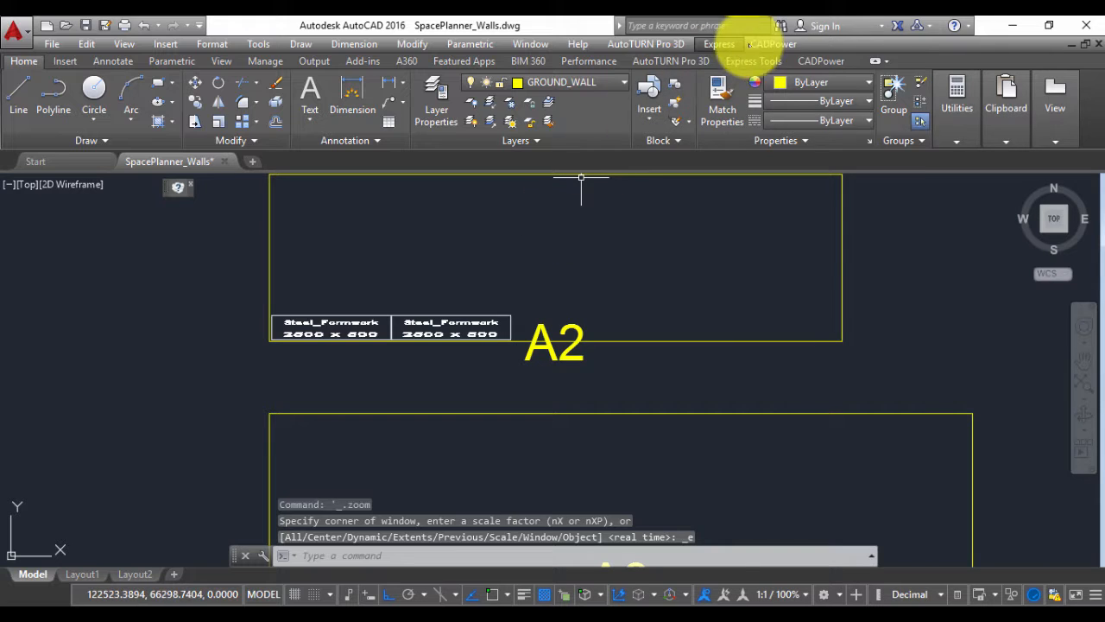
left_click(752, 43)
left_click(828, 298)
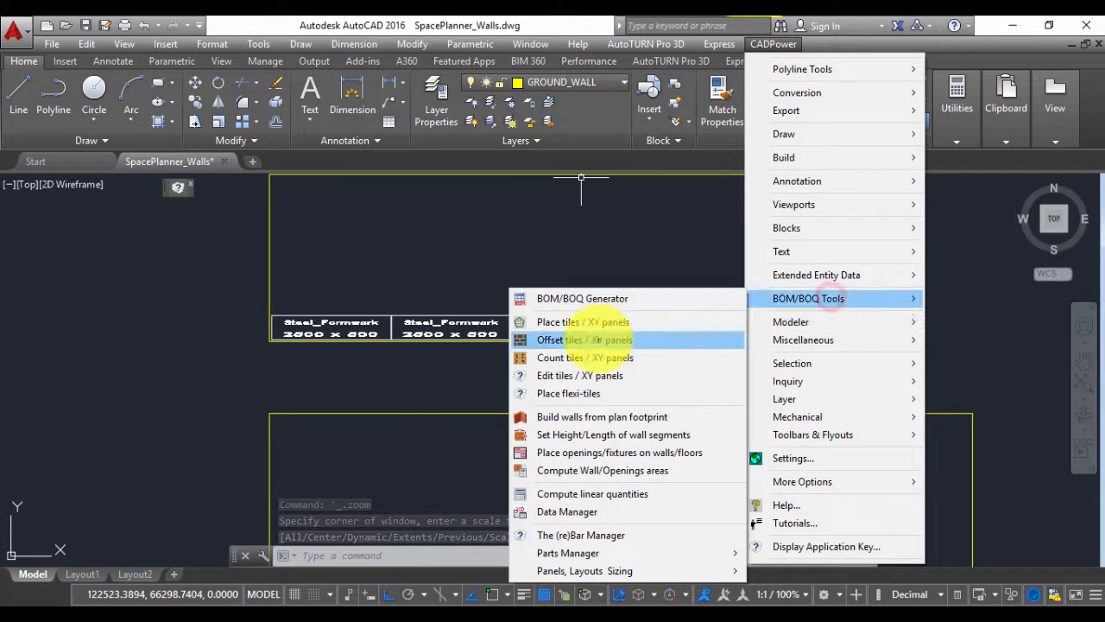
left_click(540, 339)
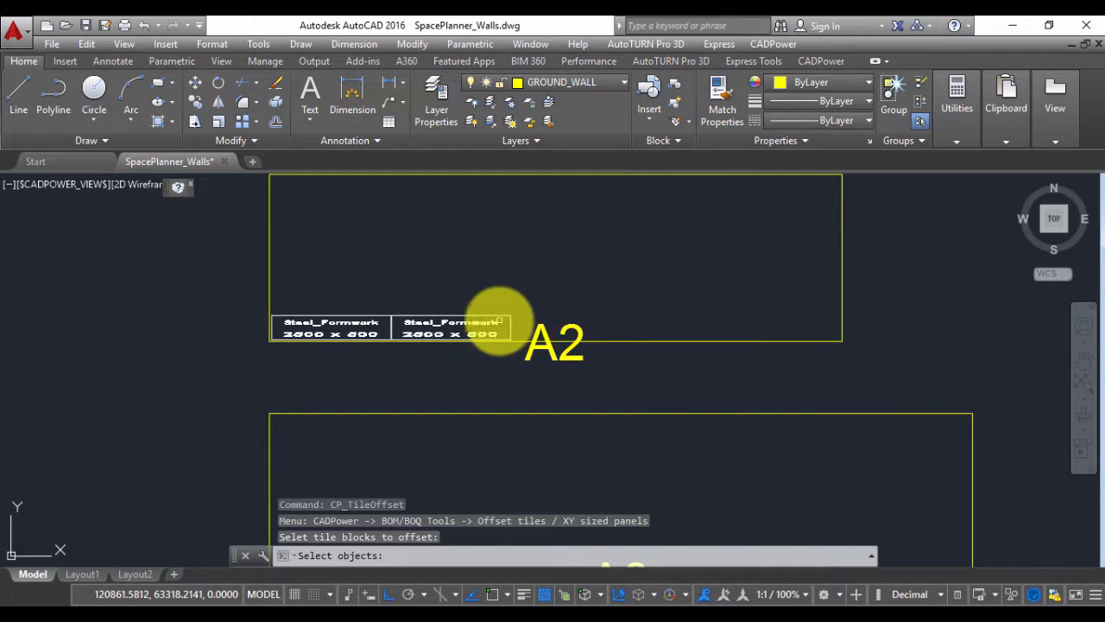
left_click(497, 321)
key("Return")
left_click(586, 322)
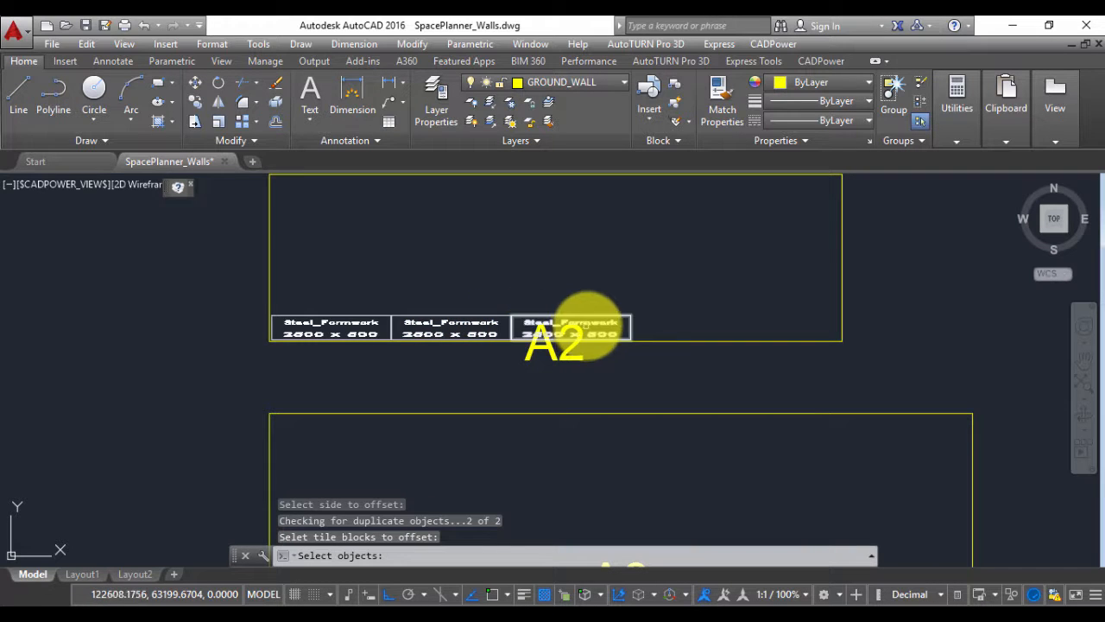
Step: Offset the end tile to the right two more times so the row extends past wall A2's right edge, ending the tile offset
left_click(585, 323)
key("Return")
key("Return")
left_click(691, 325)
left_click(696, 324)
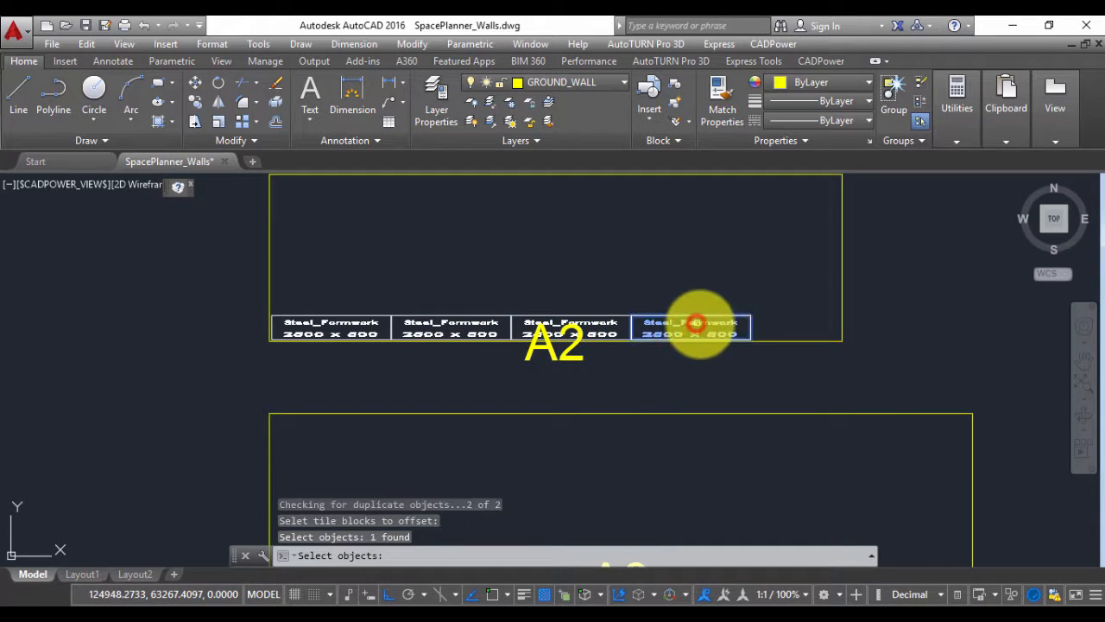
key("Return")
key("Return")
left_click(767, 322)
key("Return")
Step: Start the Interactive XY Scale Editor on the tile overhanging wall A2's right edge, with SIZE as the attribute to update
scroll(696, 296, "up", 2)
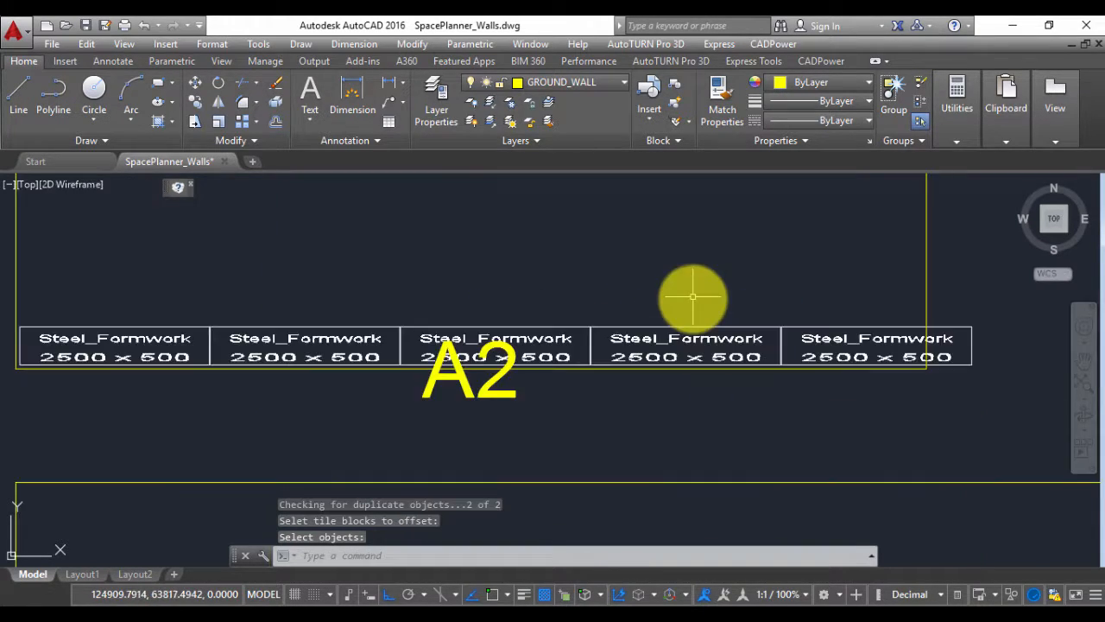
scroll(692, 296, "down", 2)
middle_click_drag(772, 346, 641, 321)
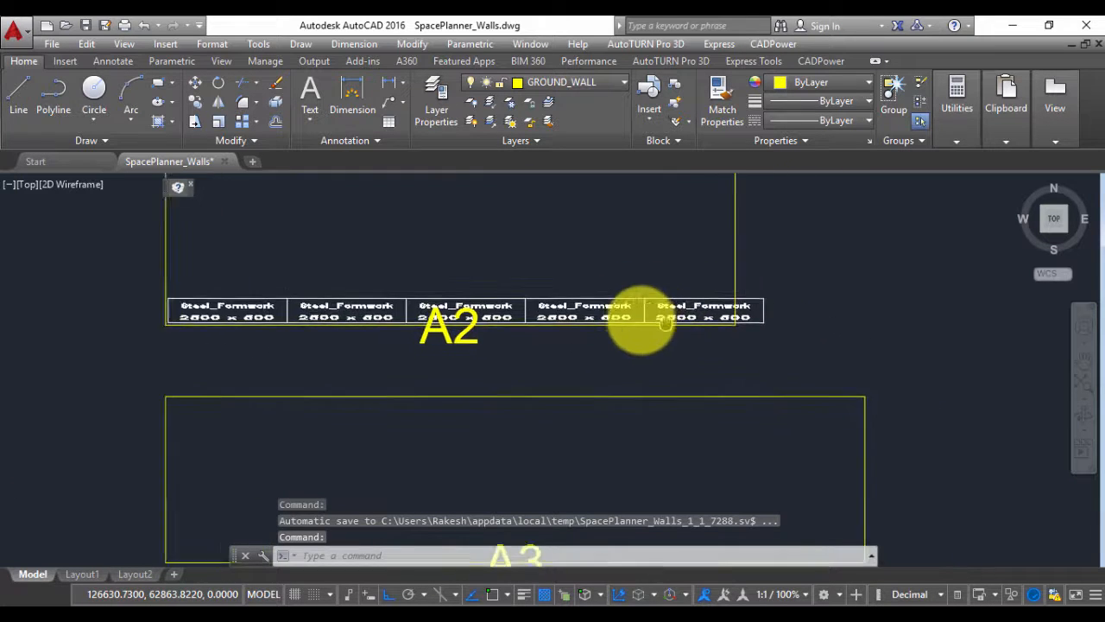
scroll(630, 311, "up", 5)
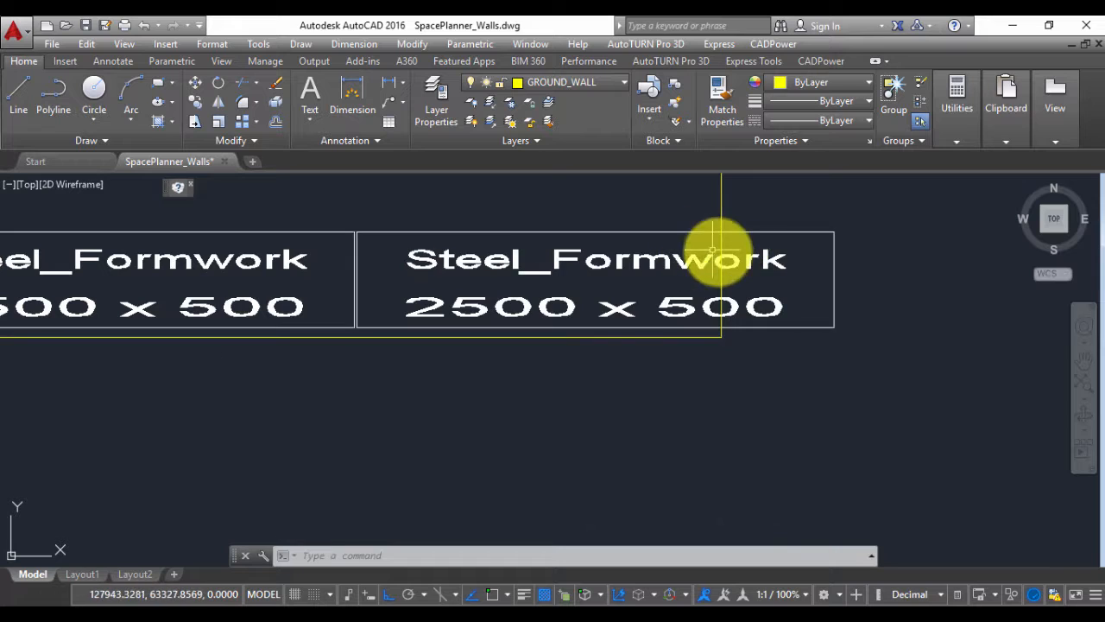
left_click(772, 44)
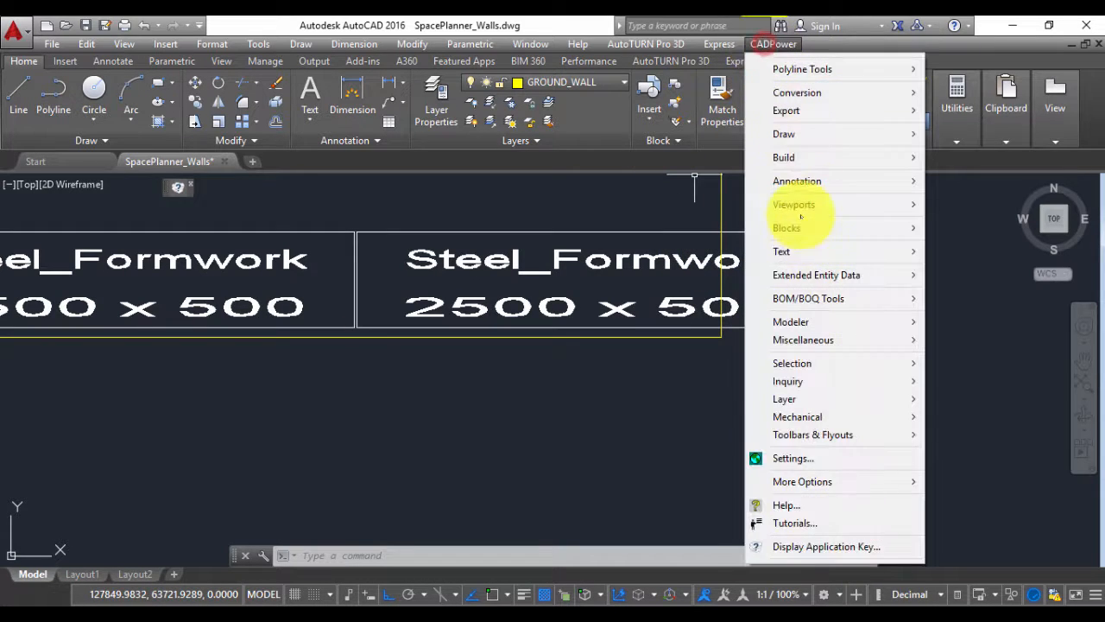
left_click(786, 228)
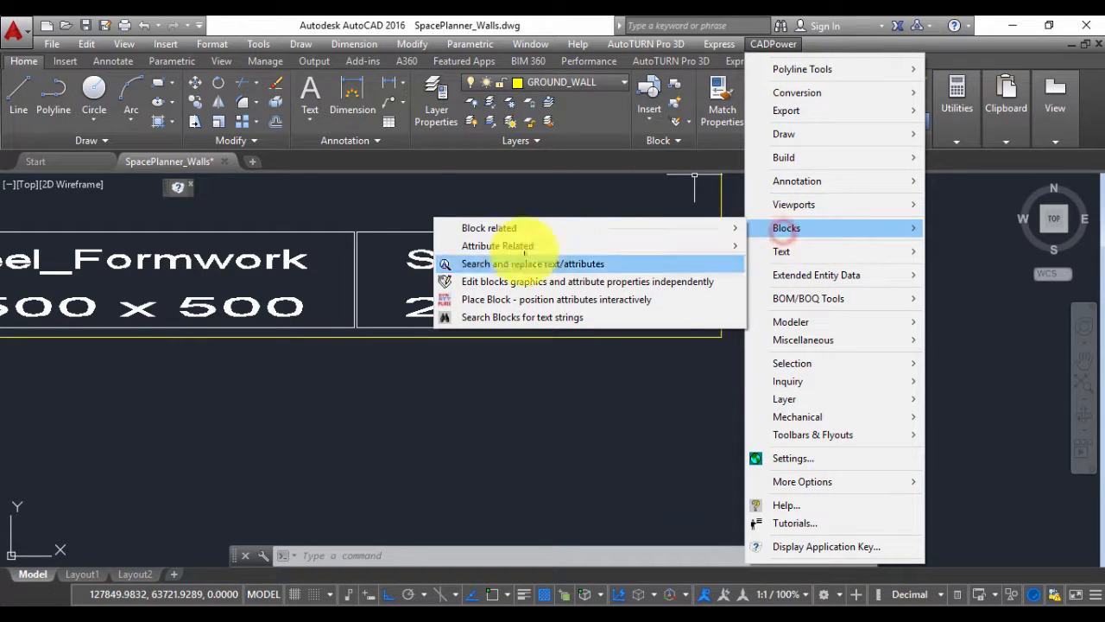
left_click(489, 228)
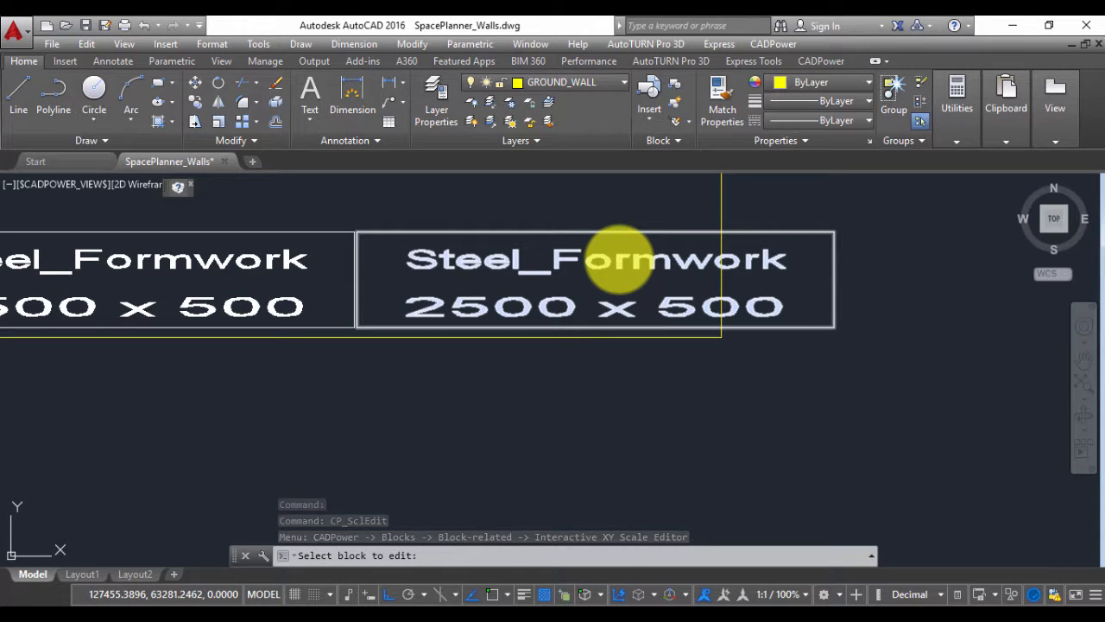
left_click(618, 260)
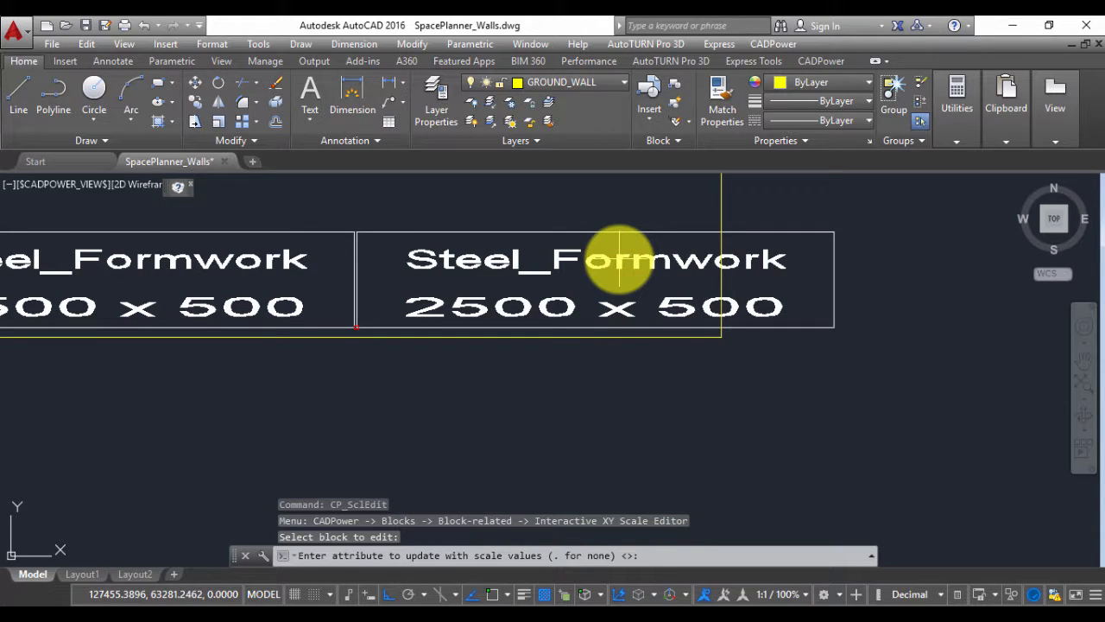
type("s")
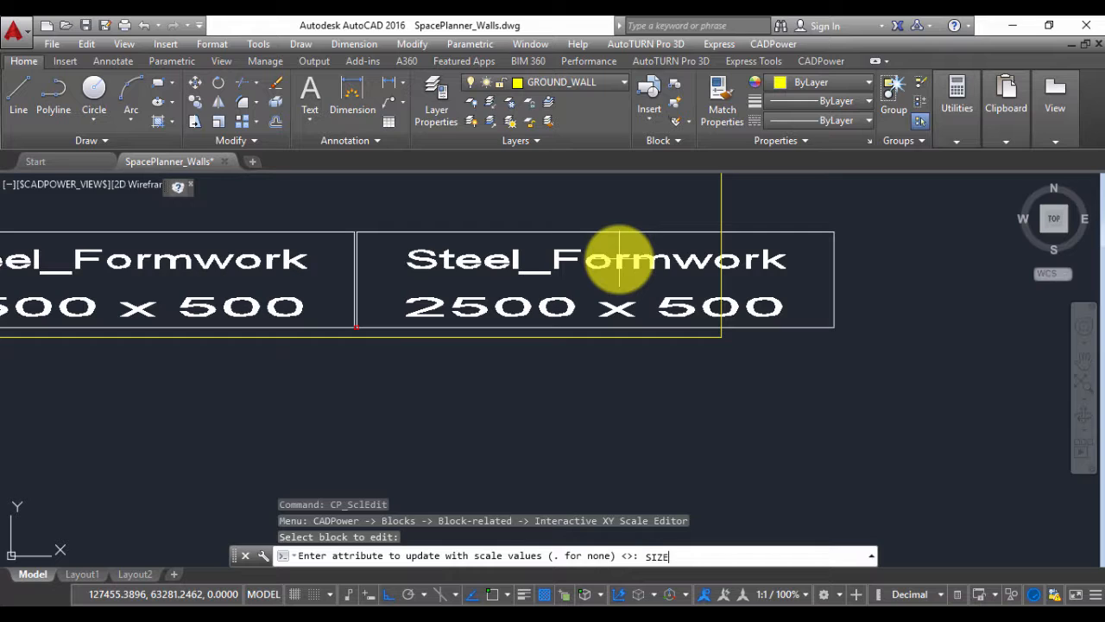
type("IZE")
key("Return")
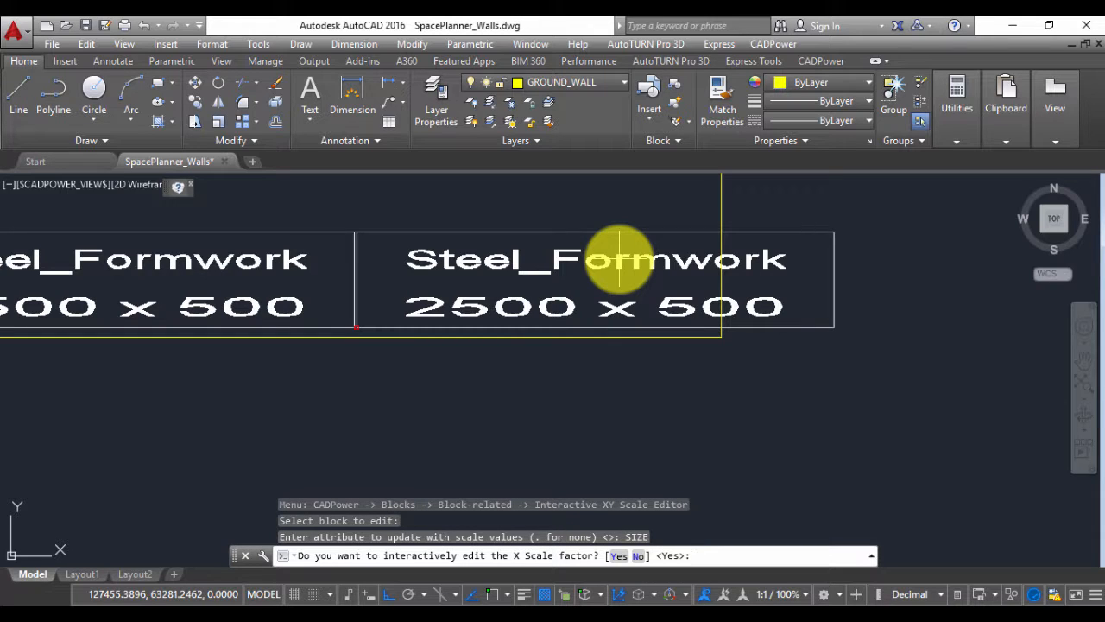
Step: Reduce the overhanging tile's X scale in increments of -50 to 1850, and decline editing its Y scale
key("Return")
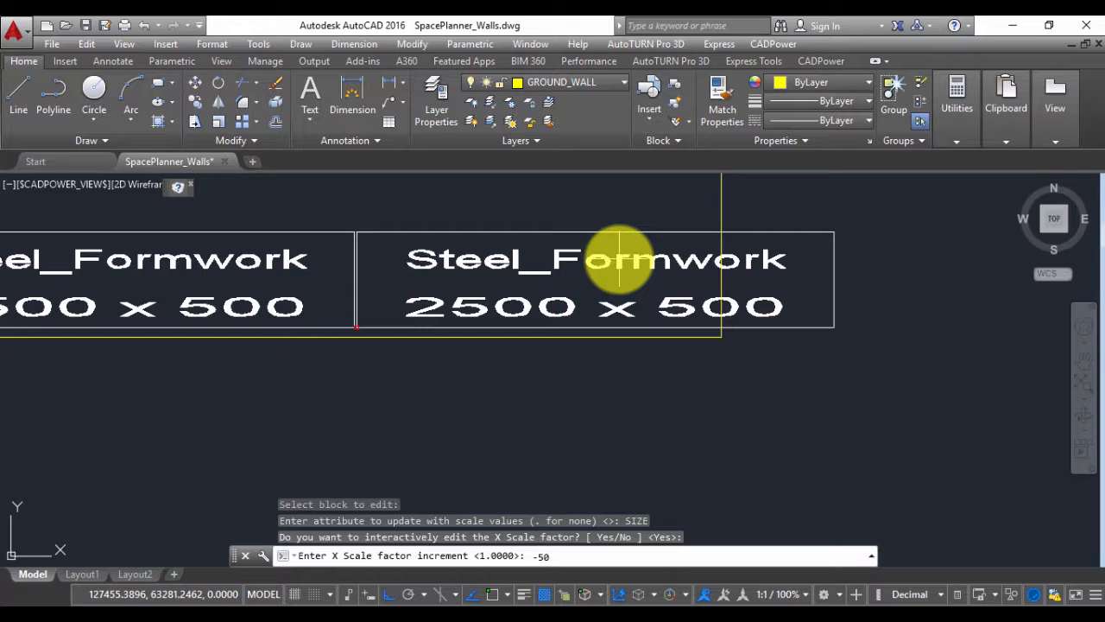
key("Return")
key("Return")
key("Return")
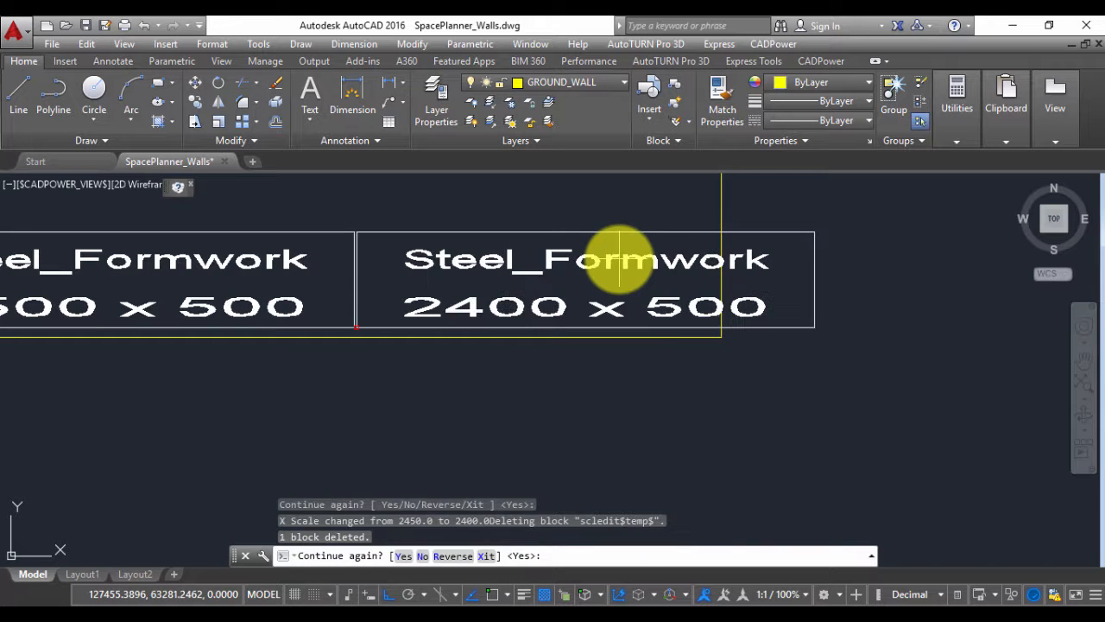
key("Return")
key("Return")
key("Return")
key("Return")
key("Return")
key("Return")
key("Return")
key("Return")
key("Return")
key("Return")
key("Return")
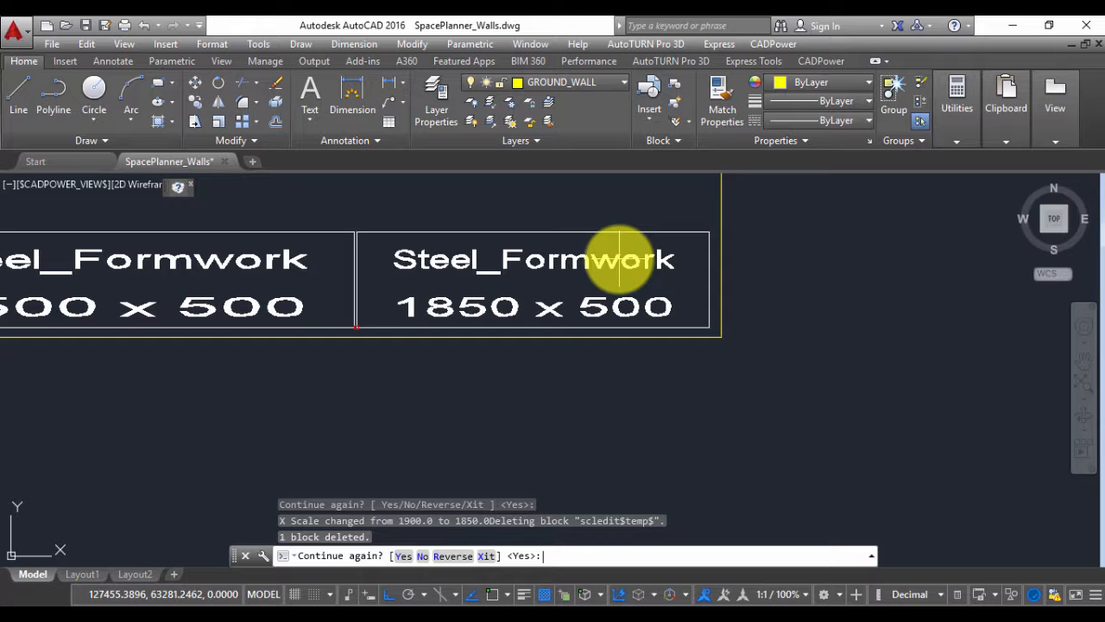
type("n")
key("Return")
type("n")
key("Return")
Step: Offset the entire bottom row of tiles in wall A2 upward, swapping the scan direction to run horizontally past the right edge
scroll(540, 318, "down", 8)
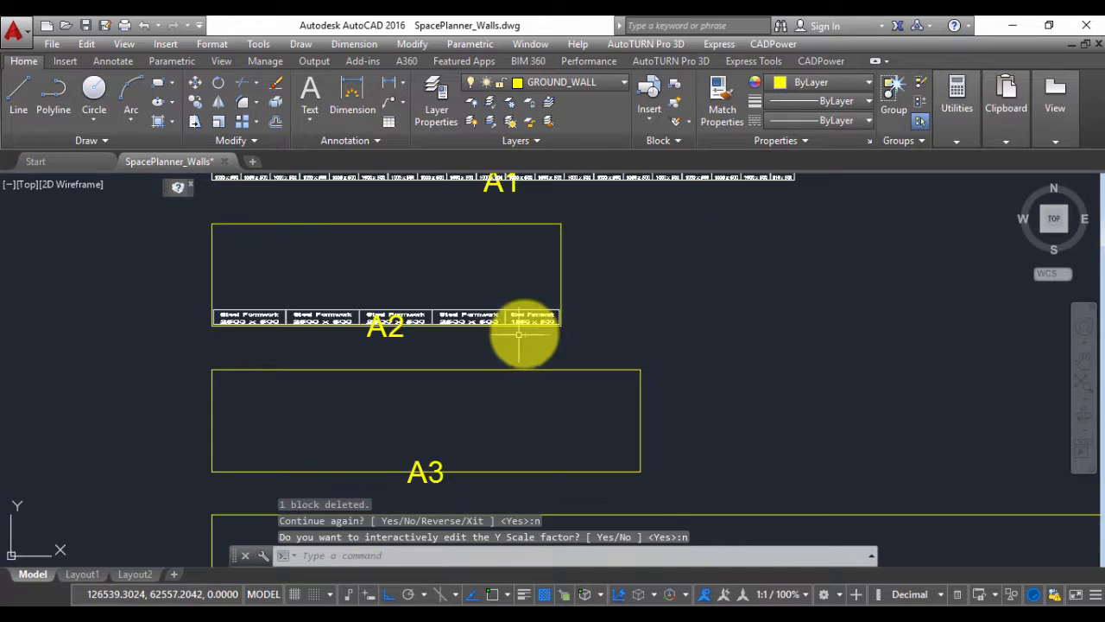
middle_click_drag(521, 335, 715, 286)
scroll(636, 284, "up", 4)
middle_click_drag(636, 284, 622, 345)
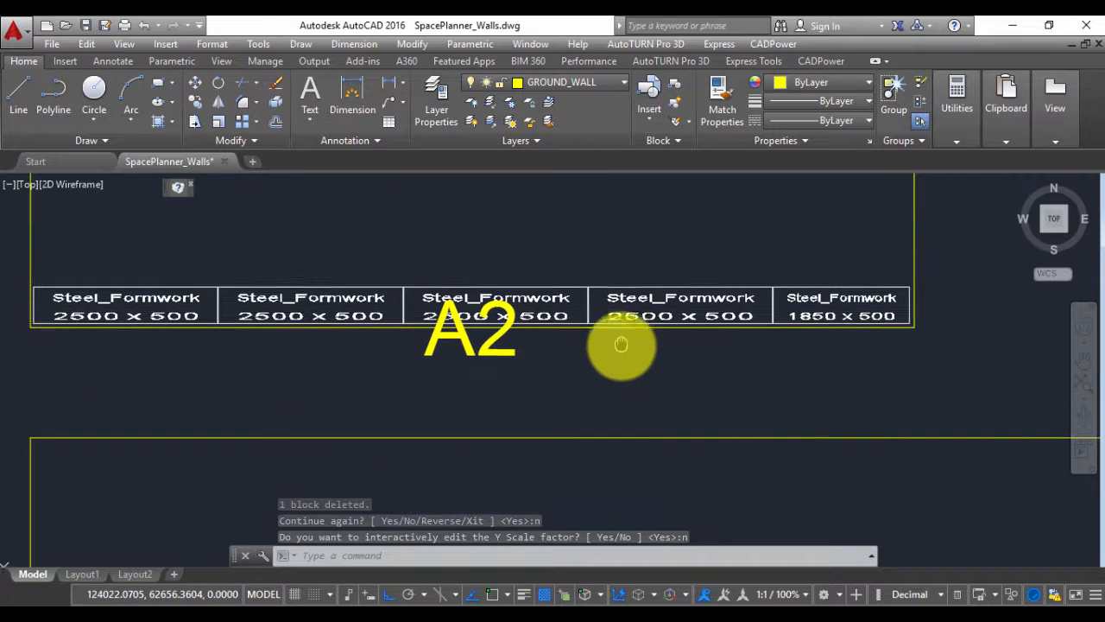
scroll(740, 337, "down", 3)
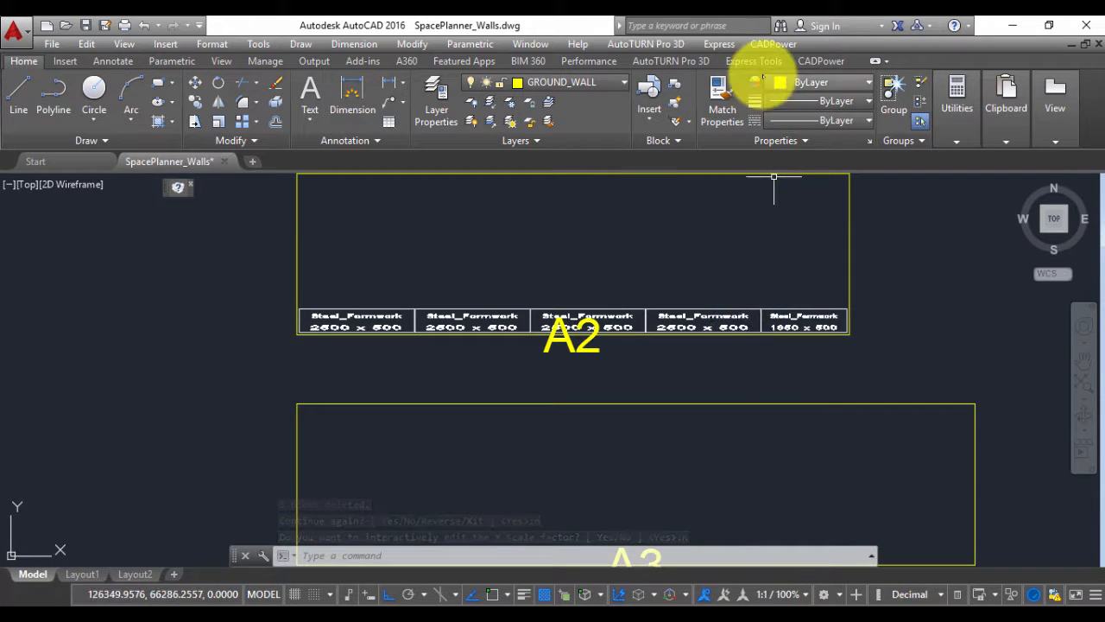
left_click(763, 43)
mouse_move(811, 298)
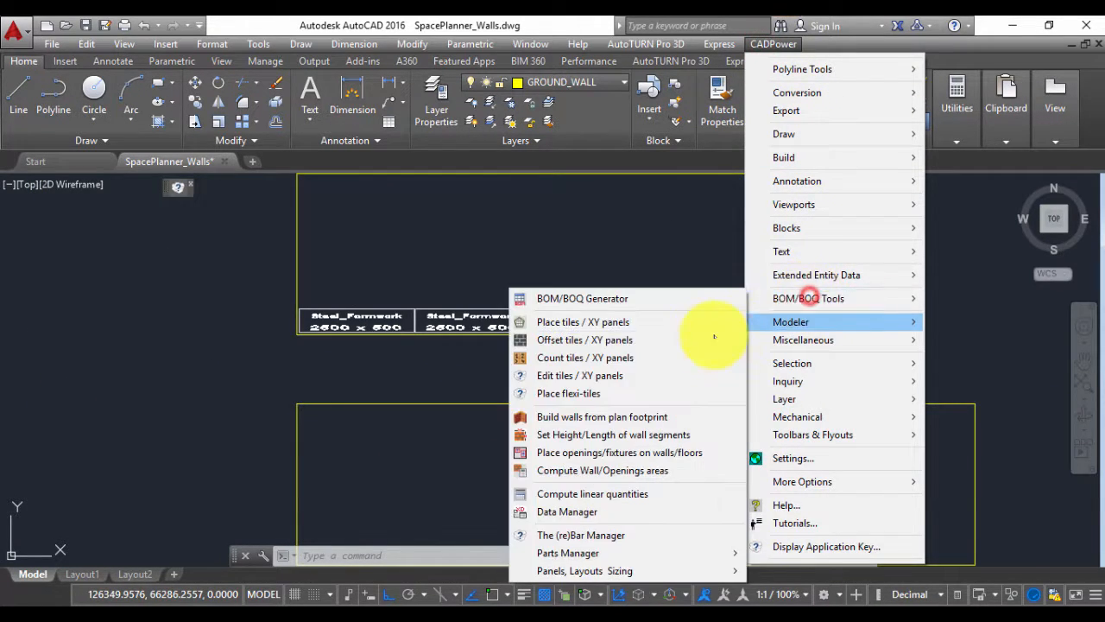
left_click(575, 340)
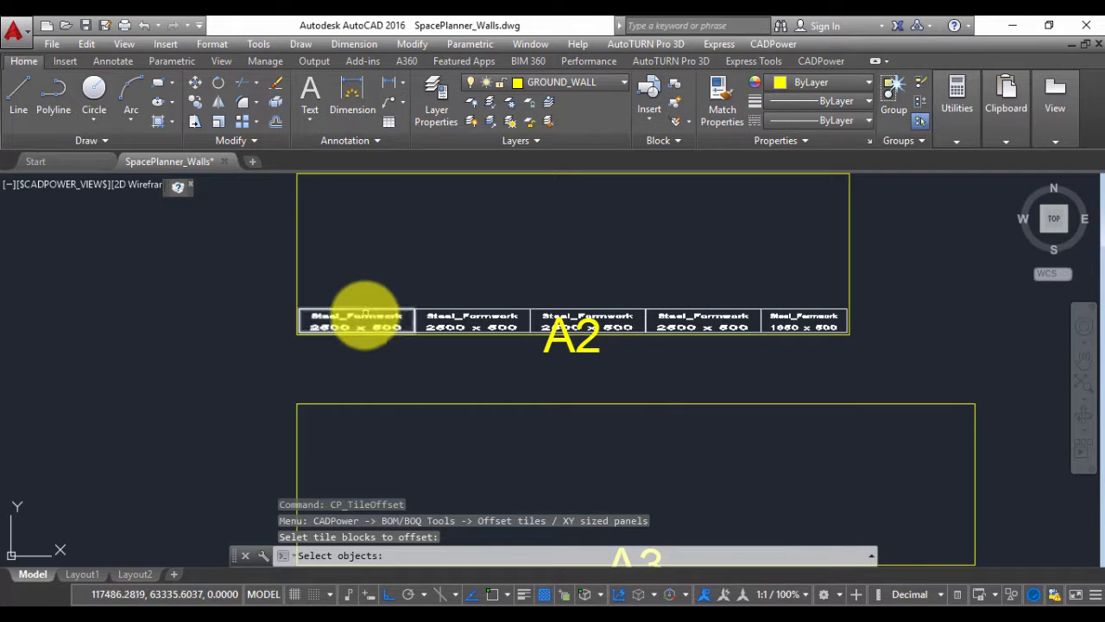
left_click(362, 317)
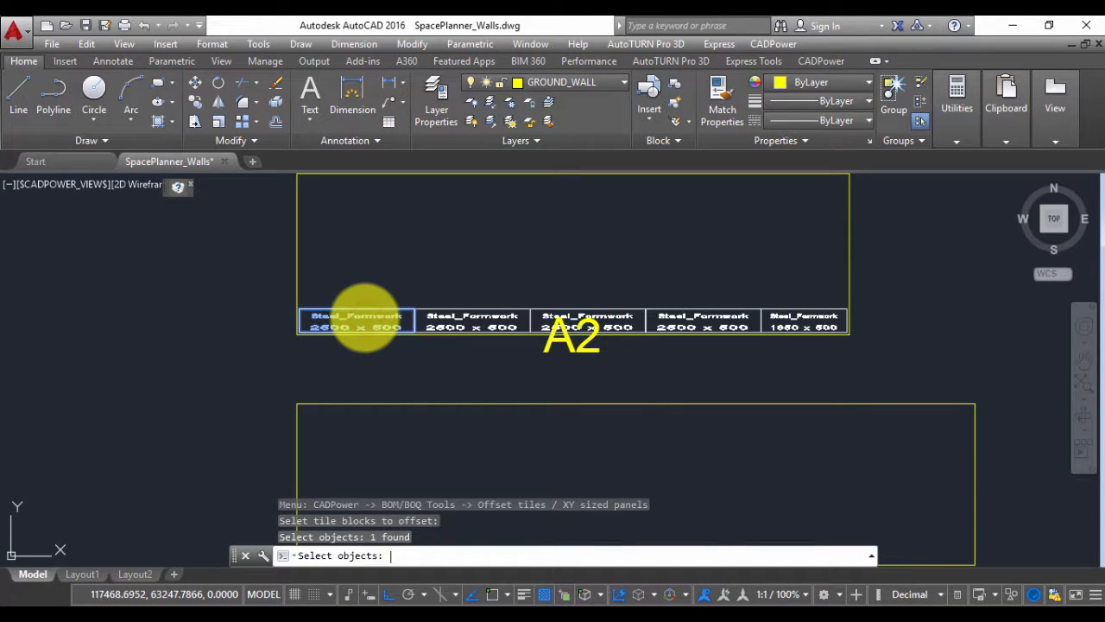
key("Return")
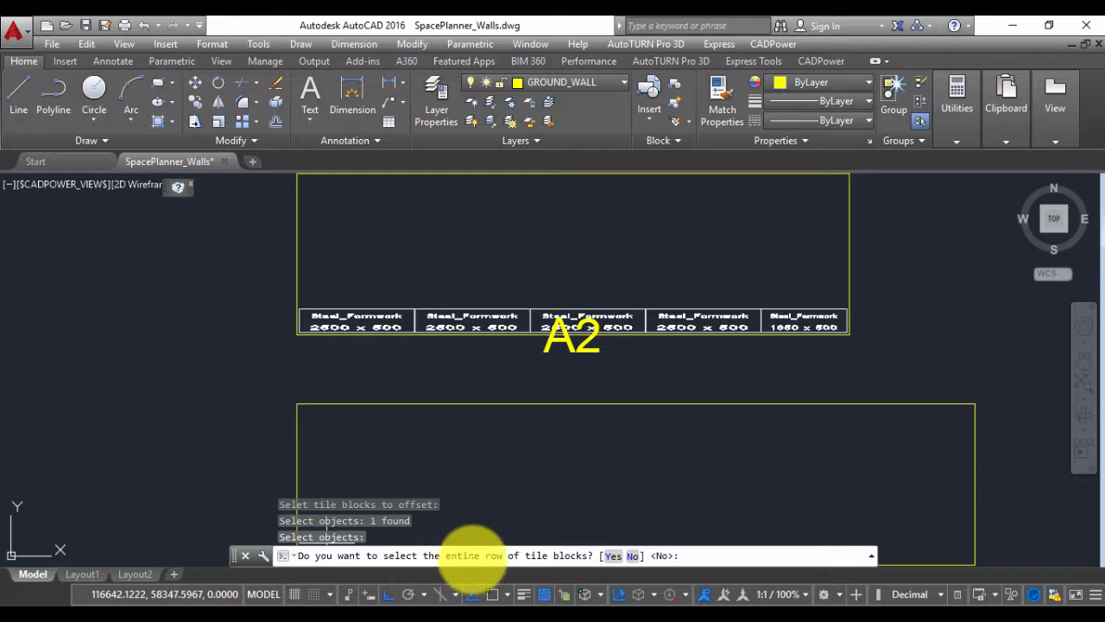
key("Return")
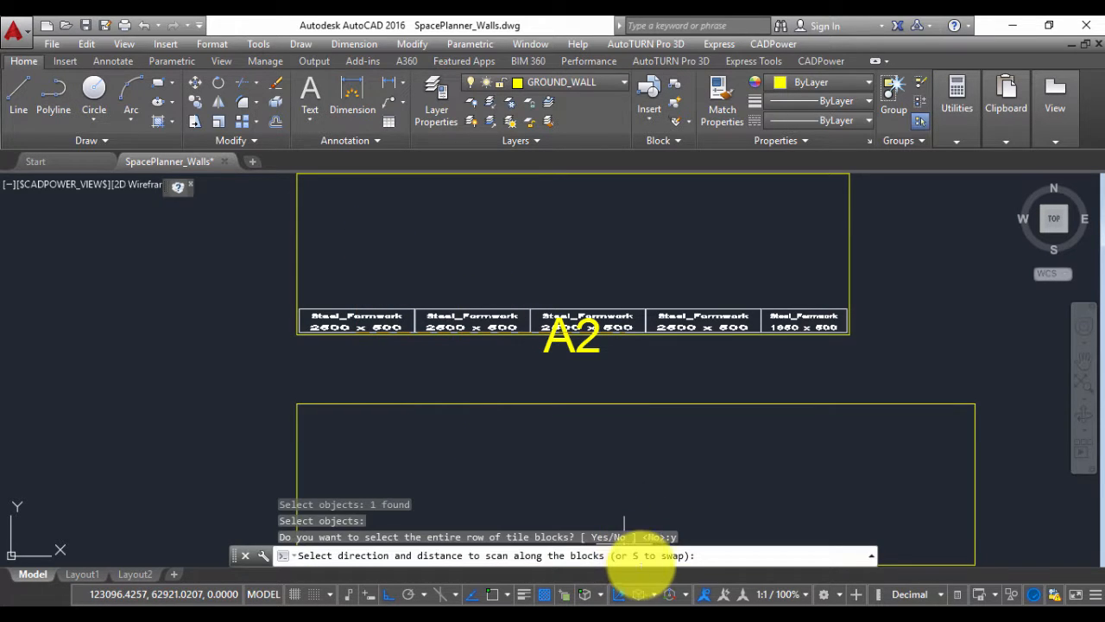
type("s")
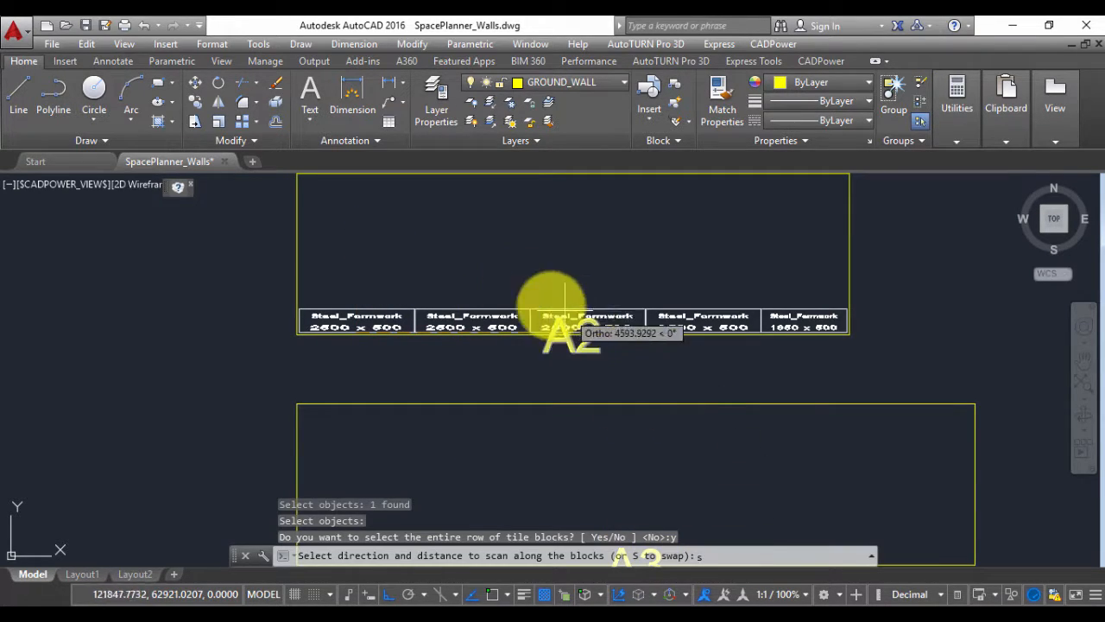
key("Return")
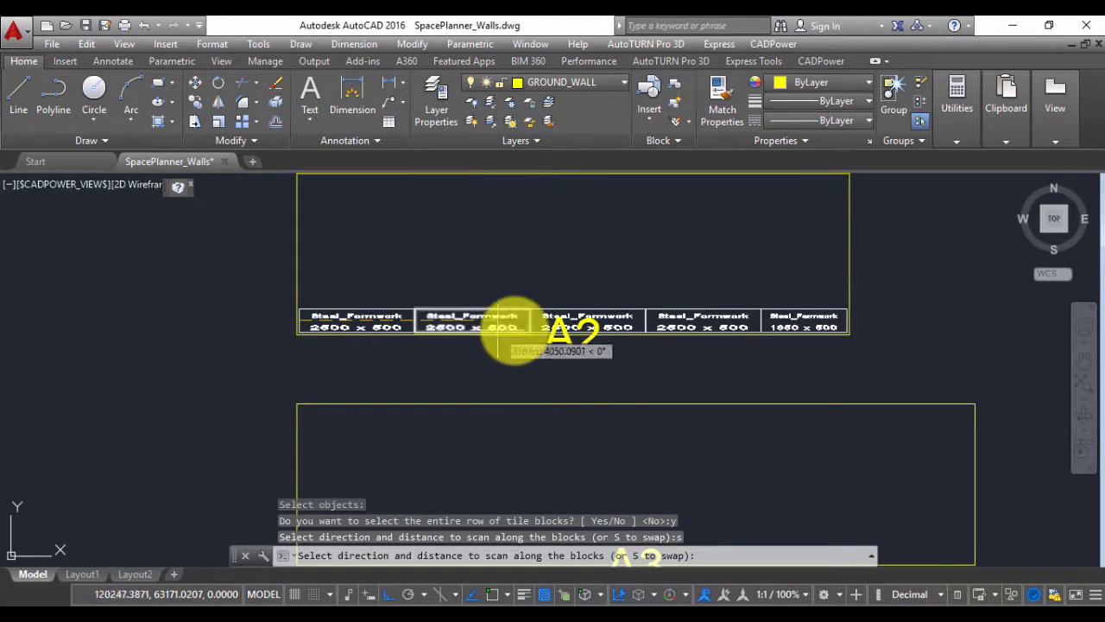
left_click(904, 325)
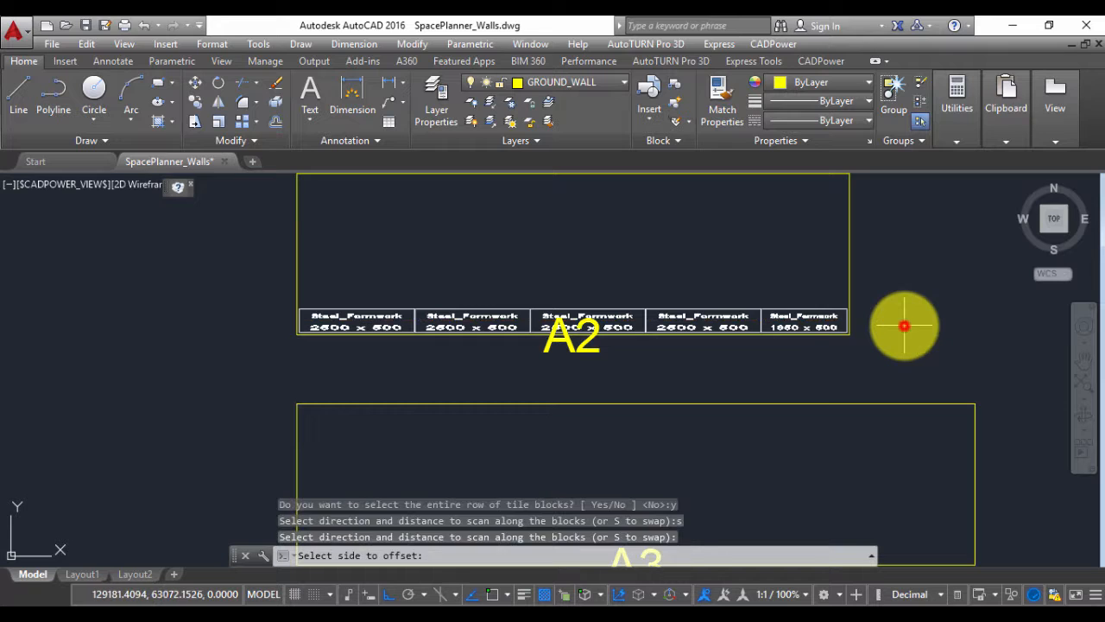
left_click(692, 278)
Step: Offset the entire second row of tiles upward to form a third row, using the swapped horizontal scan direction
left_click(357, 287)
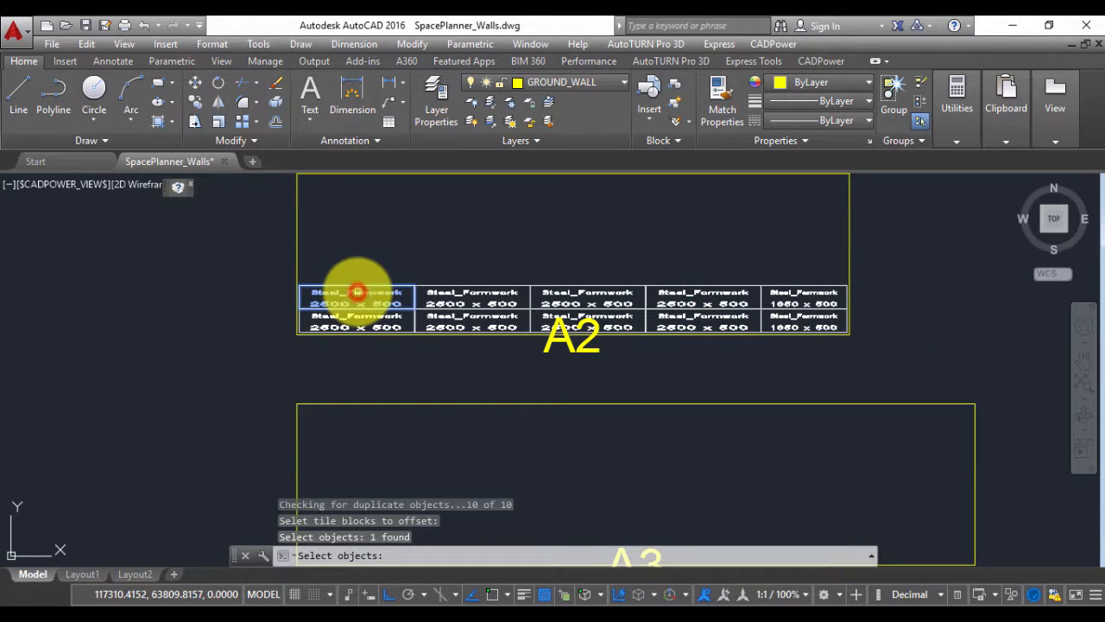
right_click(366, 285)
type("y")
key("Return")
type("s")
key("Return")
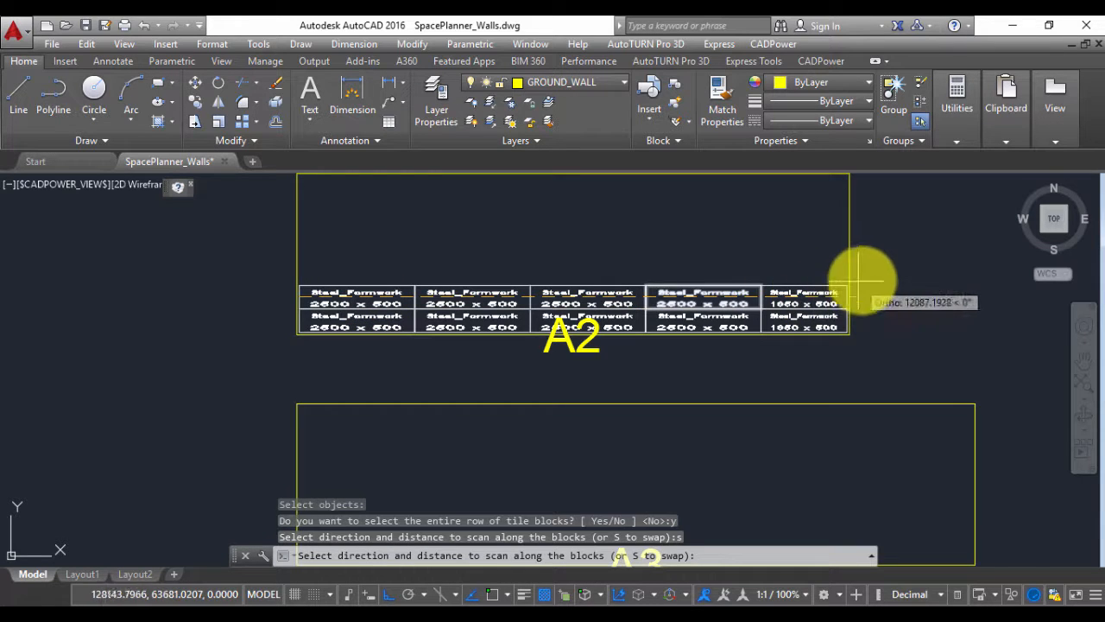
left_click(873, 282)
left_click(808, 253)
Step: Offset the entire third and fourth rows upward in turn to add a fourth and fifth row of tiles
left_click(795, 235)
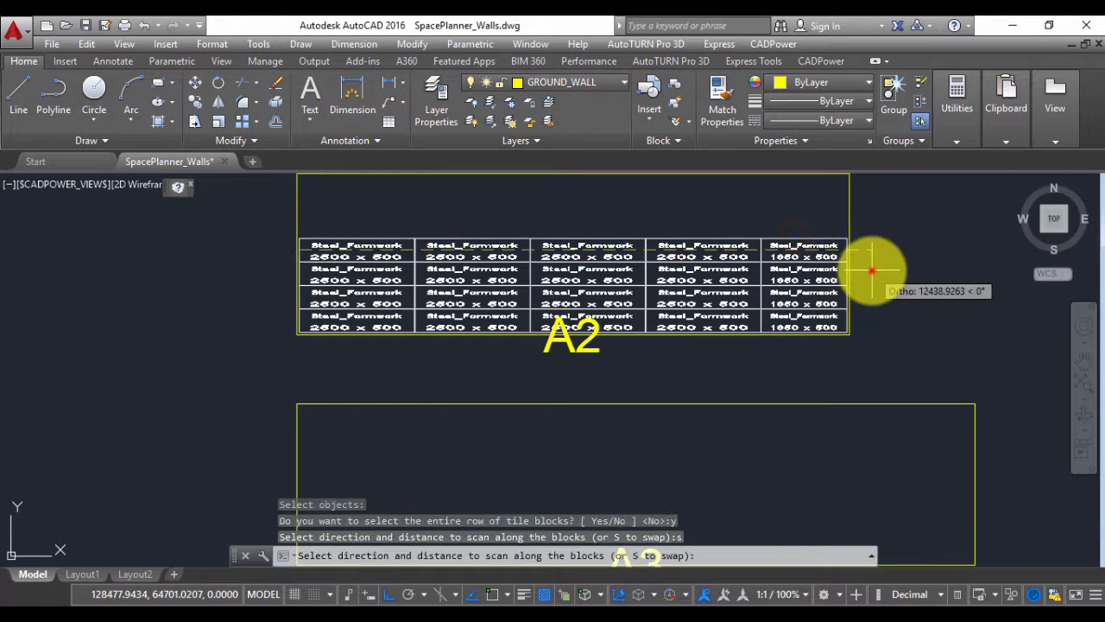
left_click(868, 267)
left_click(789, 215)
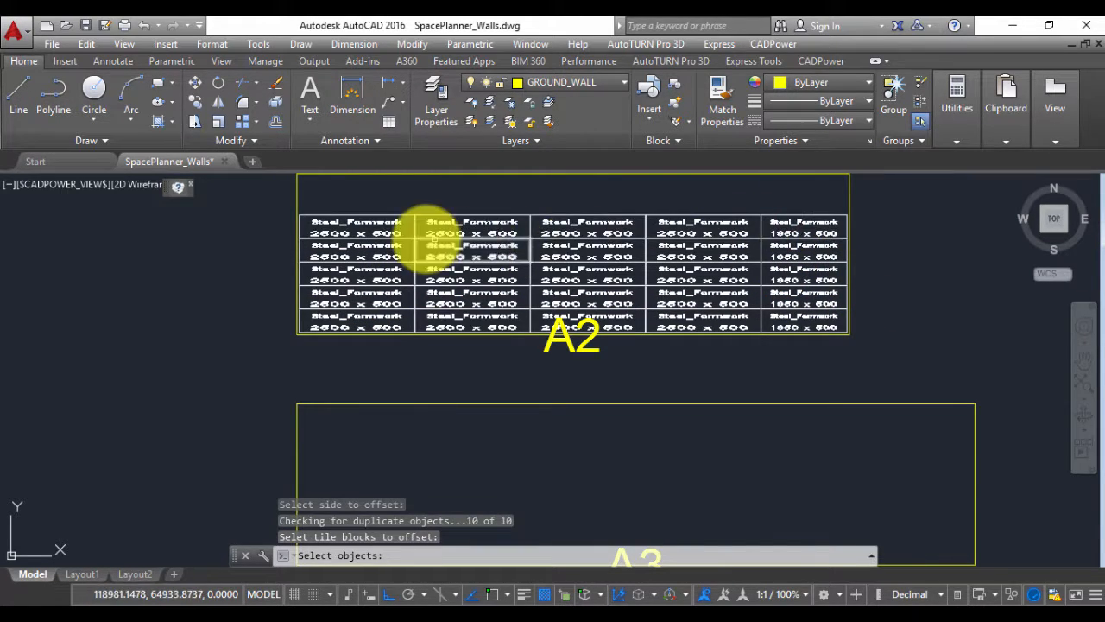
Step: Offset the entire fifth row of tiles upward to form a sixth row in wall A2, with the scan direction swapped to horizontal
left_click(390, 220)
right_click(389, 221)
type("y")
key("Return")
type("s")
key("Return")
left_click(893, 237)
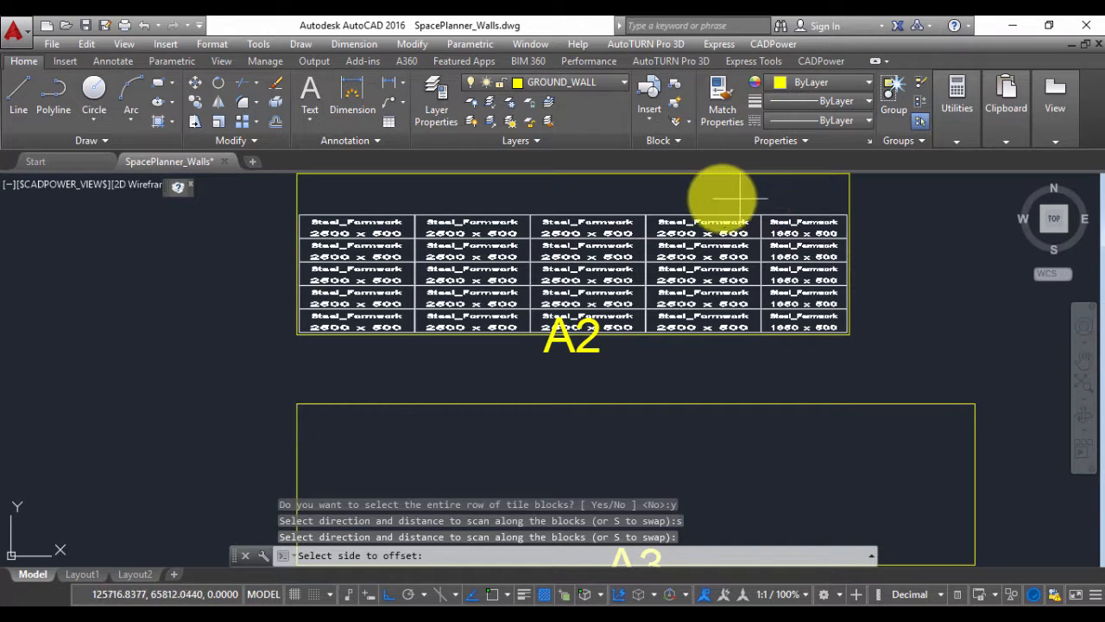
left_click(705, 198)
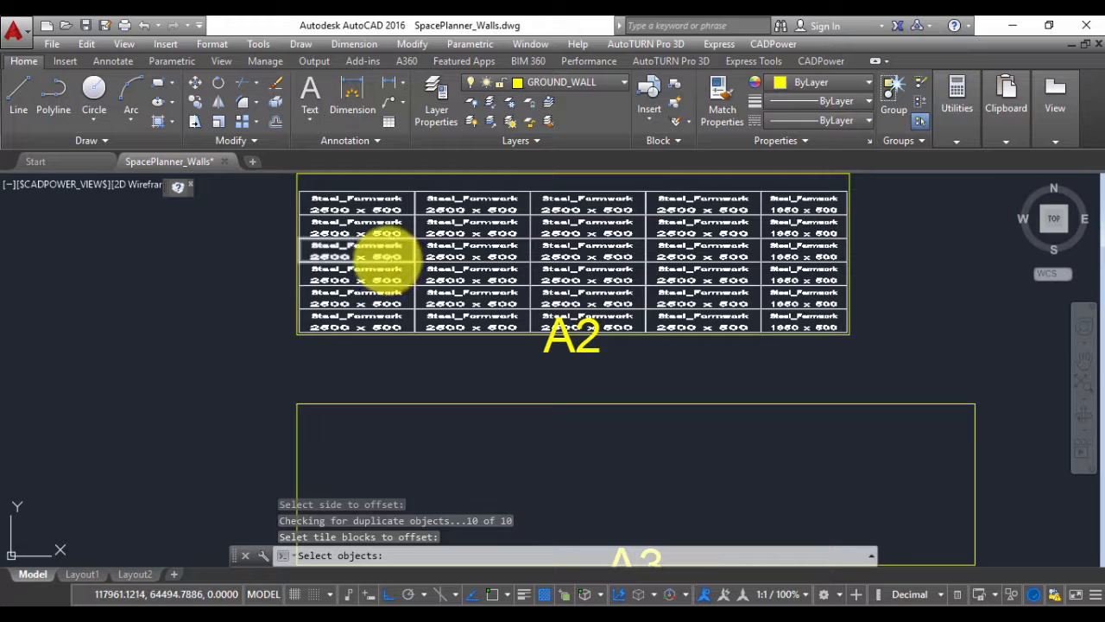
Step: Offset the entire sixth row of tiles upward to form a seventh row in wall A2
key("Return")
middle_click_drag(485, 435, 485, 545)
scroll(440, 326, "up", 2)
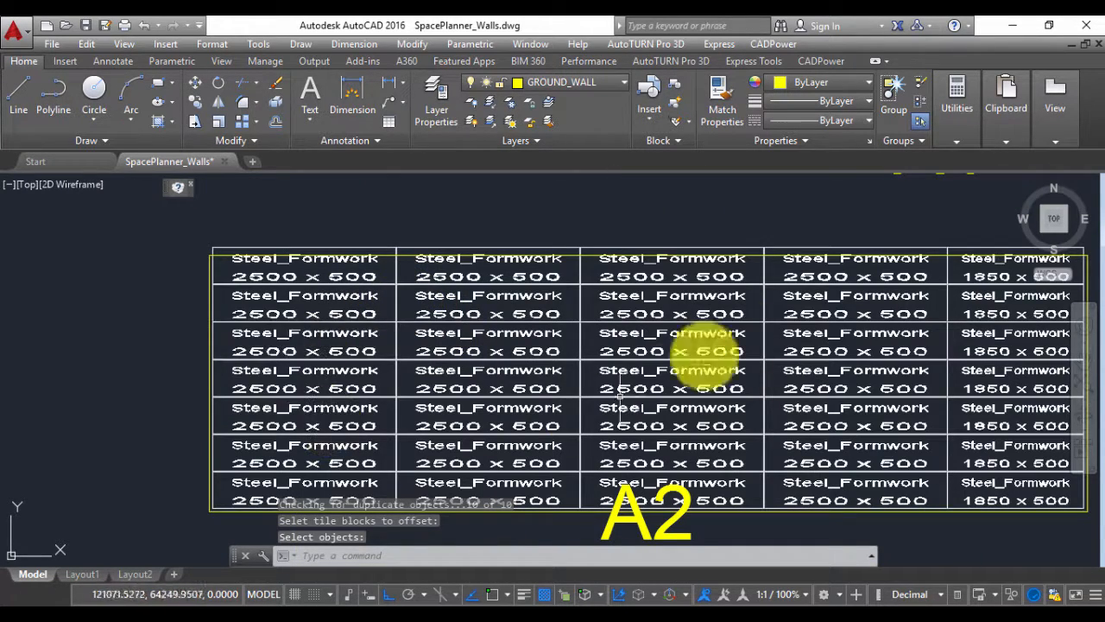
Step: Reduce the top row's 1850 x 500 end panel to 1850 x 375 with the Interactive XY Scale Editor, using a Y scale increment of -25
mouse_move(630, 314)
middle_mouse_down()
mouse_move(547, 328)
mouse_move(375, 303)
middle_mouse_up()
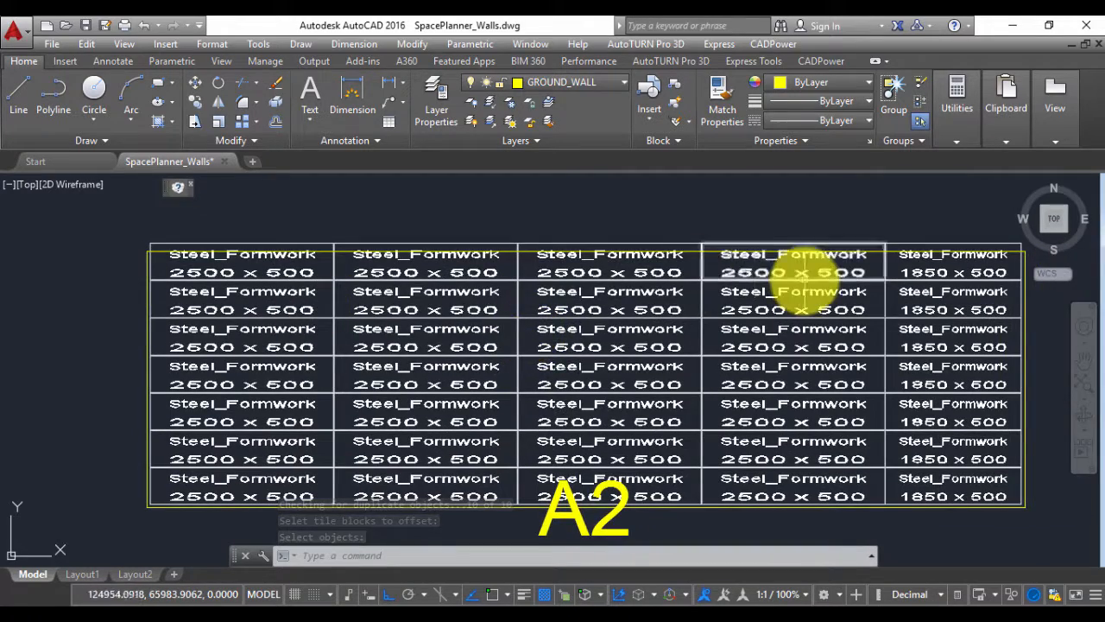
middle_click_drag(779, 279, 528, 281)
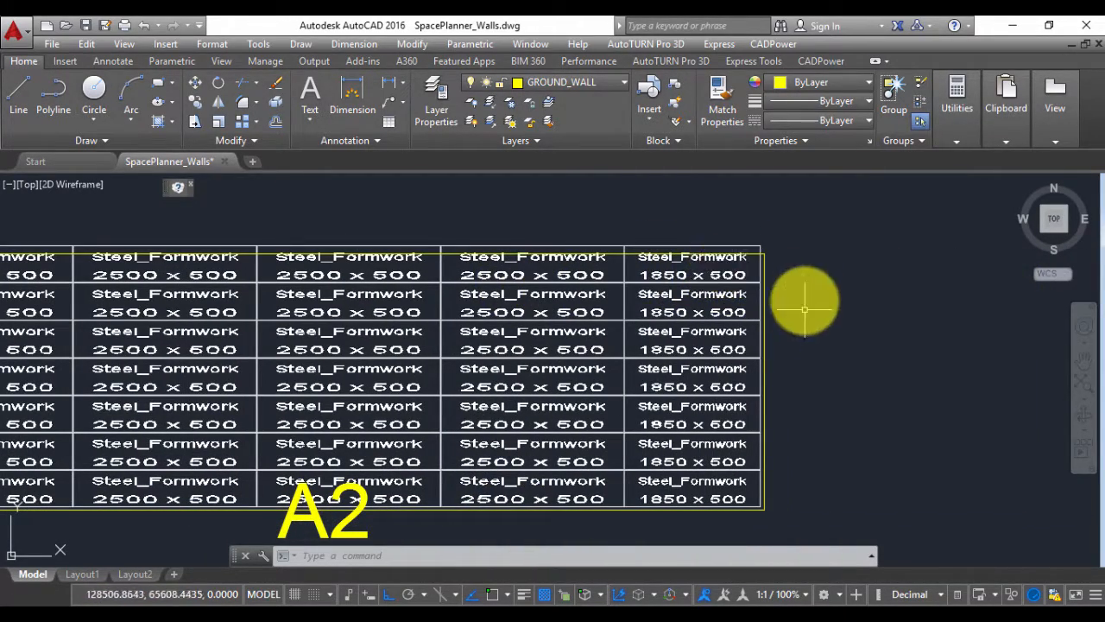
left_click(773, 44)
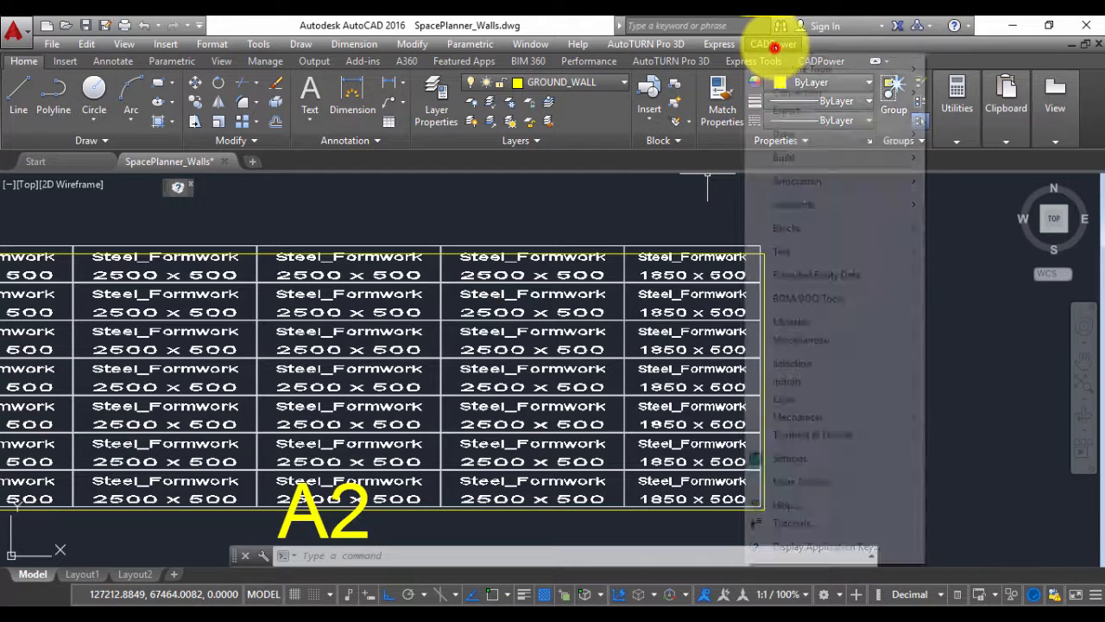
mouse_move(760, 228)
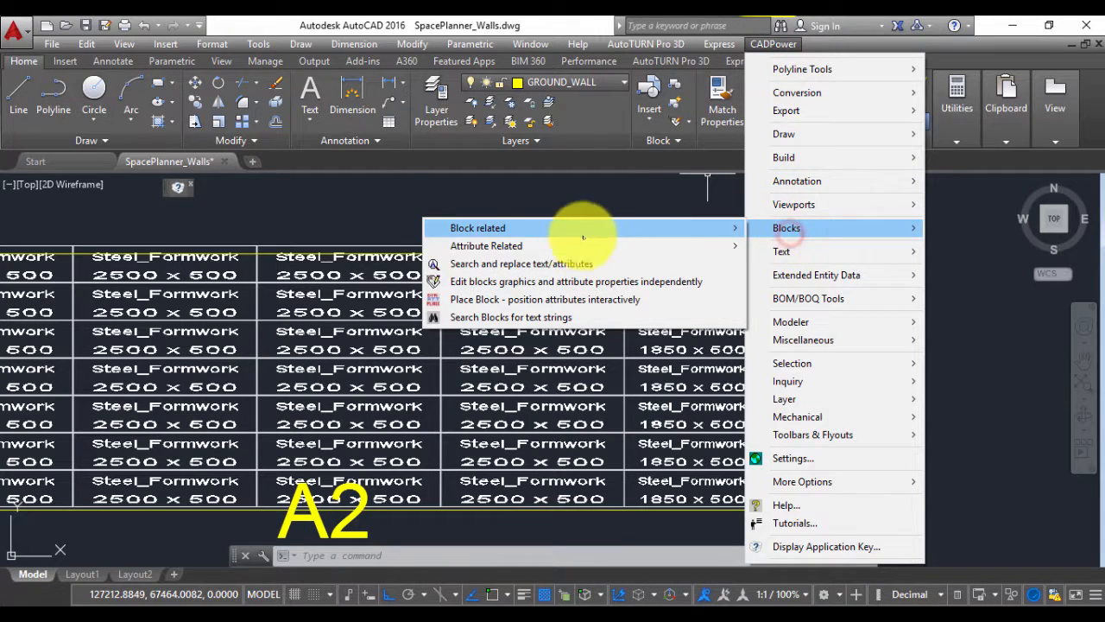
mouse_move(552, 228)
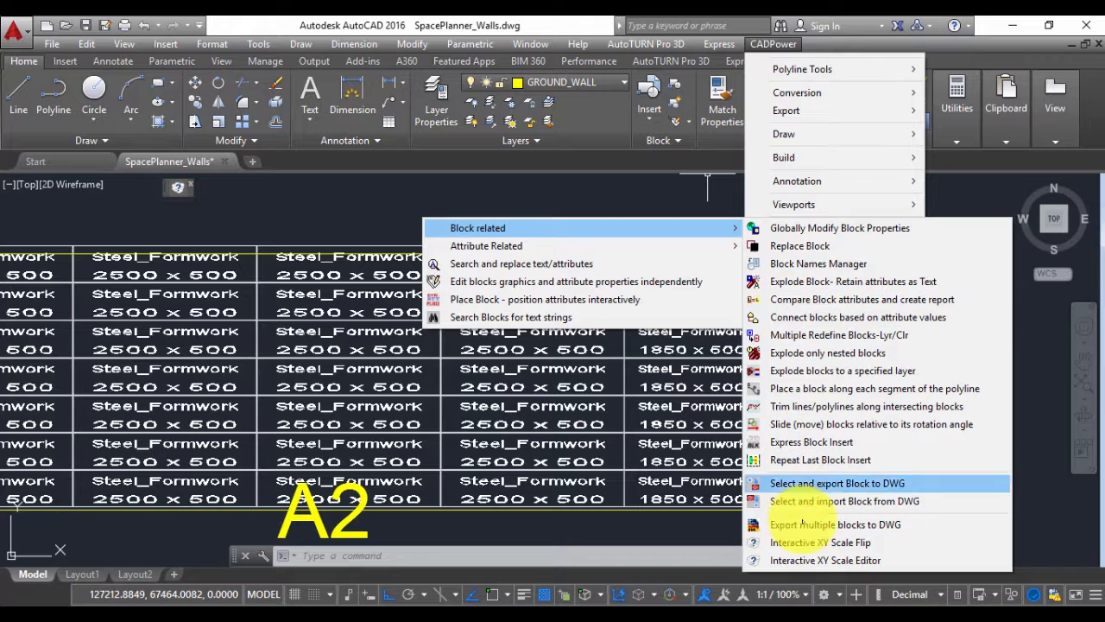
left_click(805, 560)
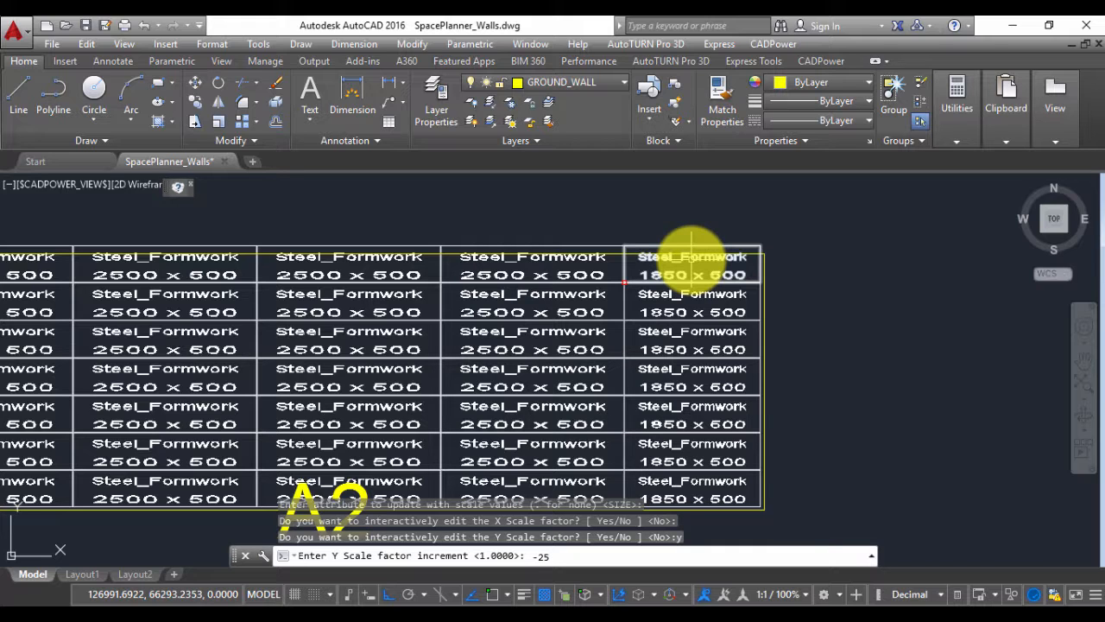
key("Return")
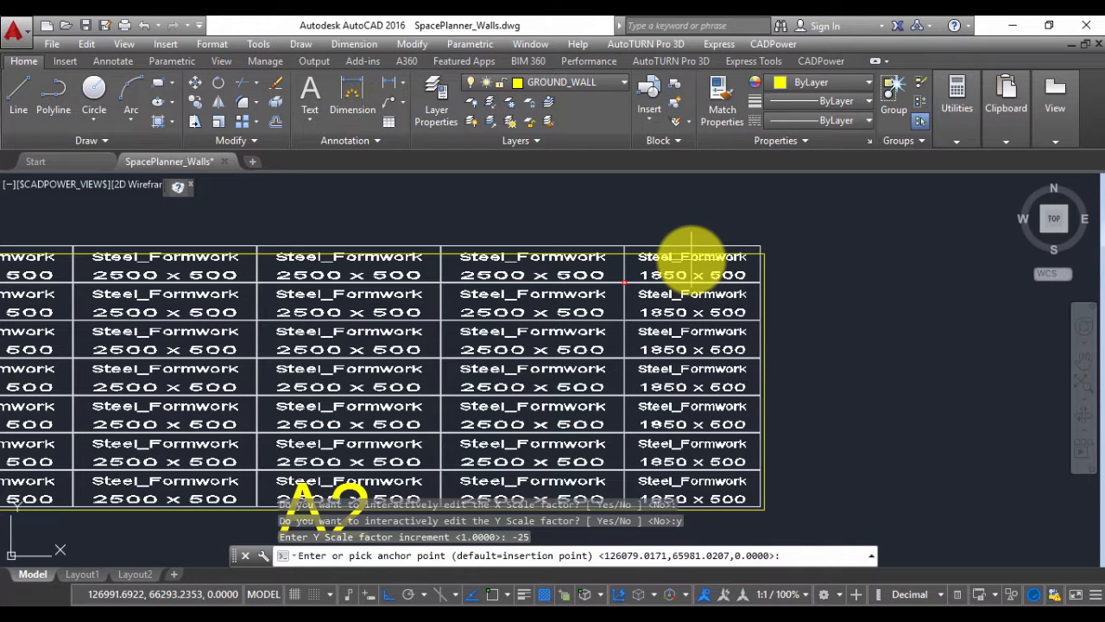
key("Return")
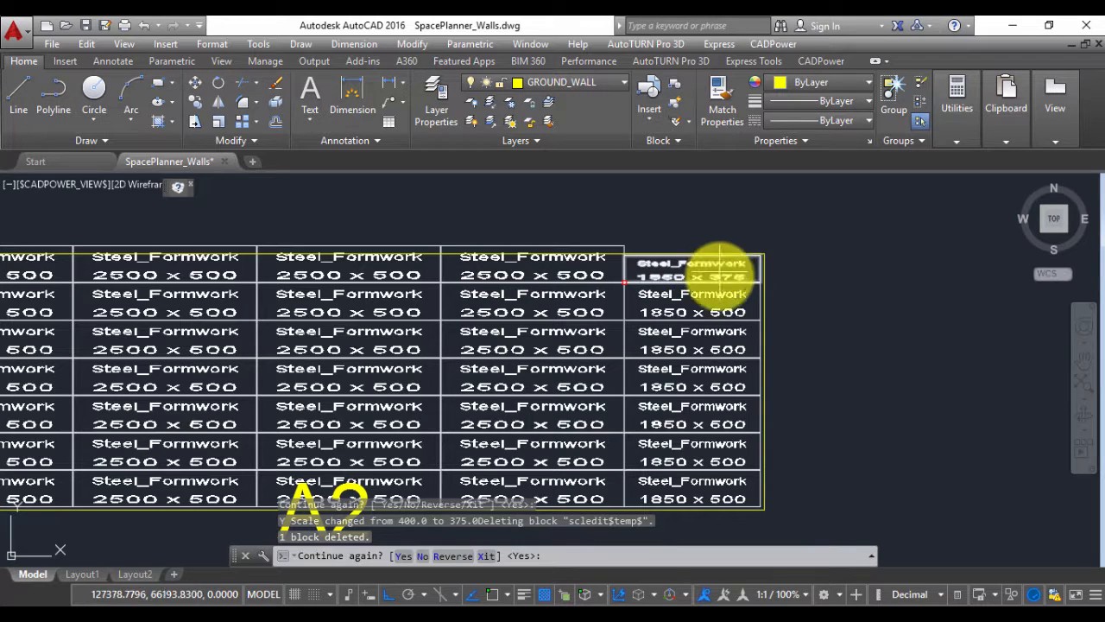
type("n")
key("Return")
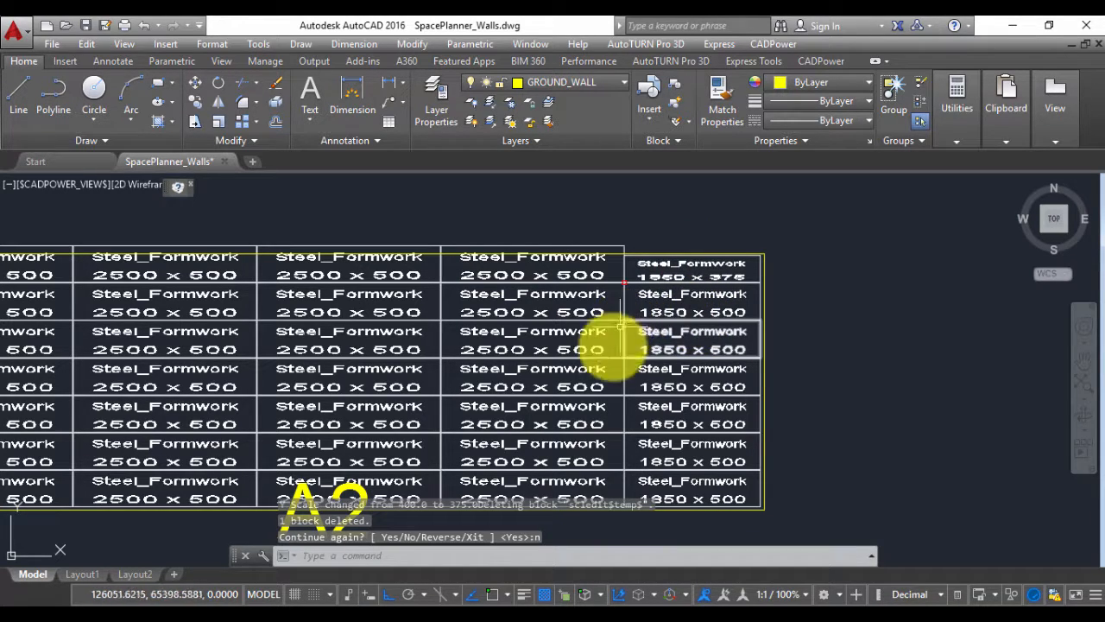
Step: Reduce the fourth panel of the top row to 2500 x 375 by interactively editing its Y scale
mouse_move(611, 308)
middle_mouse_down()
mouse_move(722, 345)
mouse_move(743, 324)
middle_mouse_up()
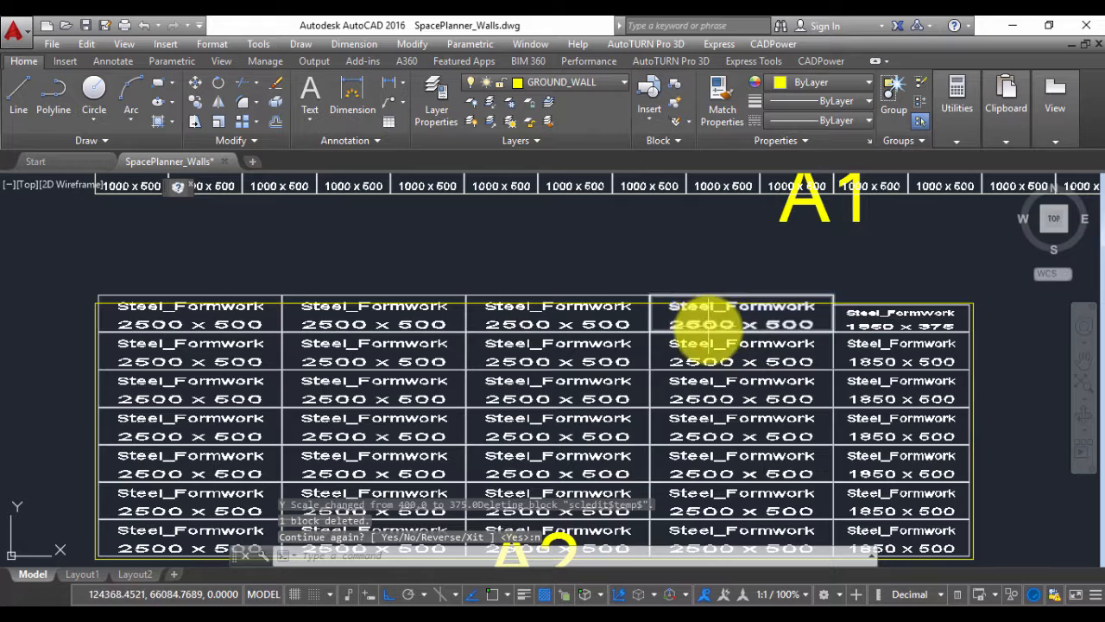
key("Return")
left_click(735, 292)
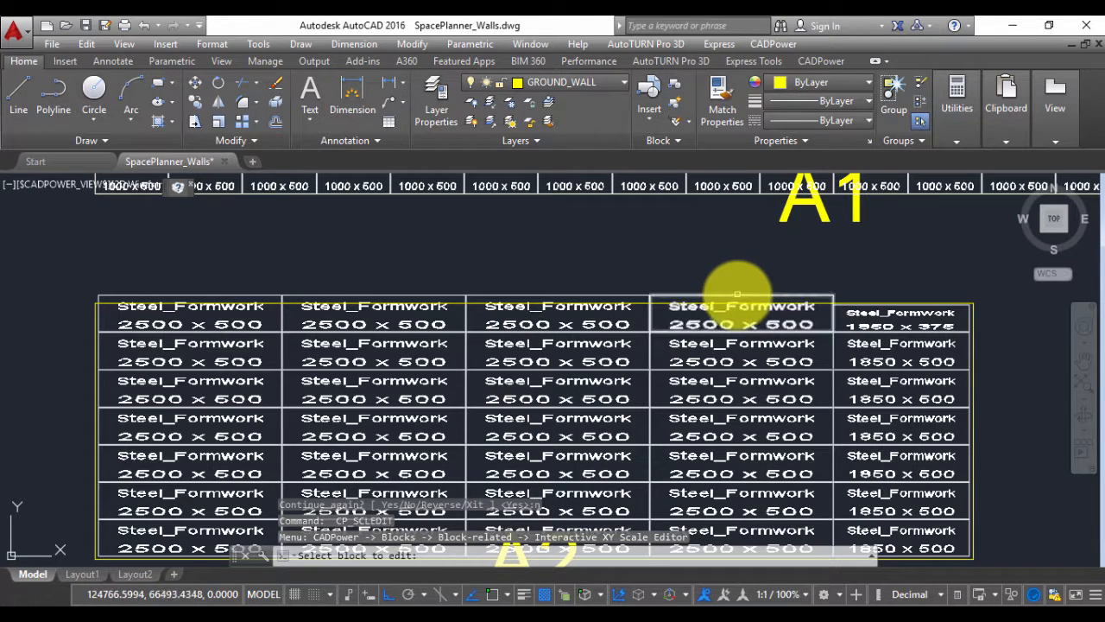
left_click(737, 294)
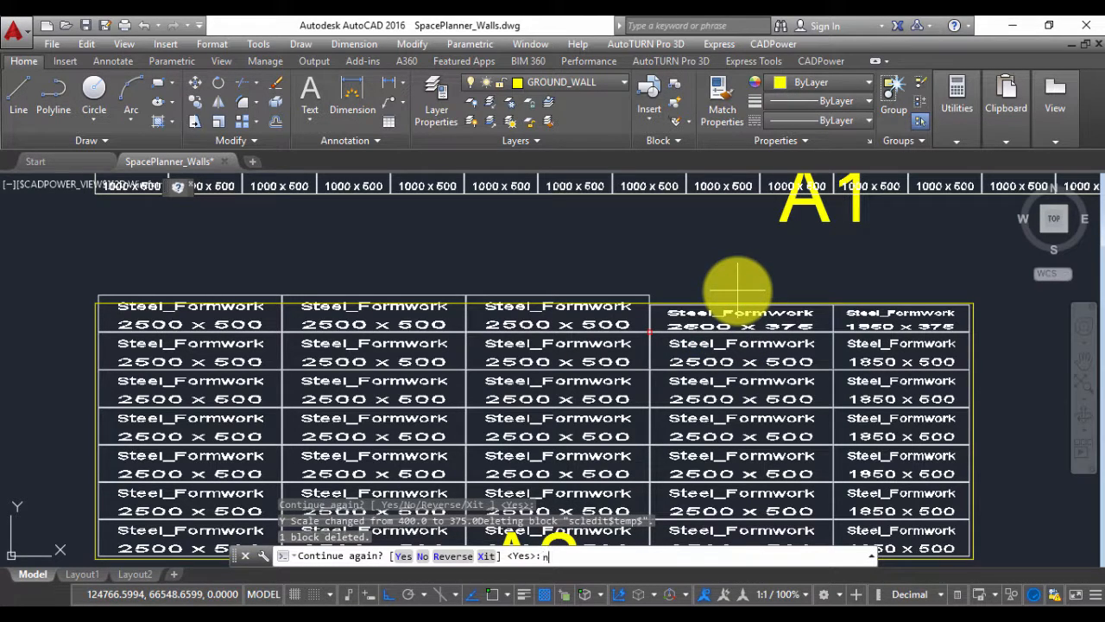
key("Return")
Step: Resize the remaining three top-row panels to 2500 x 375 with the Edit tiles / XY panels tool
left_click(760, 44)
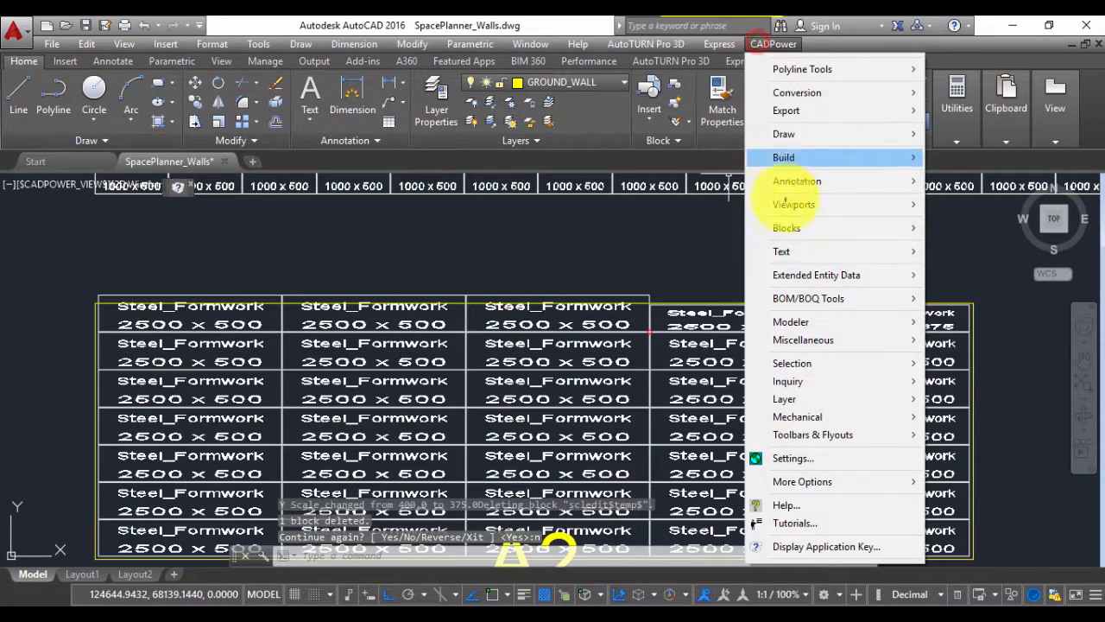
mouse_move(795, 298)
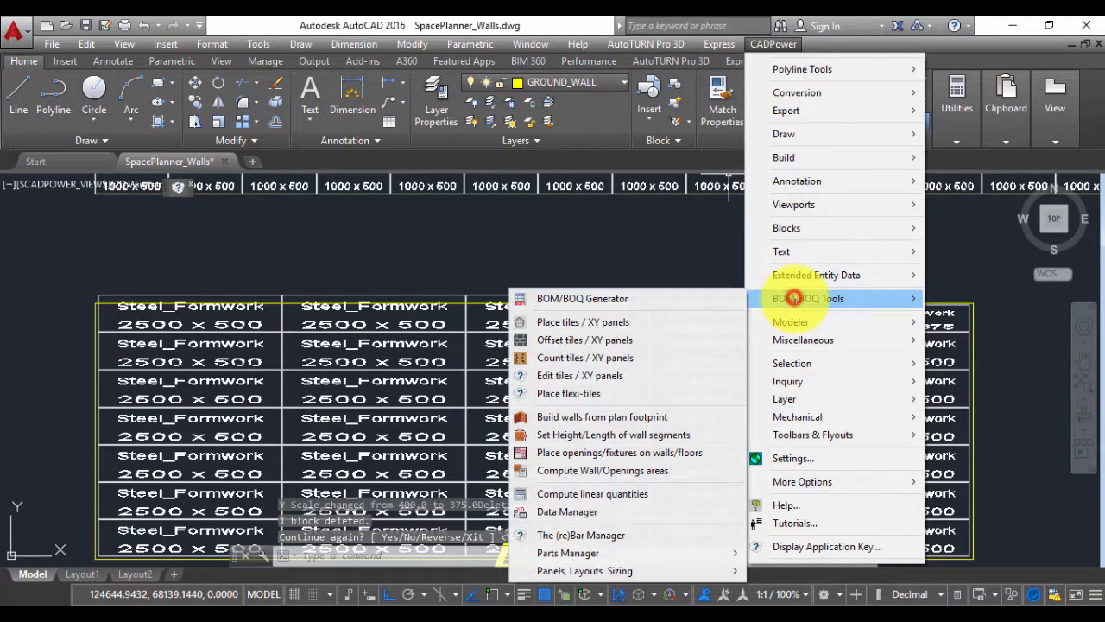
left_click(554, 375)
scroll(277, 313, "up", 5)
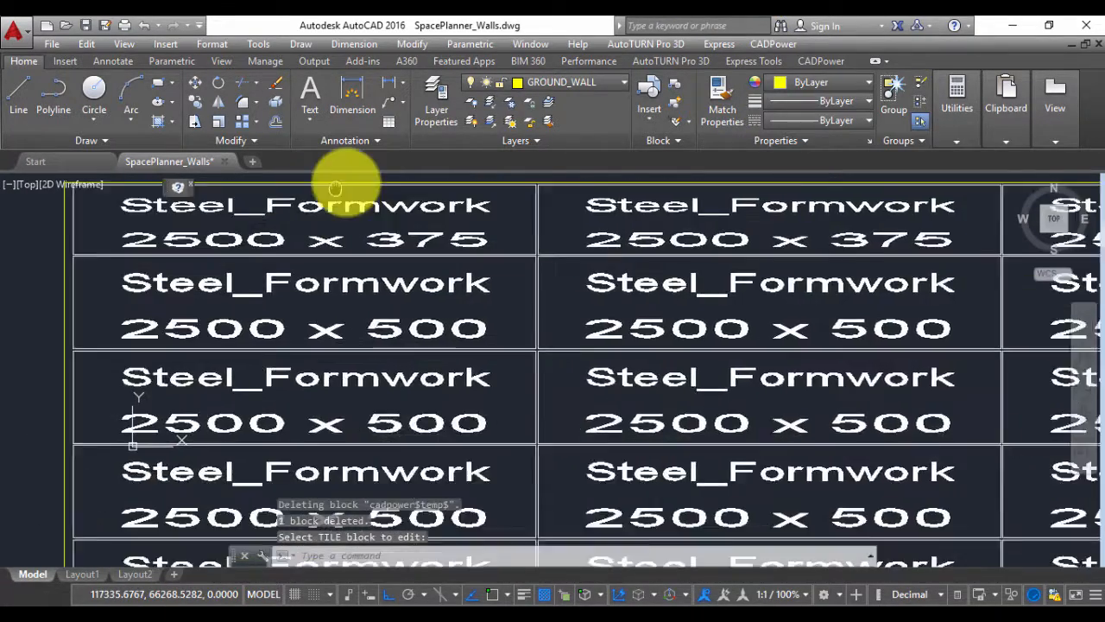
Step: Examine how the resized top row and the full panel layout fit inside the outline of wall A2
middle_click_drag(320, 210, 284, 320)
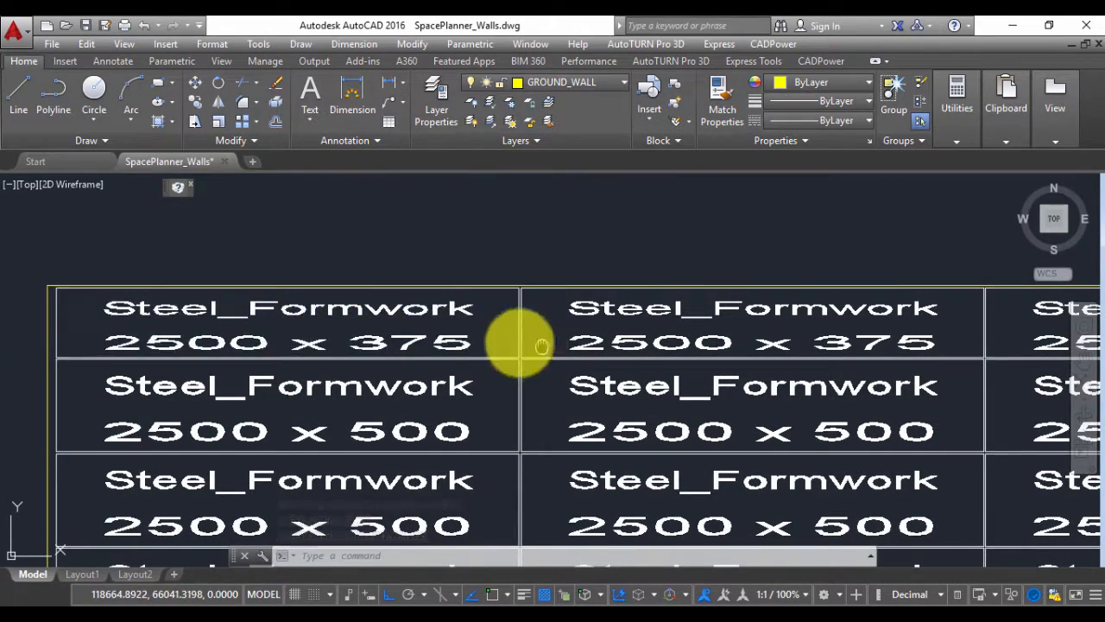
mouse_move(541, 346)
middle_mouse_down()
mouse_move(735, 390)
mouse_move(432, 375)
mouse_move(572, 395)
mouse_move(838, 388)
mouse_move(582, 361)
middle_mouse_up()
middle_click_drag(976, 277, 668, 247)
scroll(779, 334, "down", 4)
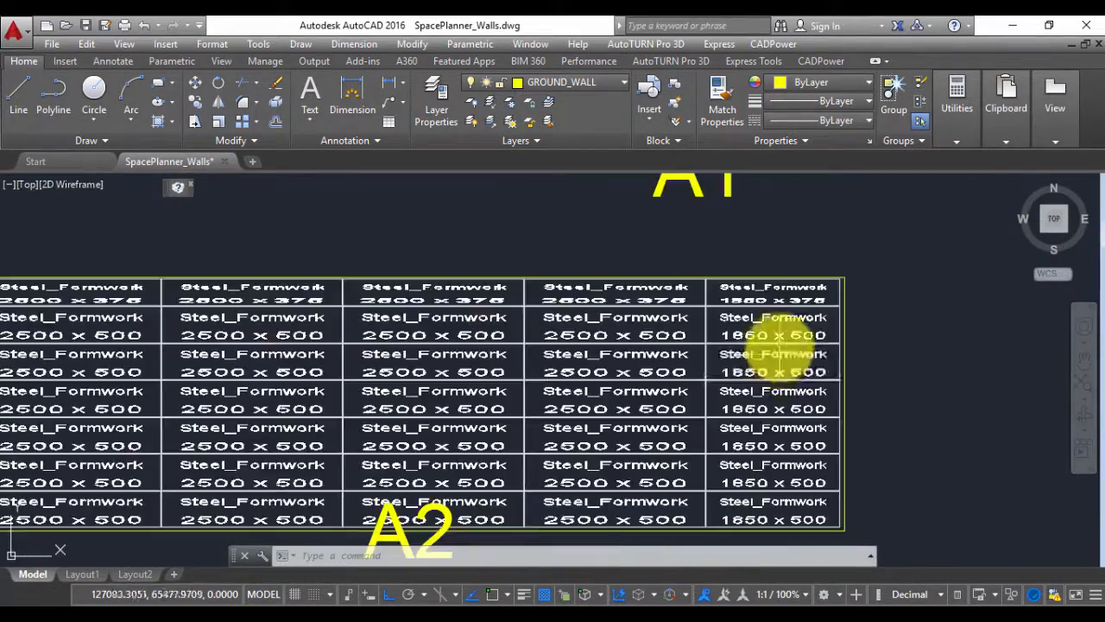
middle_click_drag(779, 352, 876, 268)
mouse_move(681, 389)
middle_mouse_down()
mouse_move(820, 363)
mouse_move(843, 414)
mouse_move(802, 432)
middle_mouse_up()
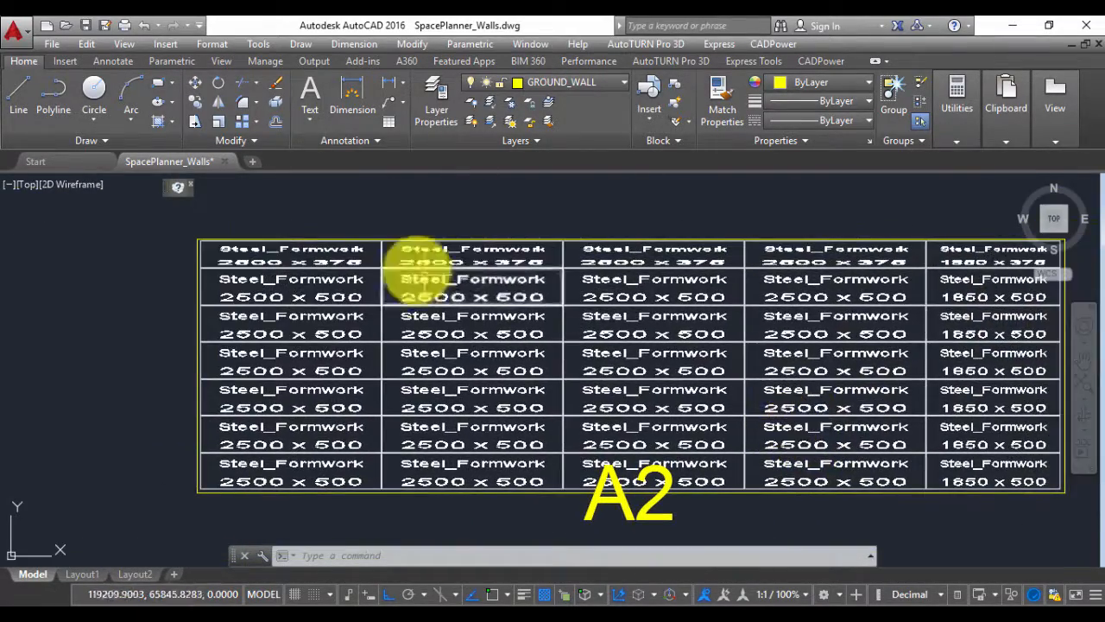
middle_click_drag(740, 353, 594, 353)
Step: Start the tile count tool and review the SCALEFACTOR_DEF section of the SpacePlanner_Walls.ini template
left_click(760, 43)
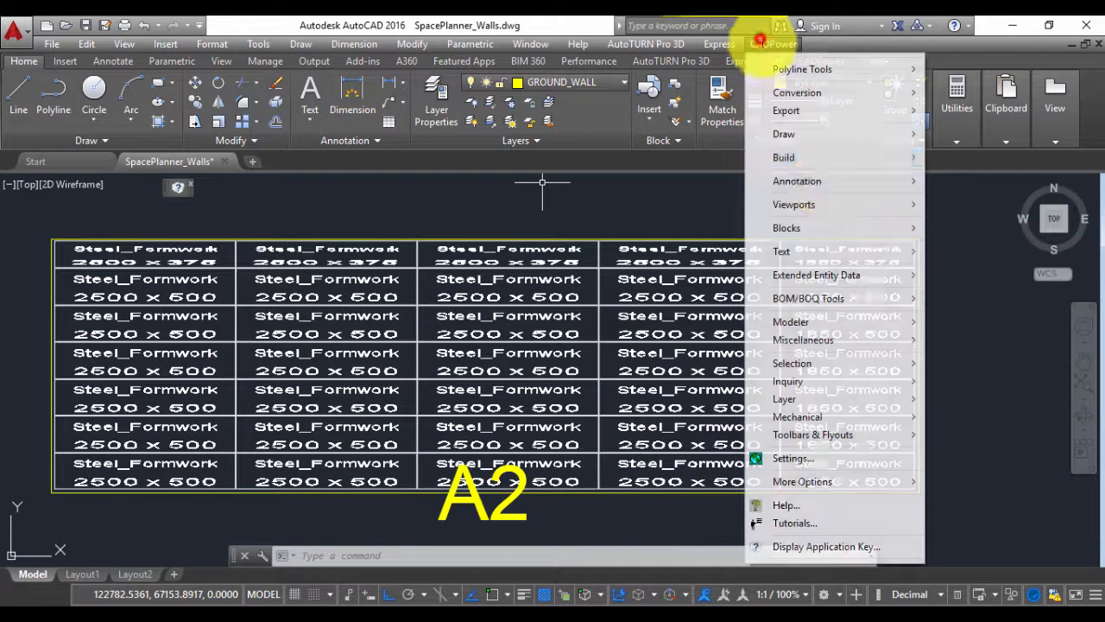
mouse_move(816, 298)
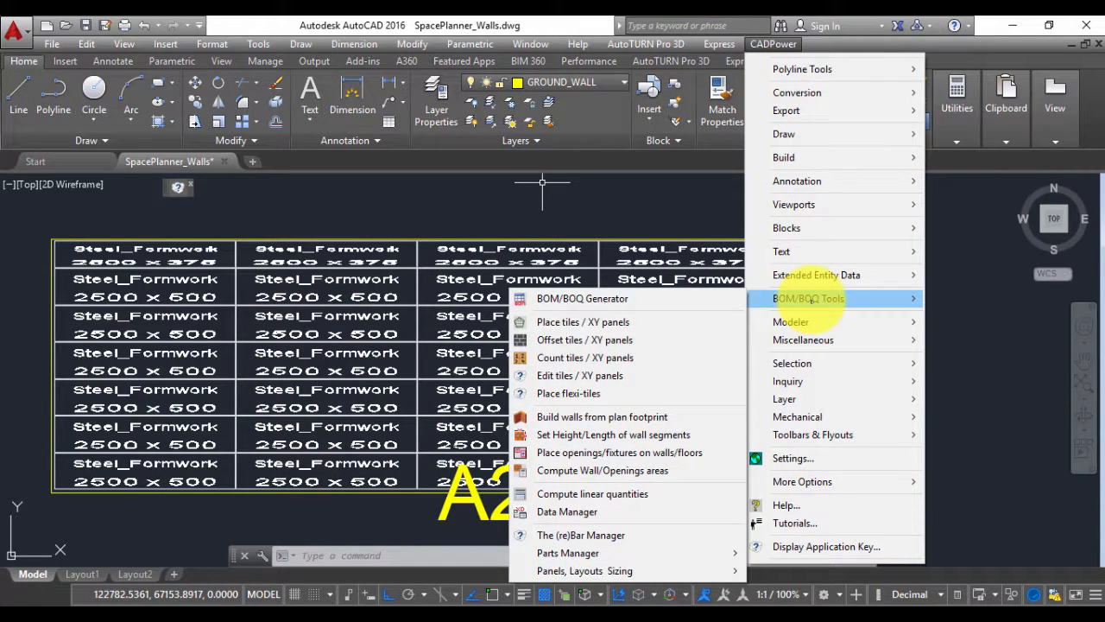
left_click(557, 357)
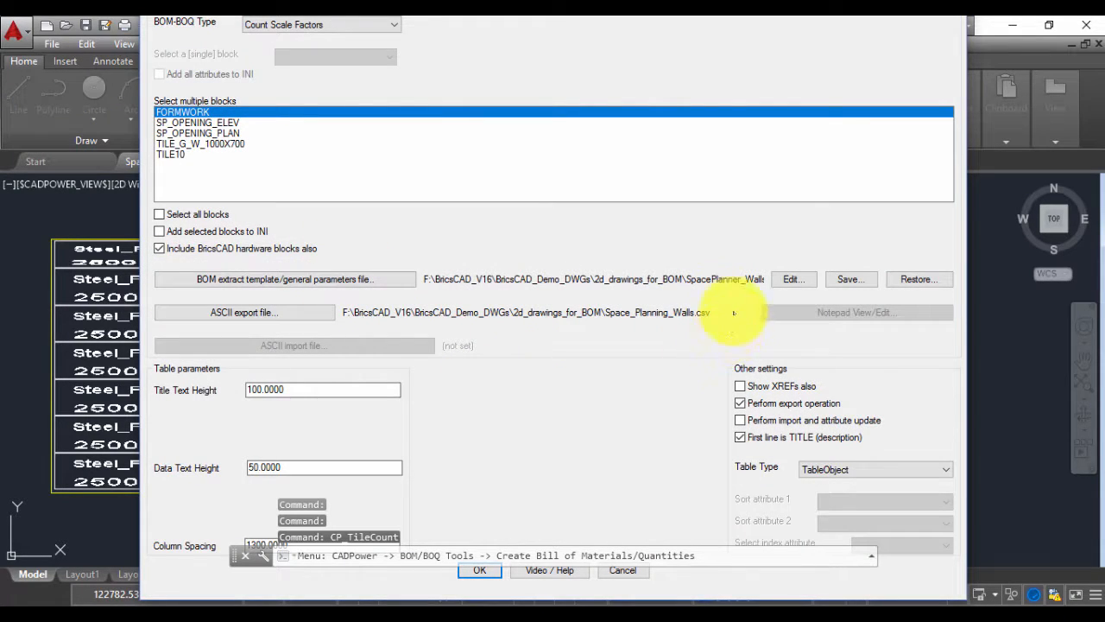
left_click(776, 283)
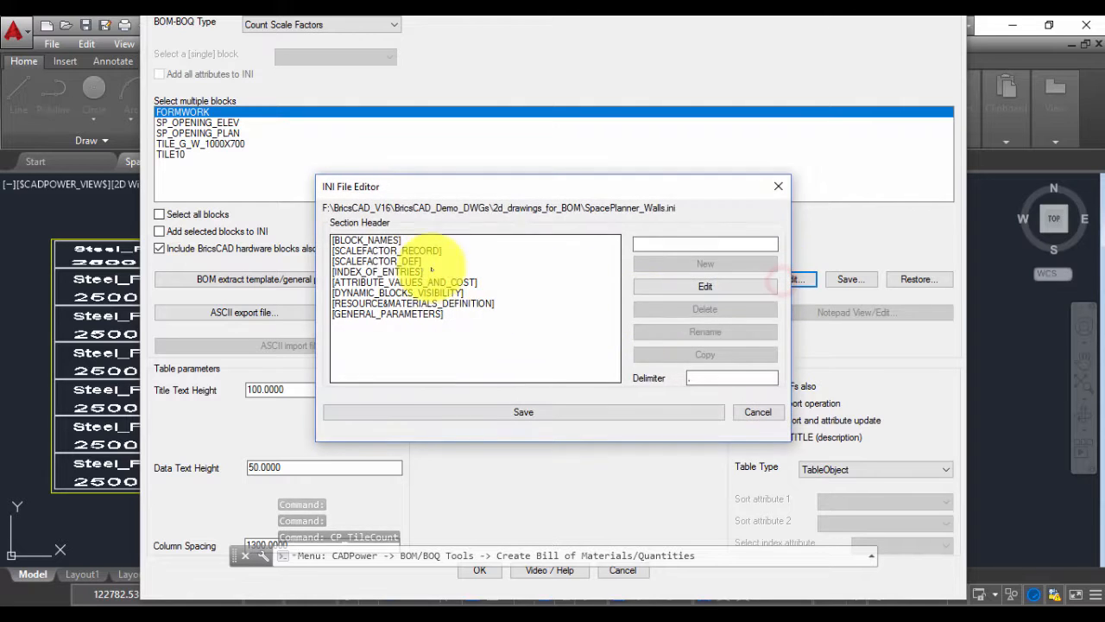
left_click(404, 261)
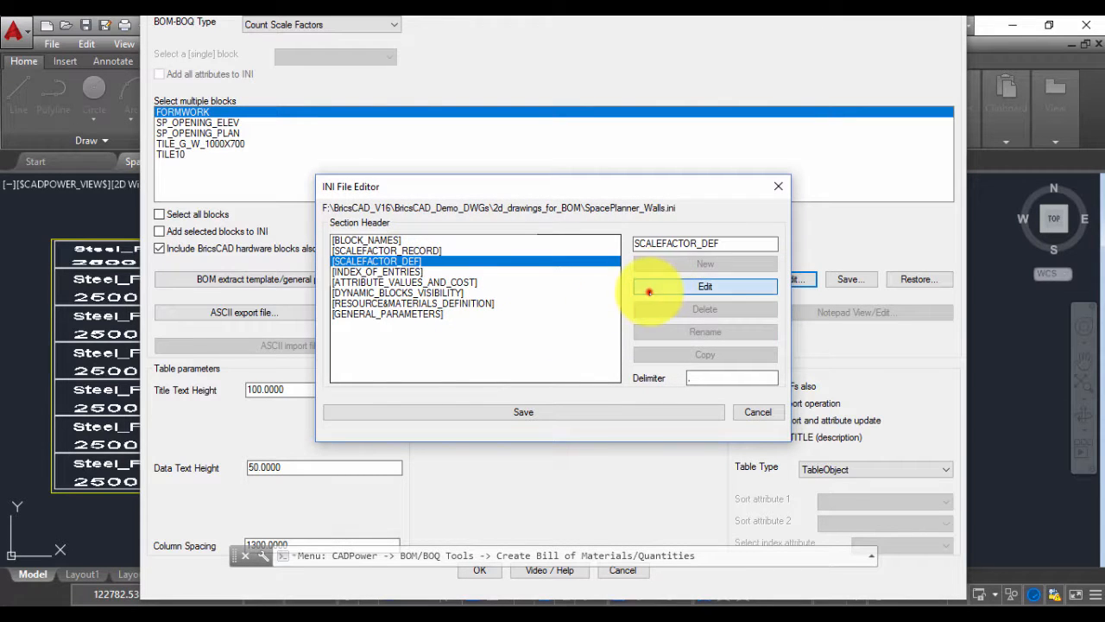
left_click(649, 292)
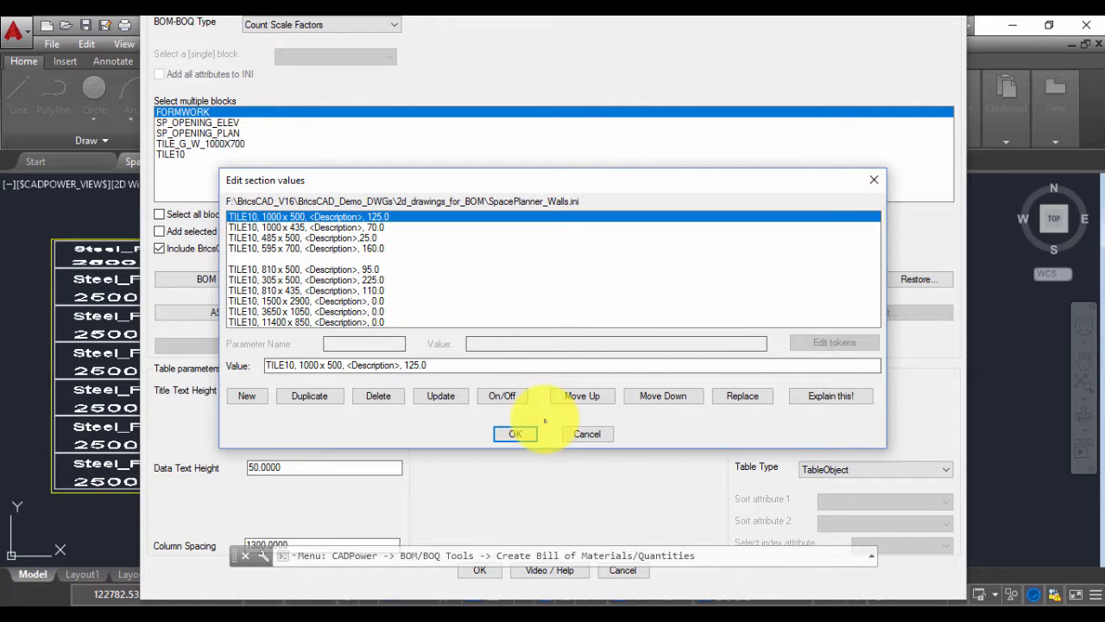
left_click(587, 434)
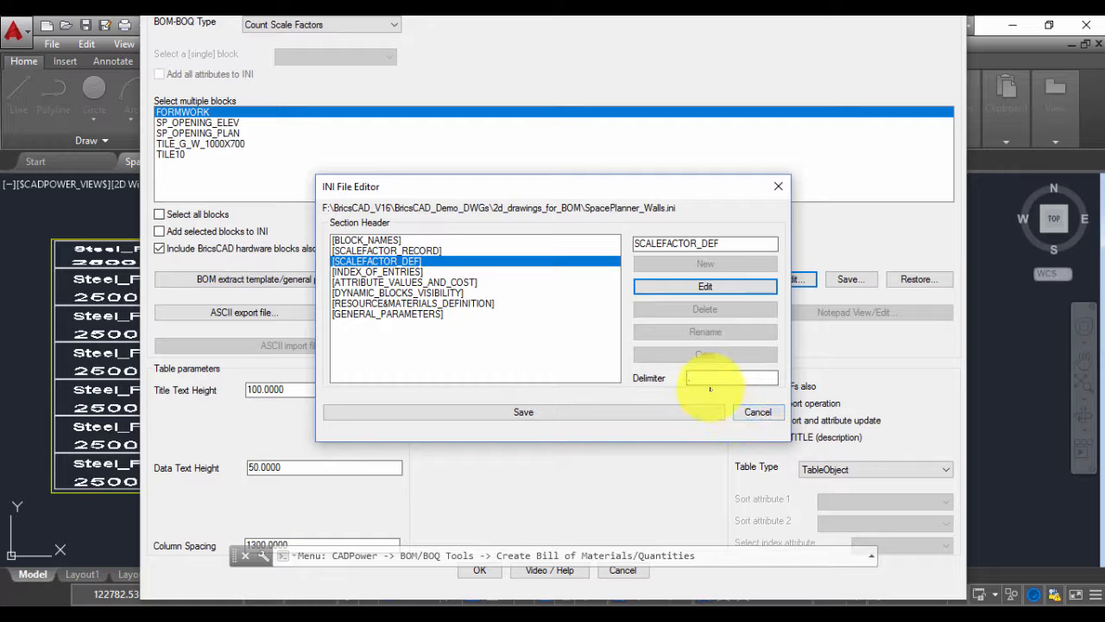
Step: Replace TILE10 with FORMWORK in the first three SCALEFACTOR_DEF entries
left_click(678, 287)
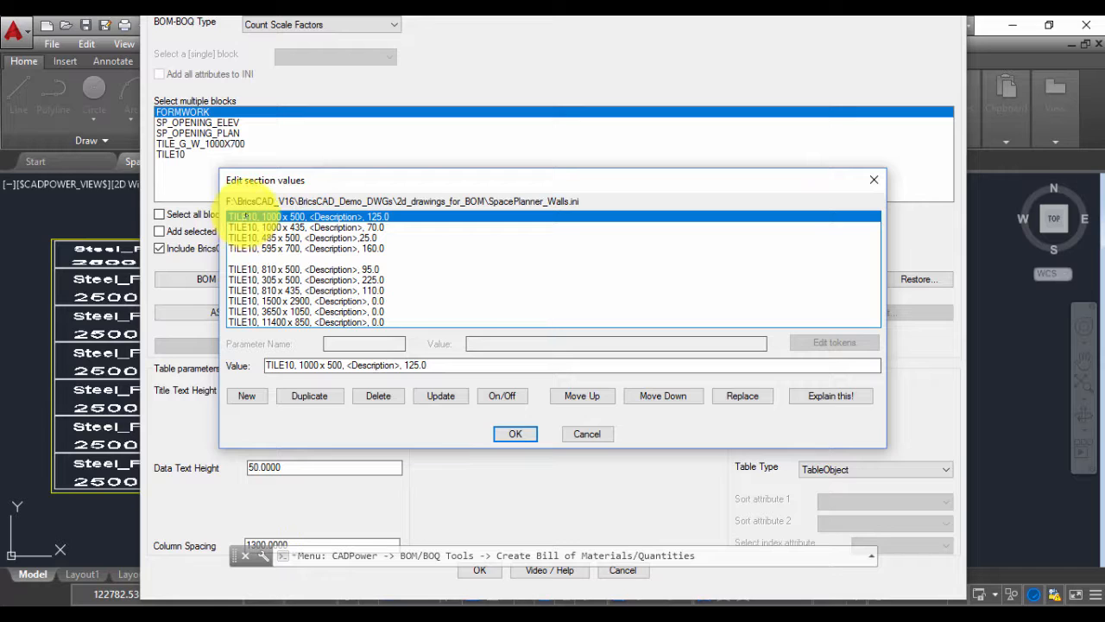
left_click_drag(249, 215, 274, 237)
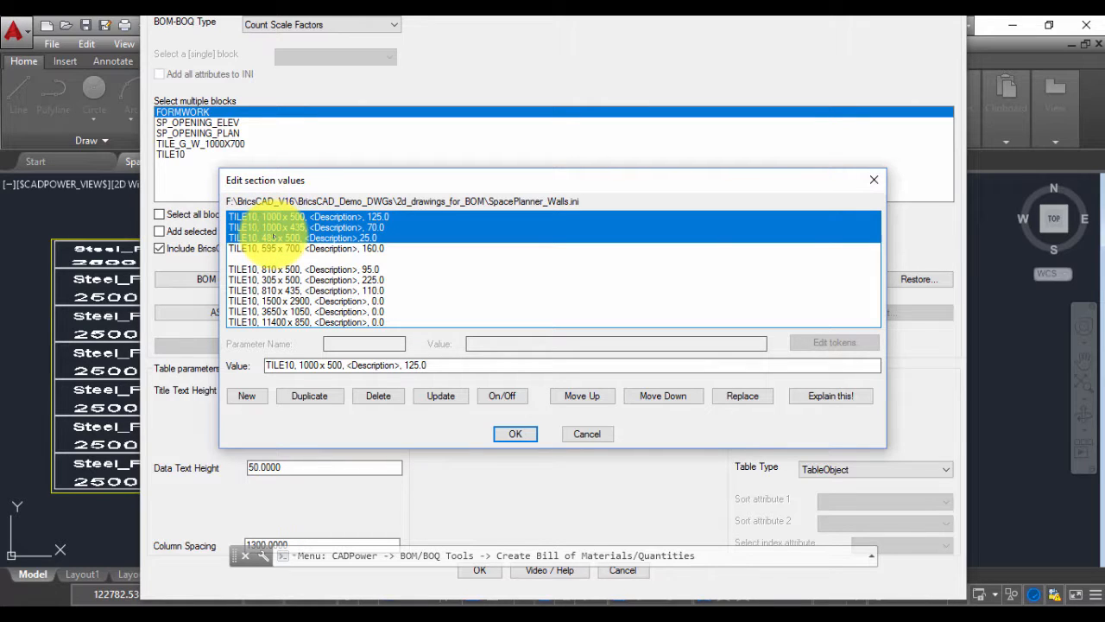
left_click_drag(273, 236, 274, 236)
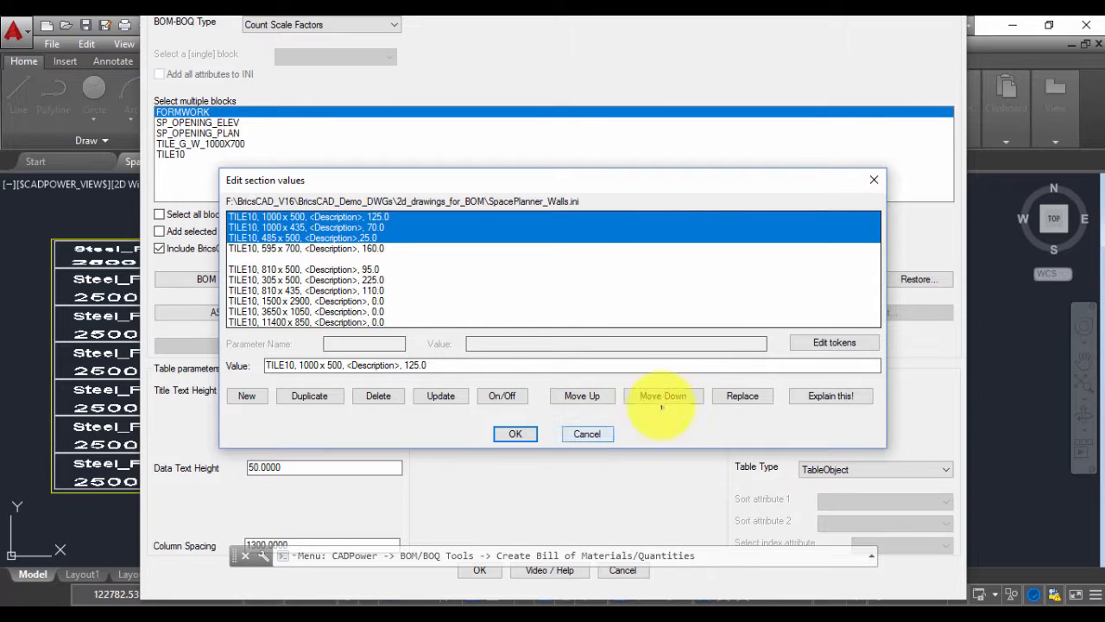
left_click(738, 396)
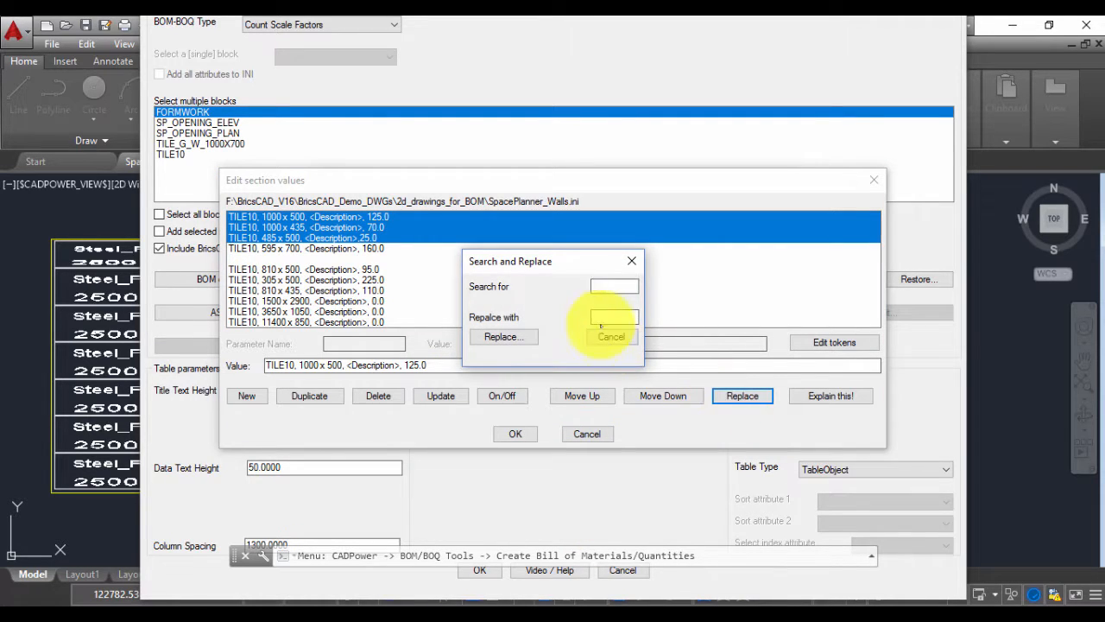
left_click(605, 286)
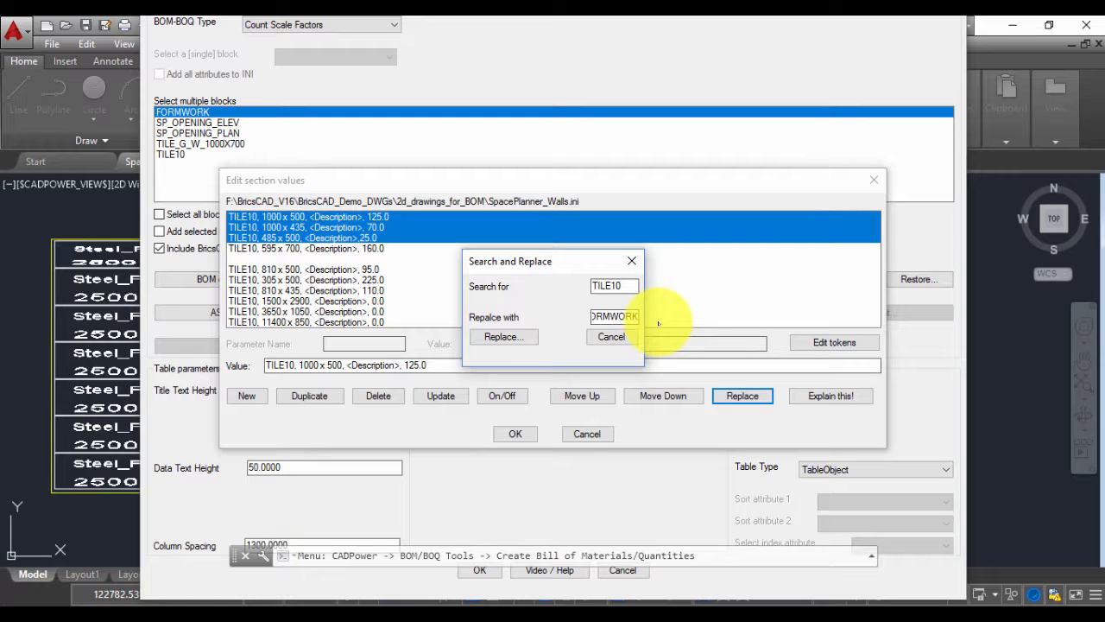
left_click(521, 331)
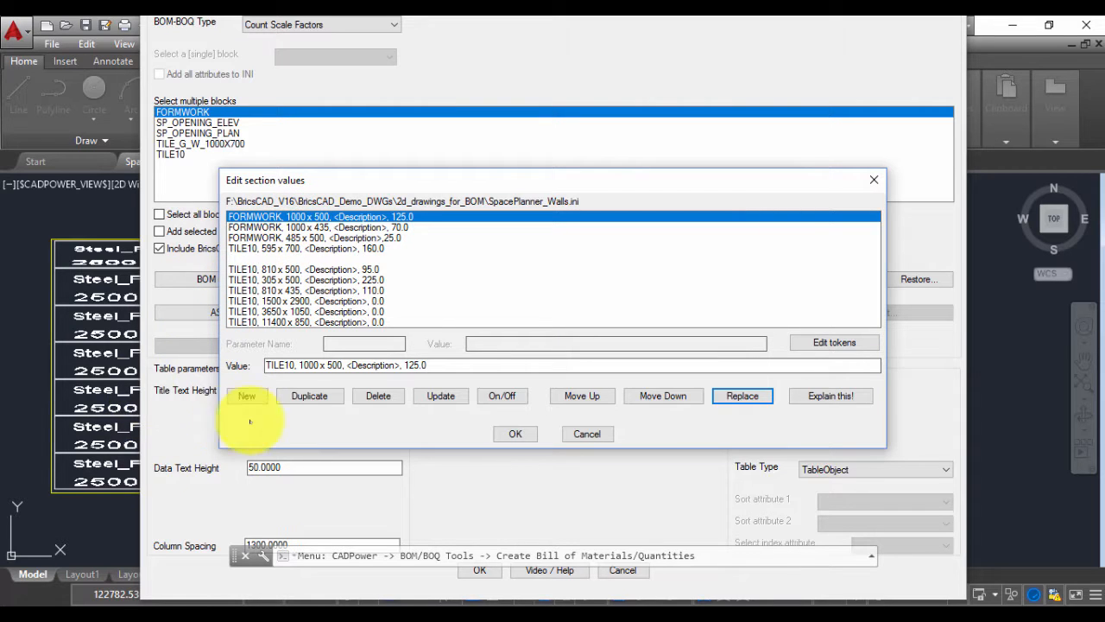
Step: Accept and save the SCALEFACTOR_DEF changes to the INI file, and leave the tile count setup without running it
left_click(512, 435)
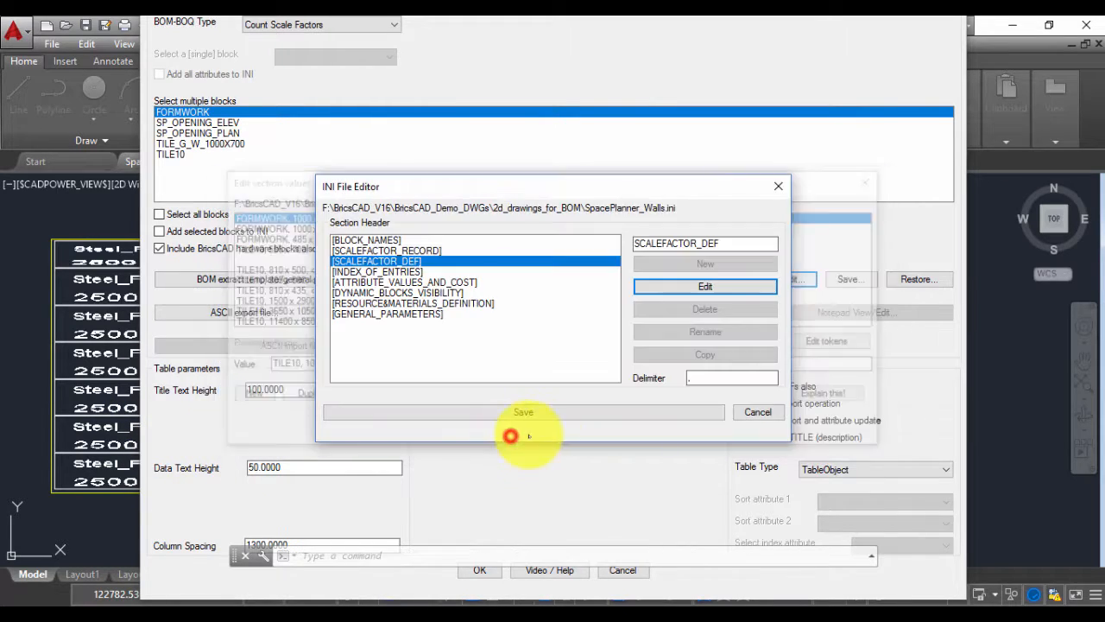
left_click(558, 410)
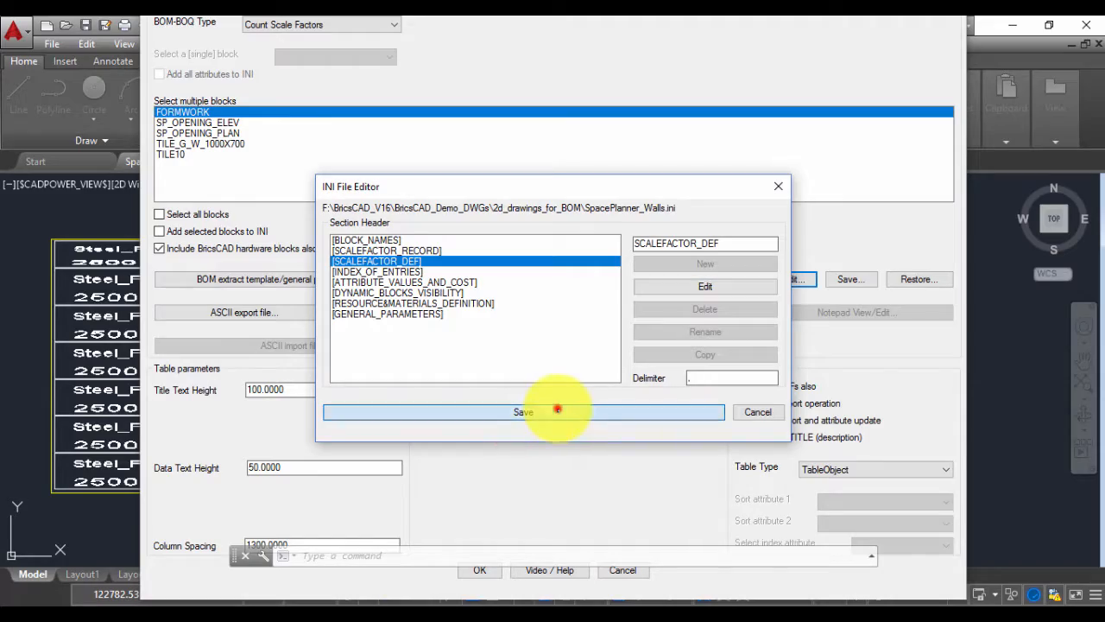
left_click(758, 414)
left_click(622, 570)
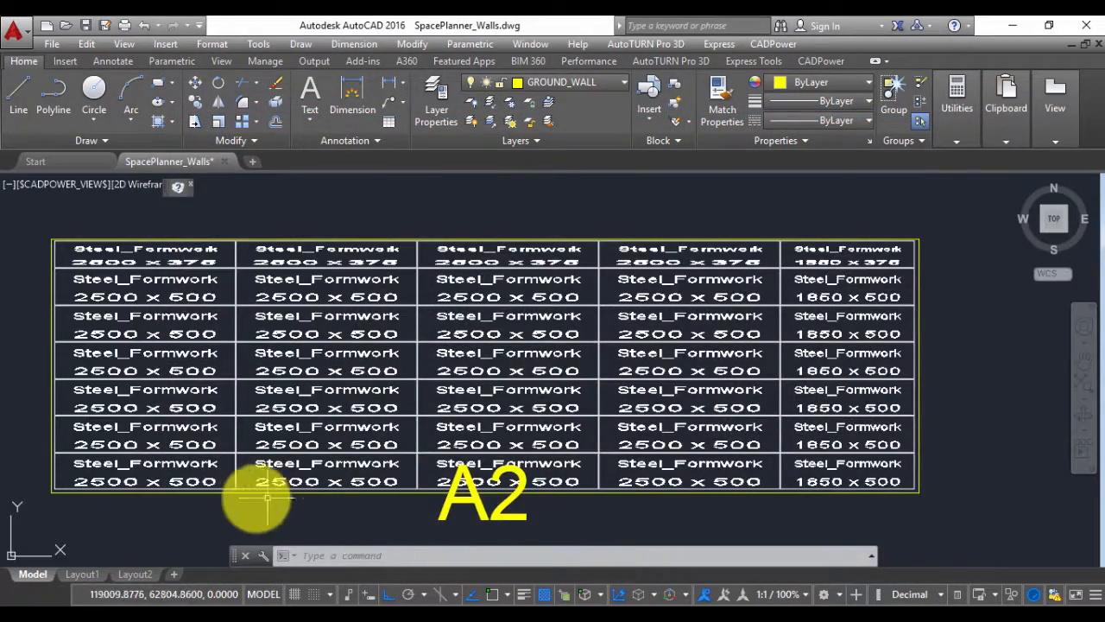
Step: Examine the steel formwork panels of wall A2 from the bottom row up to the trimmed top row and end column
scroll(184, 501, "up", 4)
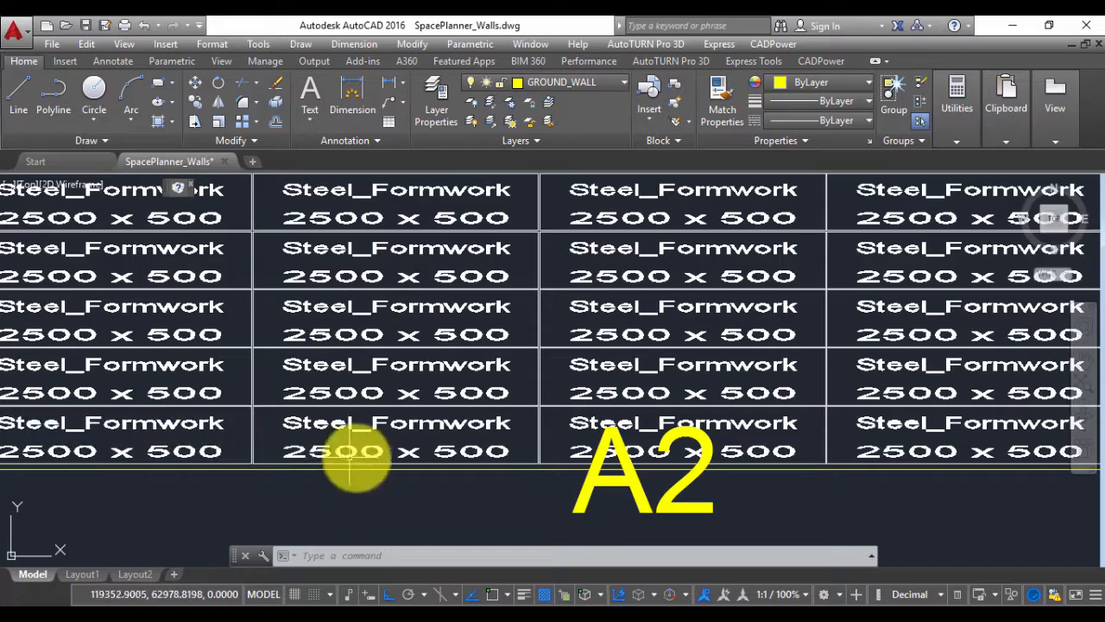
middle_click_drag(440, 483, 264, 404)
middle_click_drag(817, 392, 554, 386)
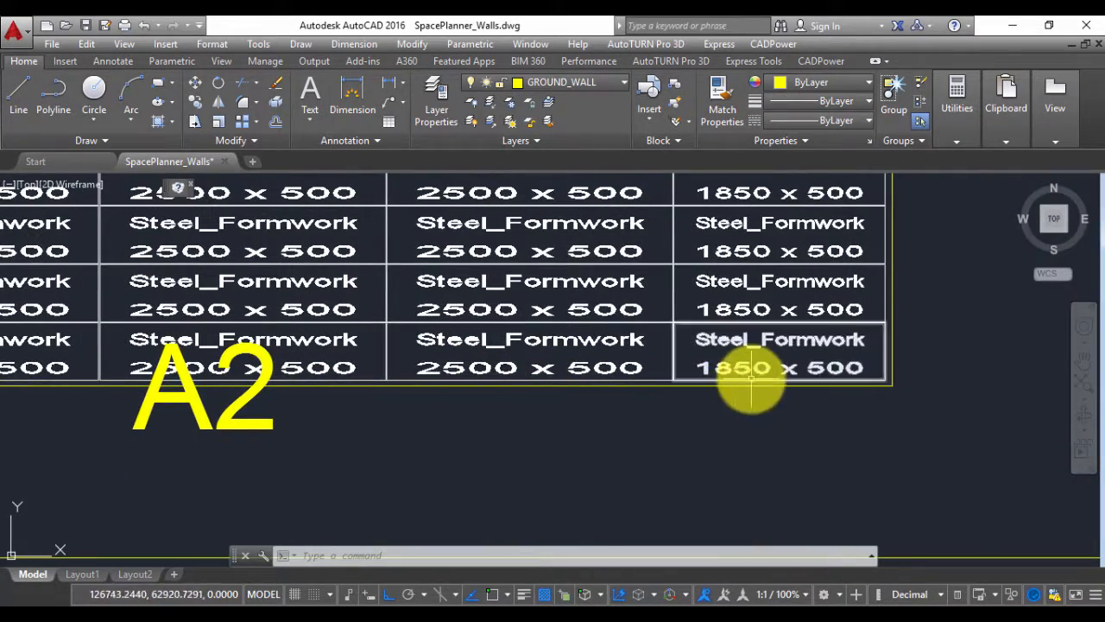
middle_click_drag(754, 393, 753, 439)
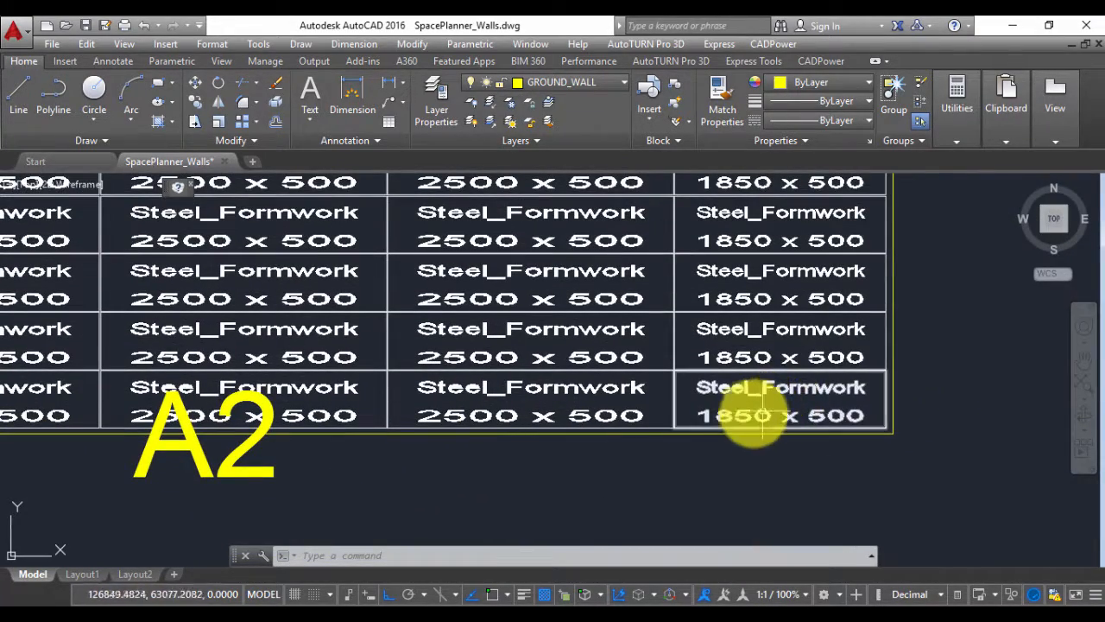
middle_click_drag(814, 365, 846, 406)
scroll(849, 406, "up", 2)
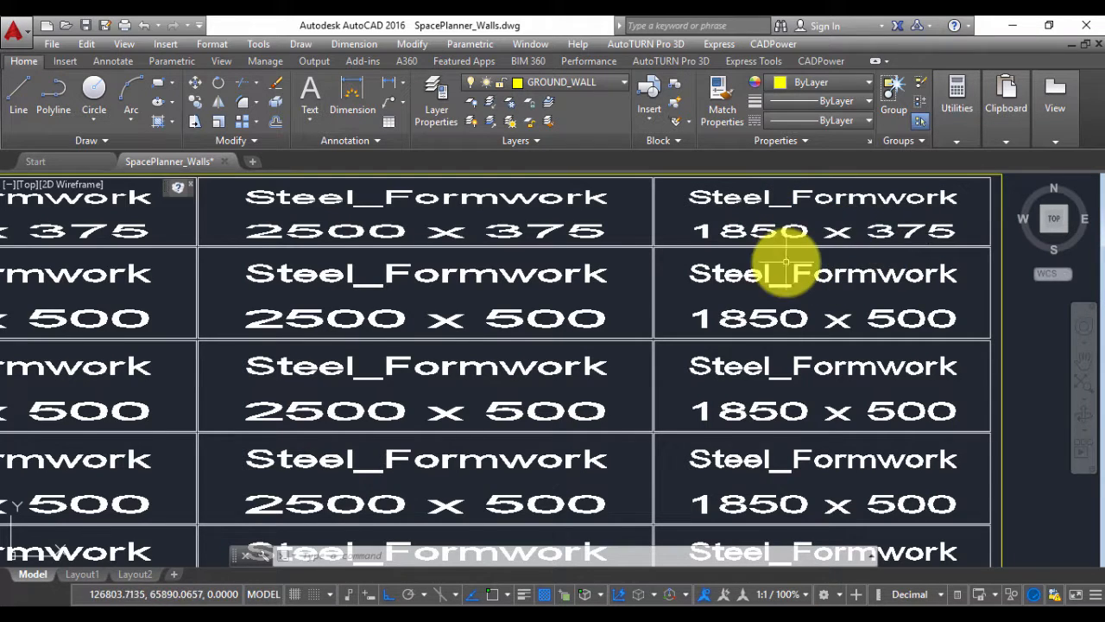
scroll(786, 263, "down", 3)
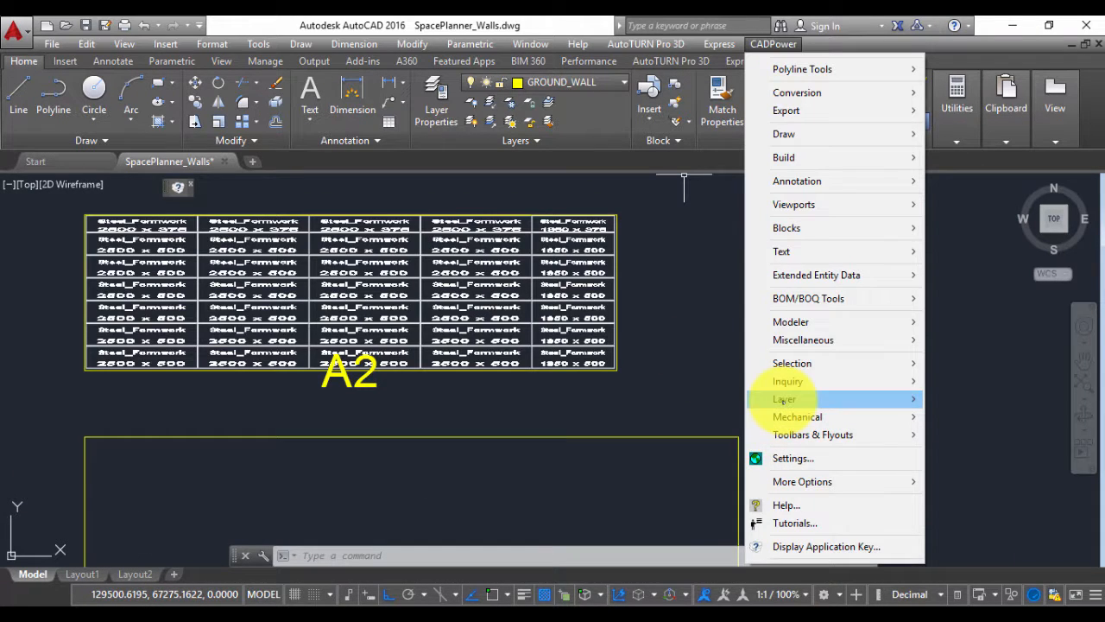
Step: Count the FORMWORK panels of wall A2 and place the size table beside the wall at scale factor 20, adding unpriced sizes to the INI file
mouse_move(787, 399)
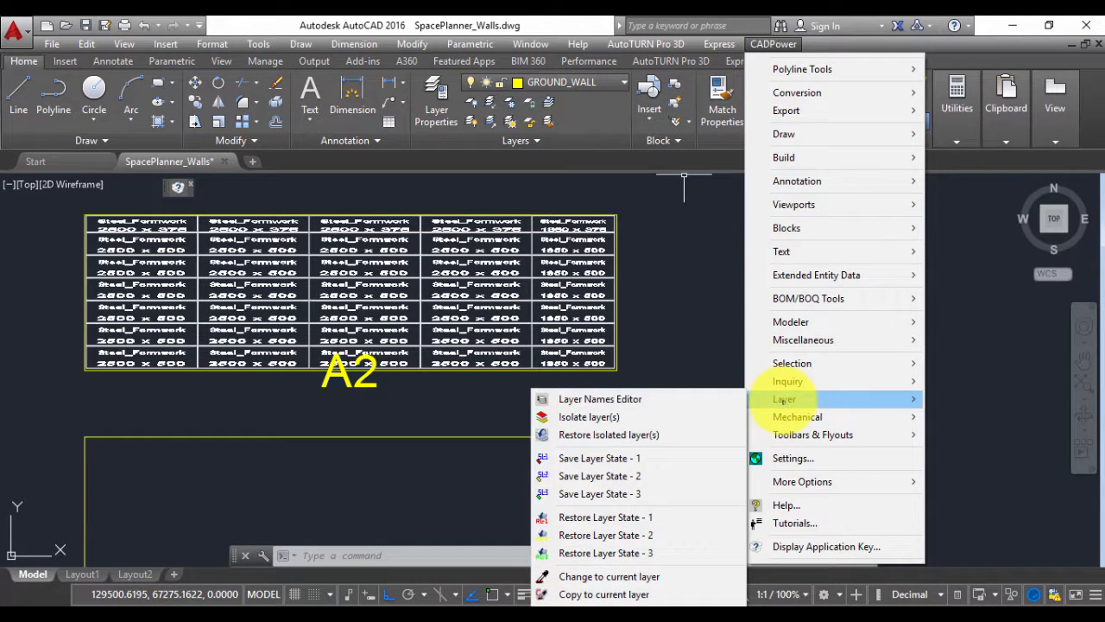
left_click(803, 298)
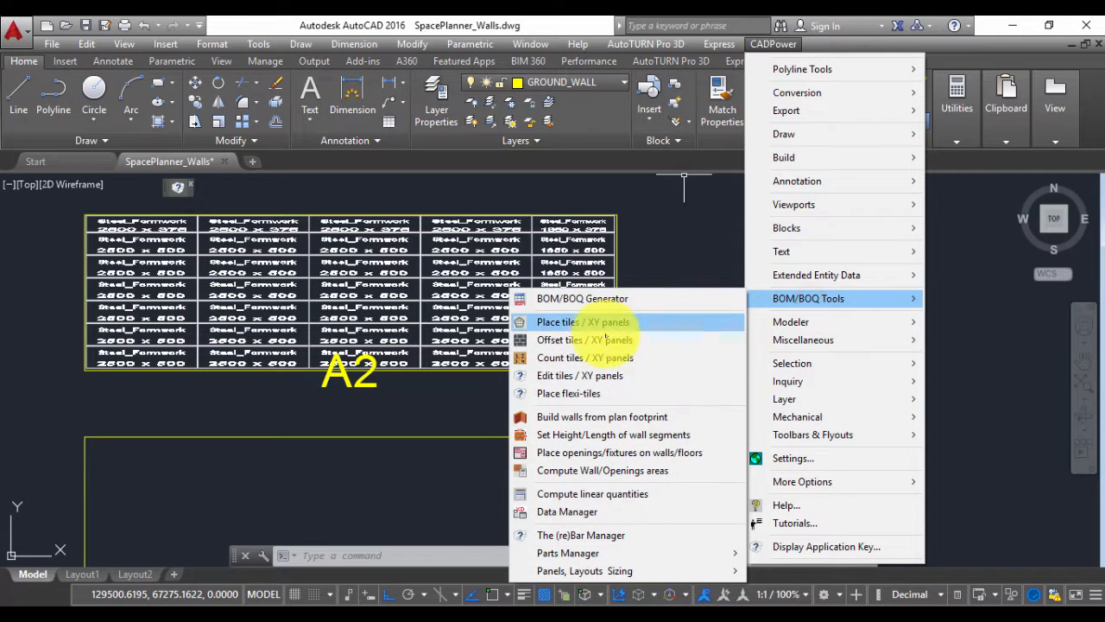
left_click(553, 358)
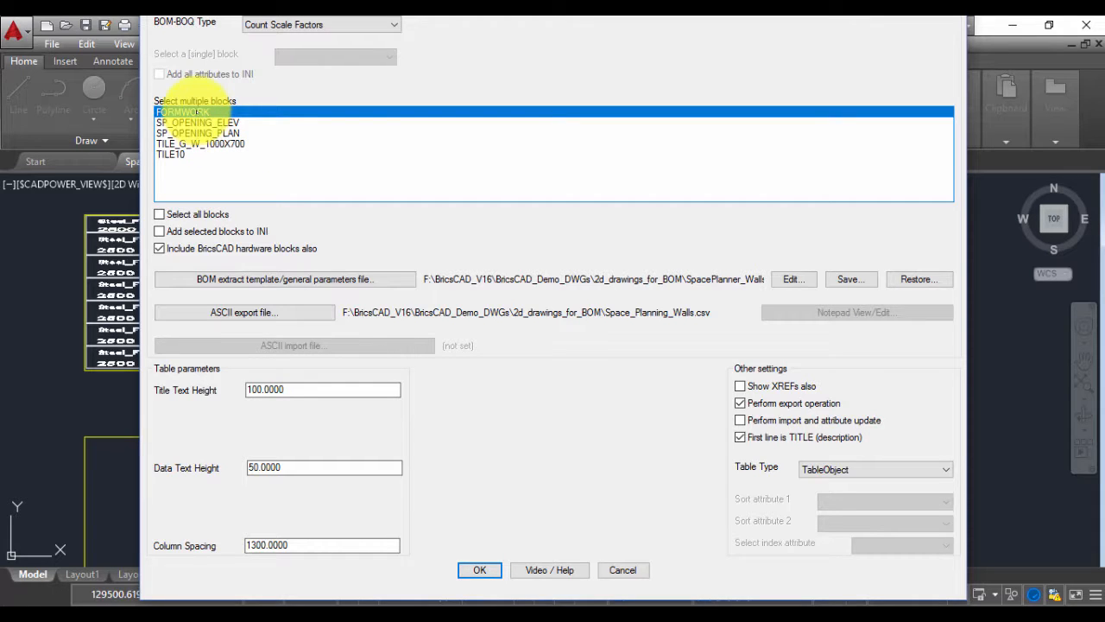
left_click(490, 565)
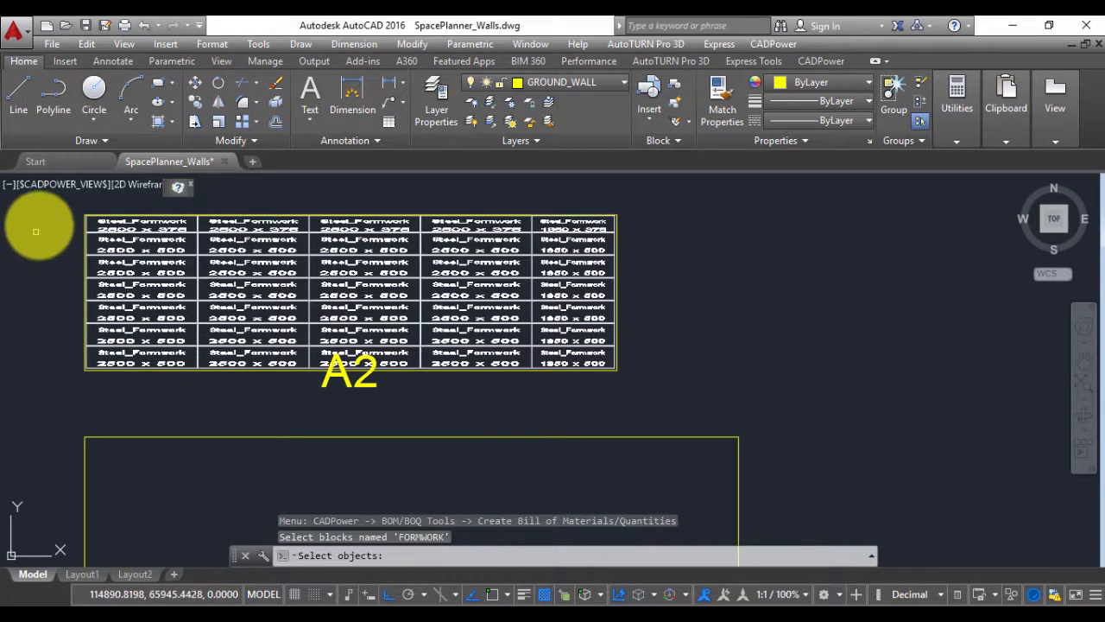
left_click(36, 231)
left_click(658, 390)
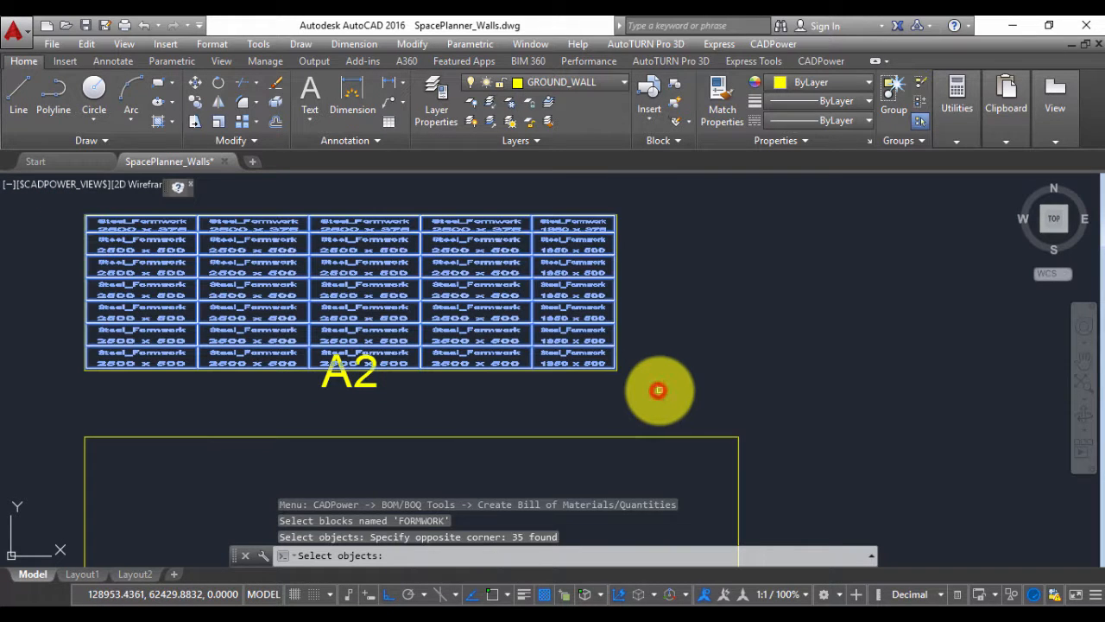
key("Return")
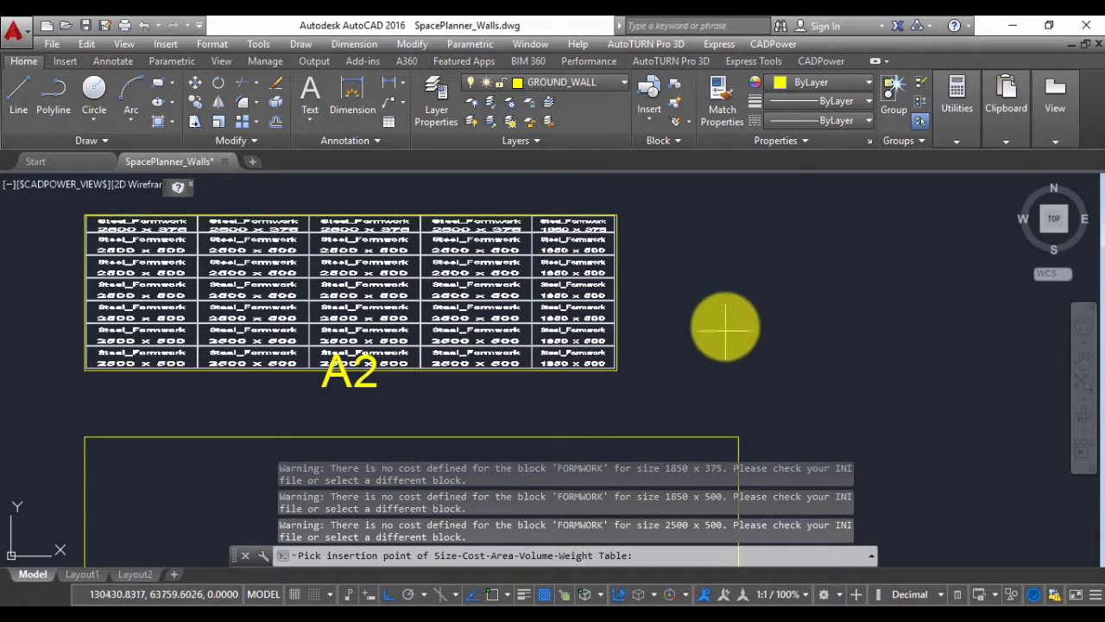
left_click(811, 242)
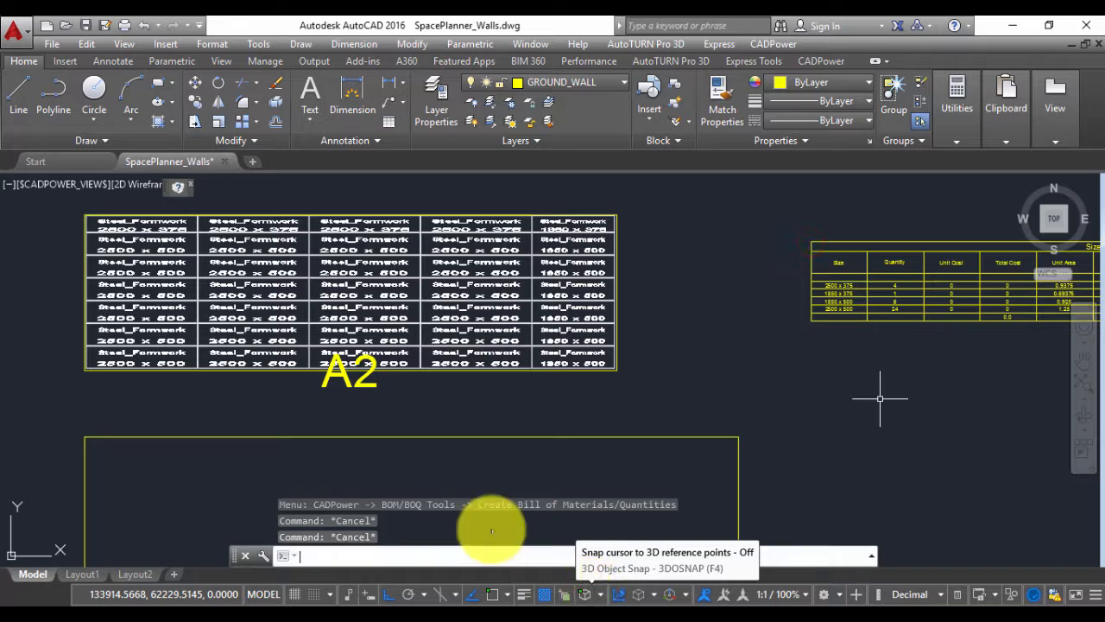
Step: Review the command history entries for the FORMWORK sizes added to the INI file
key("F2")
left_click_drag(275, 441, 609, 477)
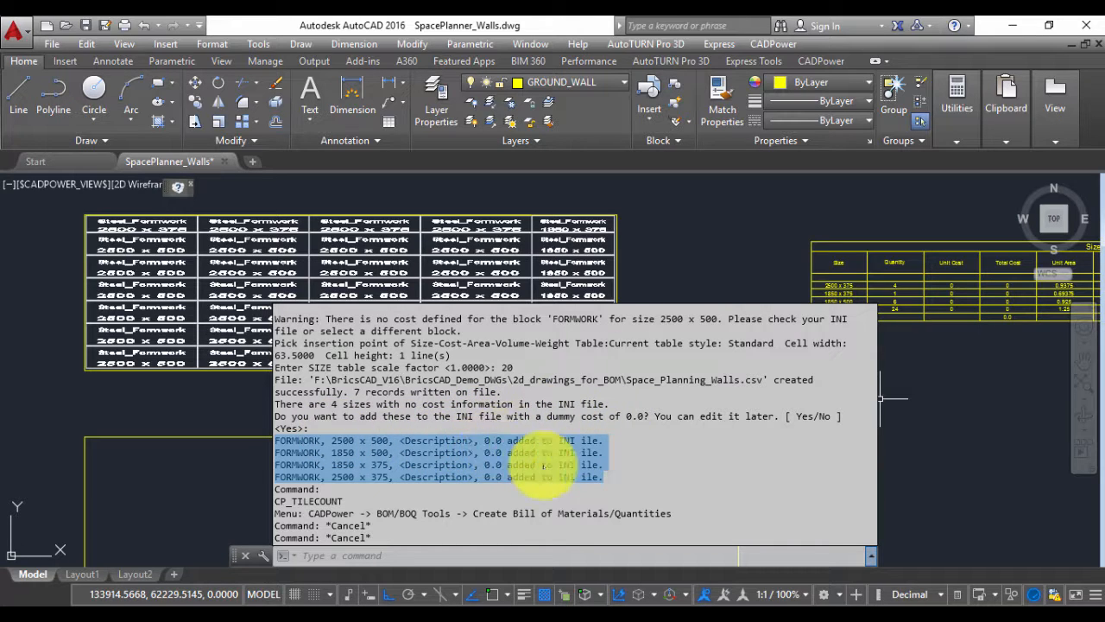
Step: Shrink the Size-Cost-Area-Volume-Weight table by uniformly stretching its width and height from the lower outer corner
middle_click_drag(698, 328, 440, 337)
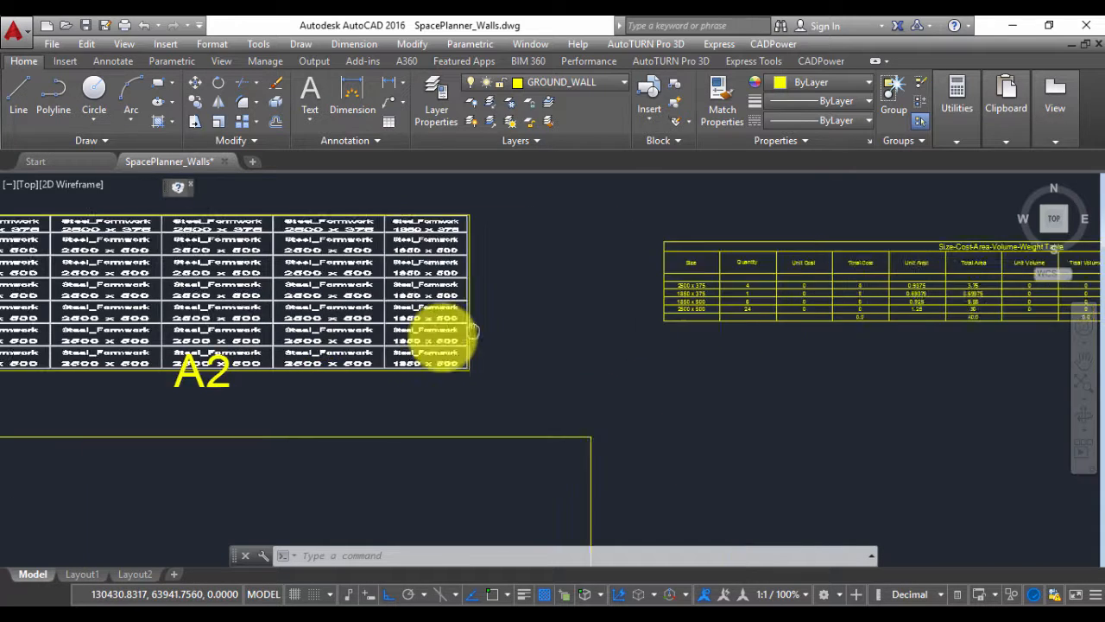
middle_click_drag(768, 353, 493, 352)
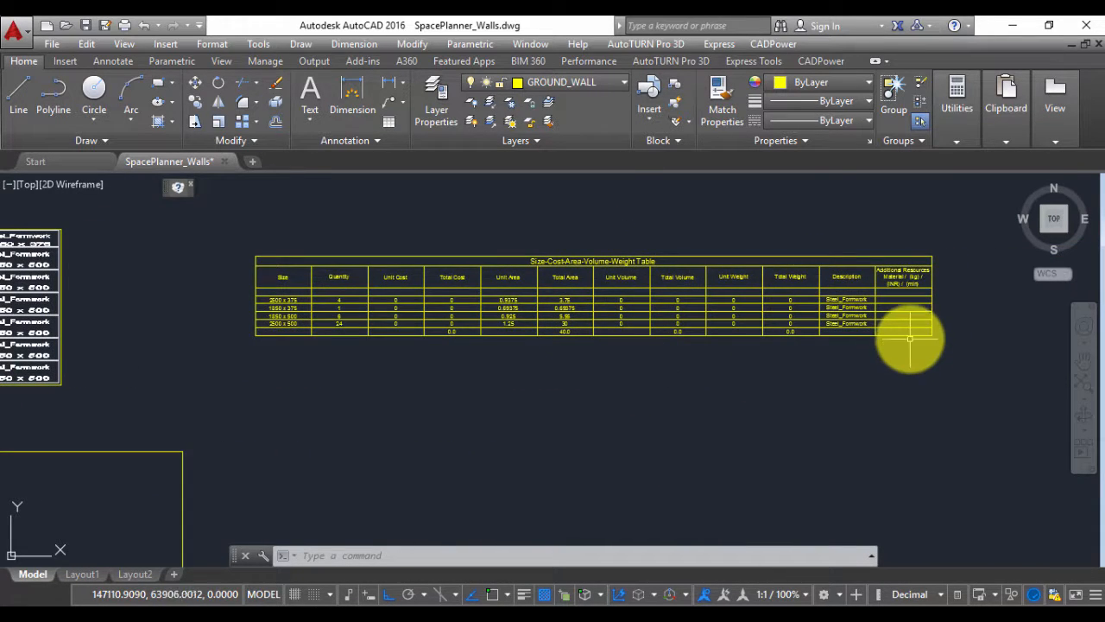
left_click(910, 338)
left_click(933, 338)
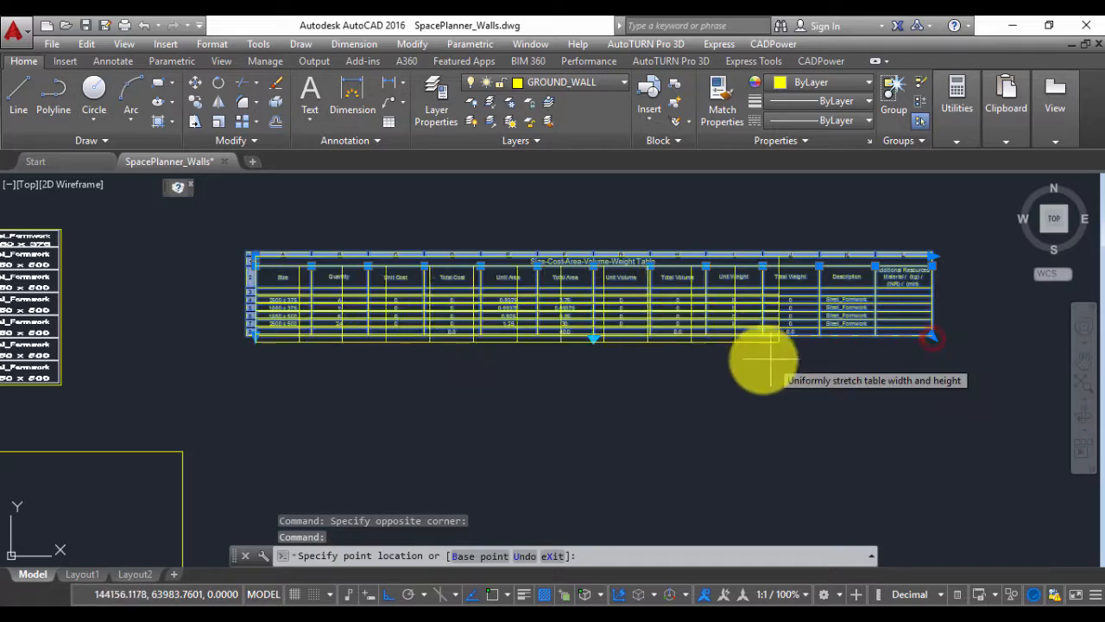
left_click(678, 343)
key("Escape")
key("Escape")
Step: Examine the size, quantity, cost, area, volume, weight, description and additional resources columns of the FORMWORK table
scroll(415, 394, "up", 4)
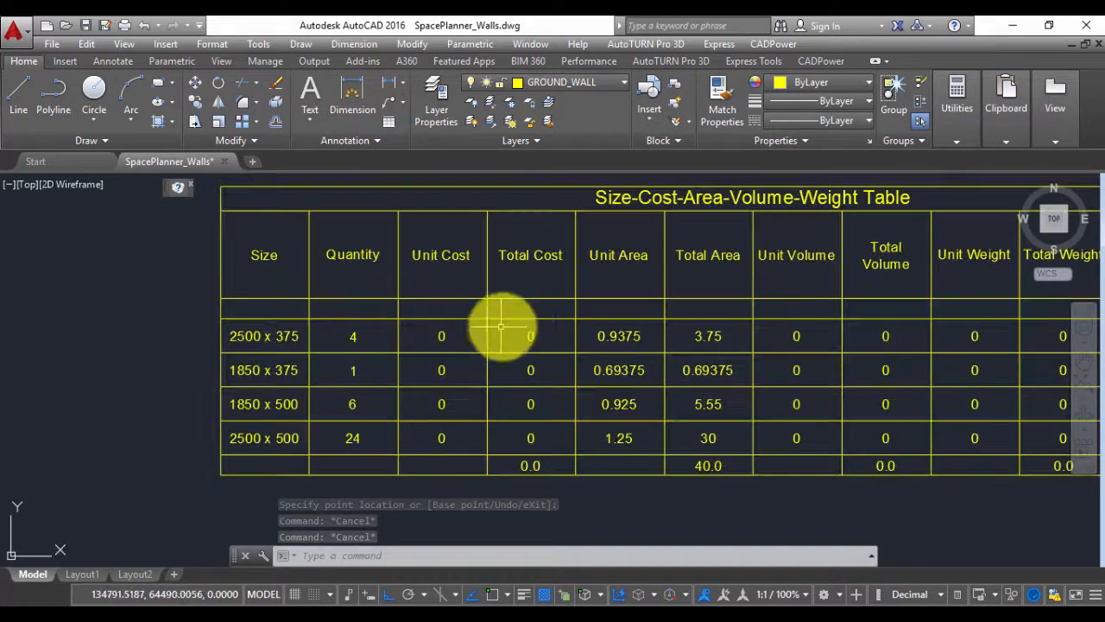
middle_click_drag(751, 335, 680, 335)
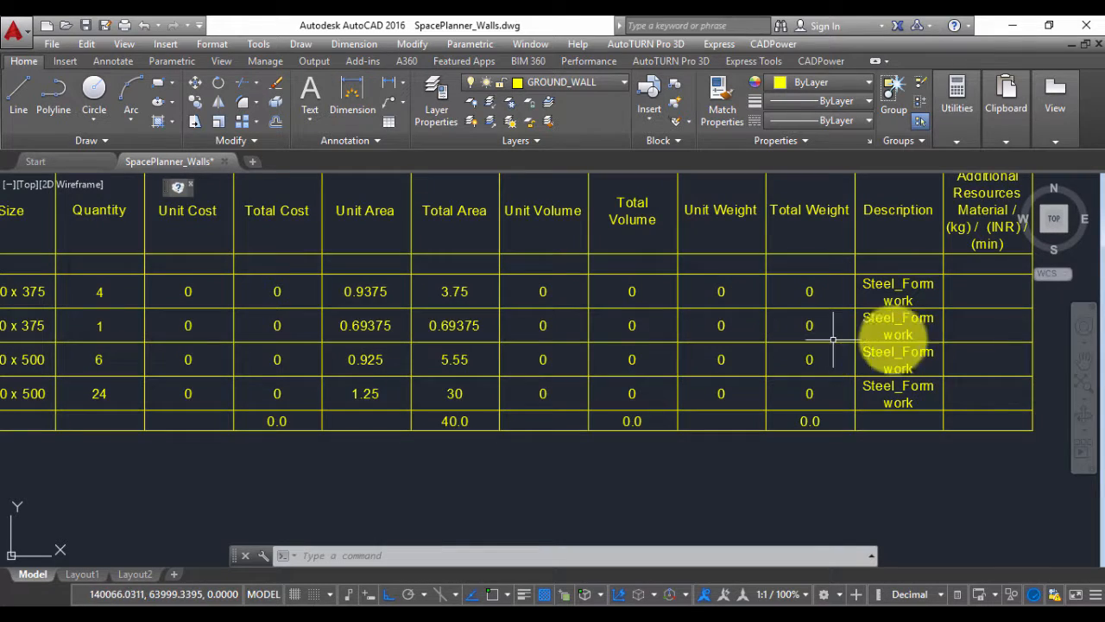
middle_click_drag(850, 328, 825, 380)
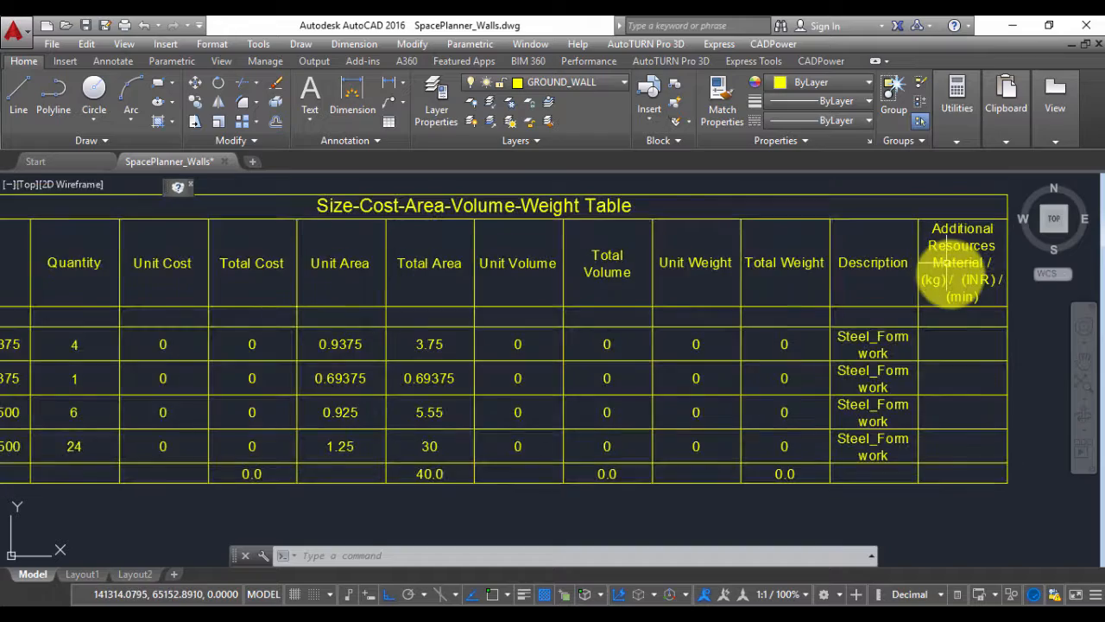
left_click(960, 307)
key("Escape")
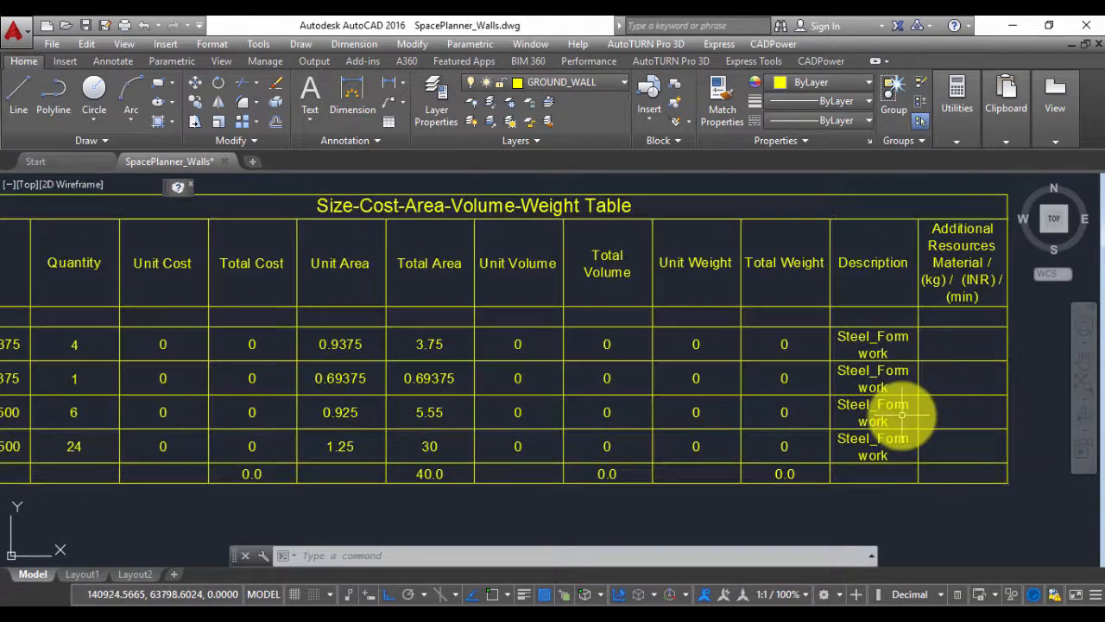
middle_click_drag(918, 432, 961, 352)
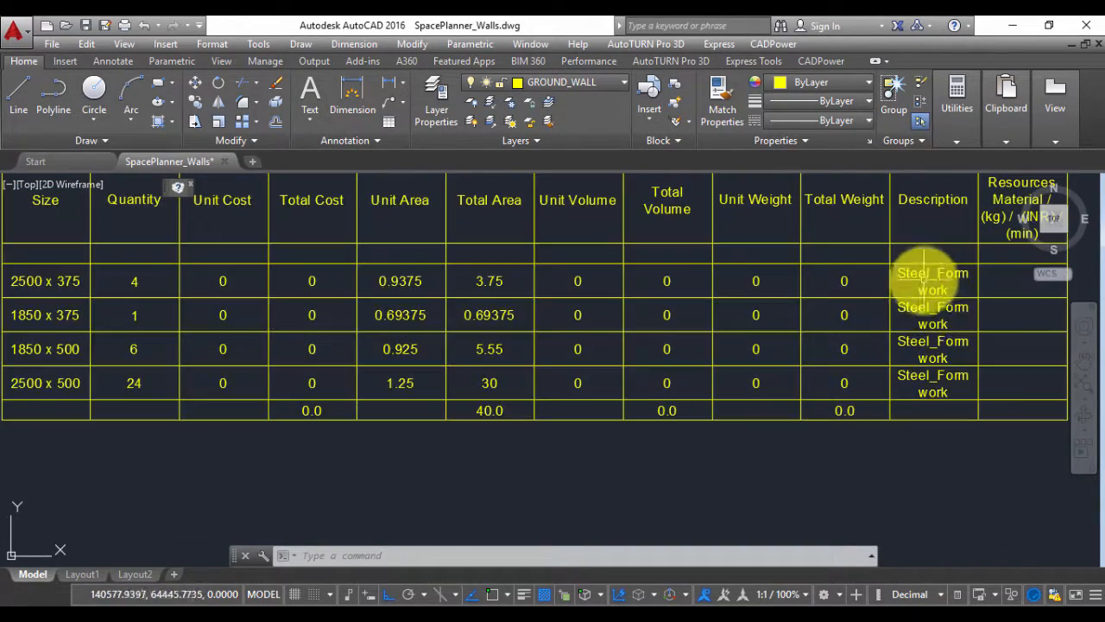
middle_click_drag(691, 265, 857, 255)
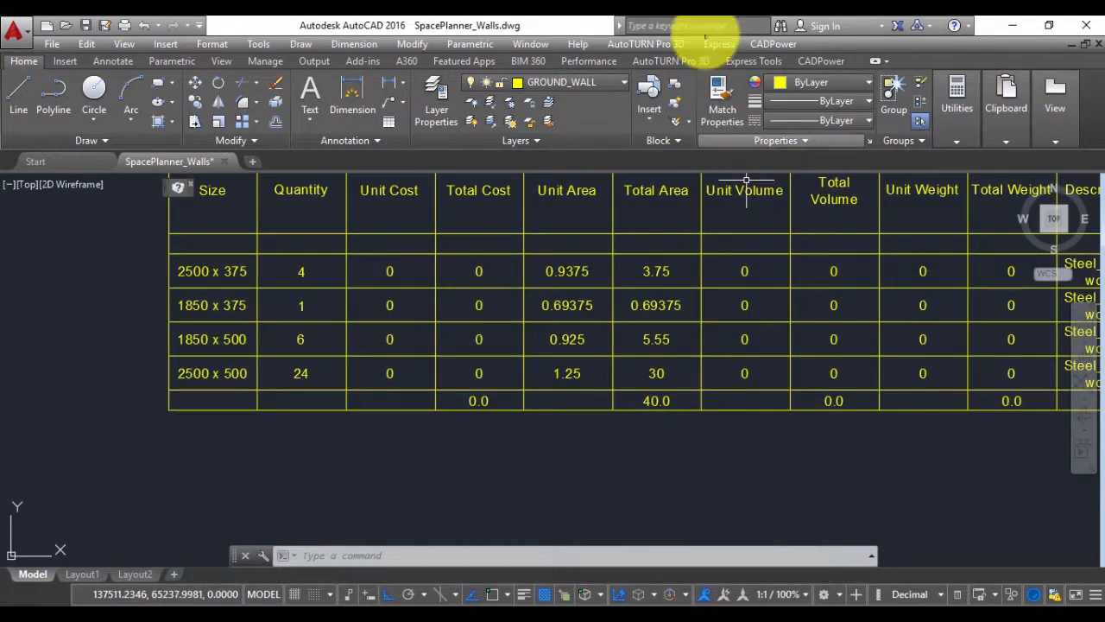
Step: In the tile count template's SCALEFACTOR_DEF section, set FORMWORK 2500 x 500 to Standard, 1500.0 and 1850 x 500 to Custom 1, 1200.0
left_click(769, 43)
mouse_move(796, 298)
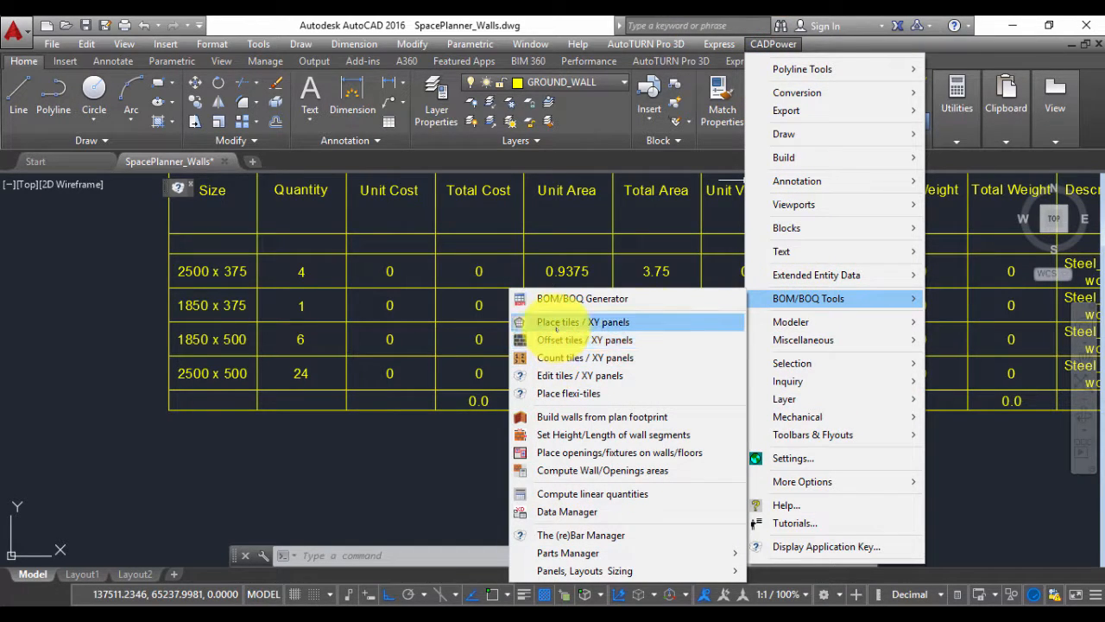
left_click(557, 358)
left_click(788, 279)
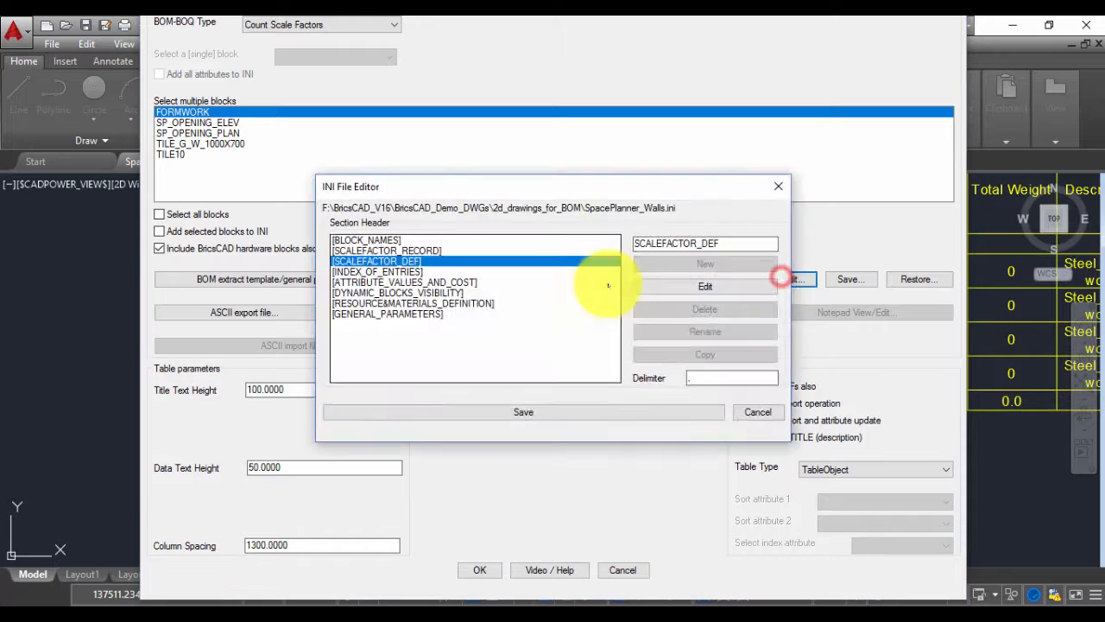
double_click(432, 278)
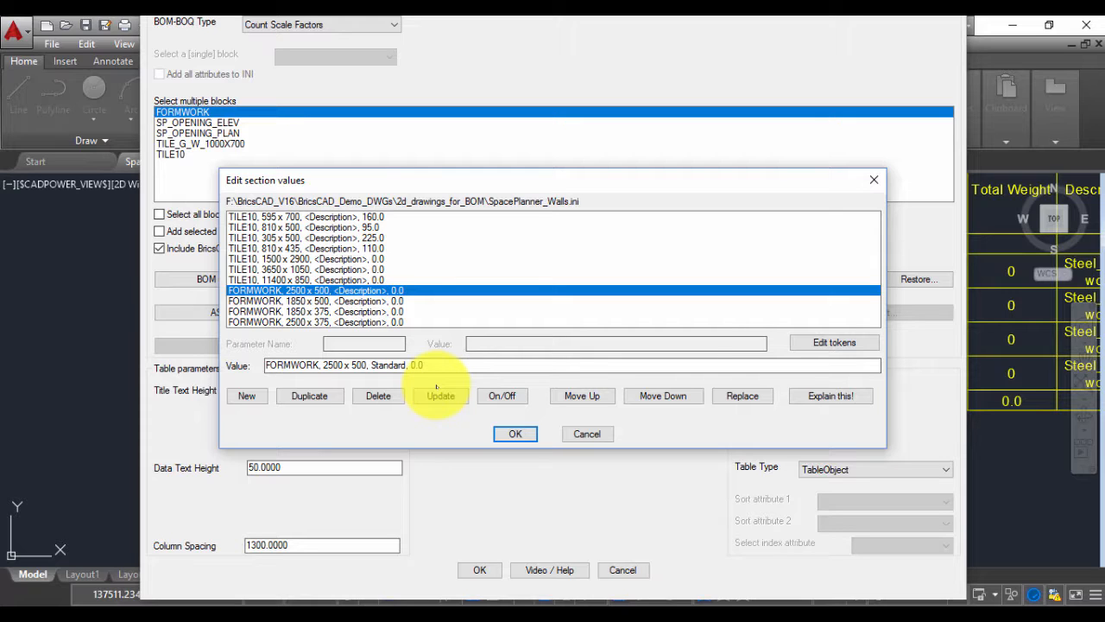
type(".")
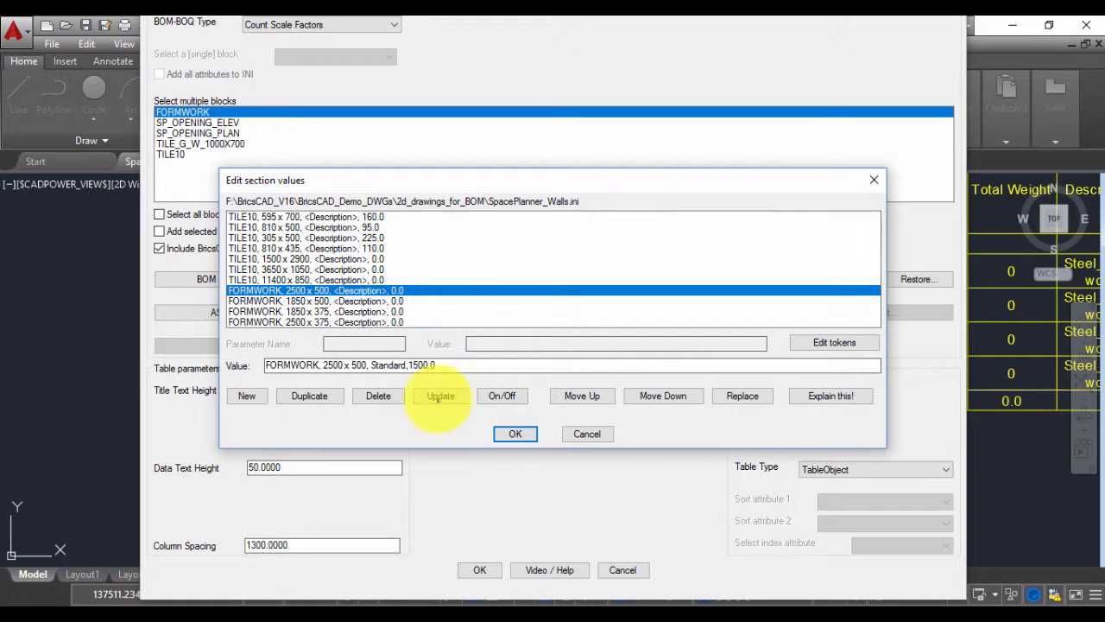
left_click(306, 301)
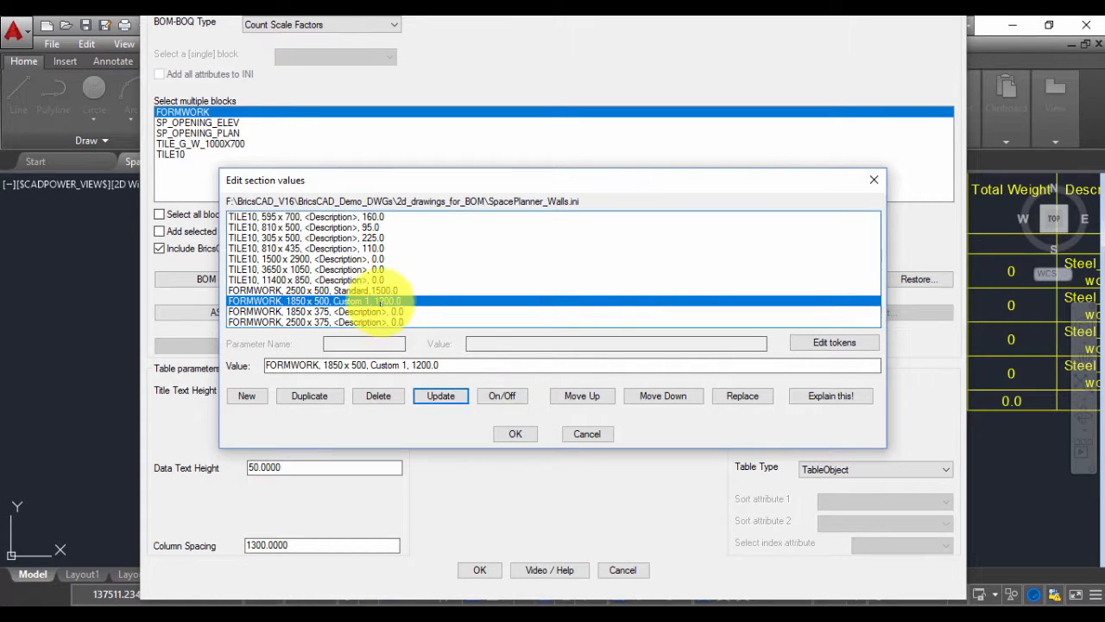
Step: Set the FORMWORK 1850 x 375 entry to Custom 2, 2000.0 and the 2500 x 375 entry to Custom 3, 1450.0
left_click(315, 311)
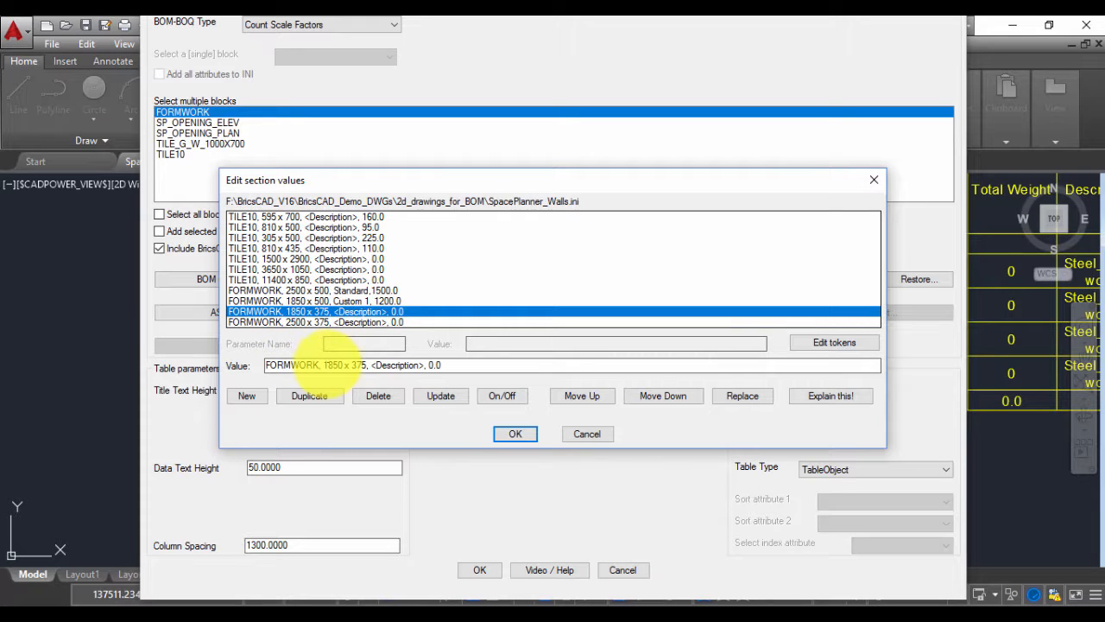
left_click(373, 366)
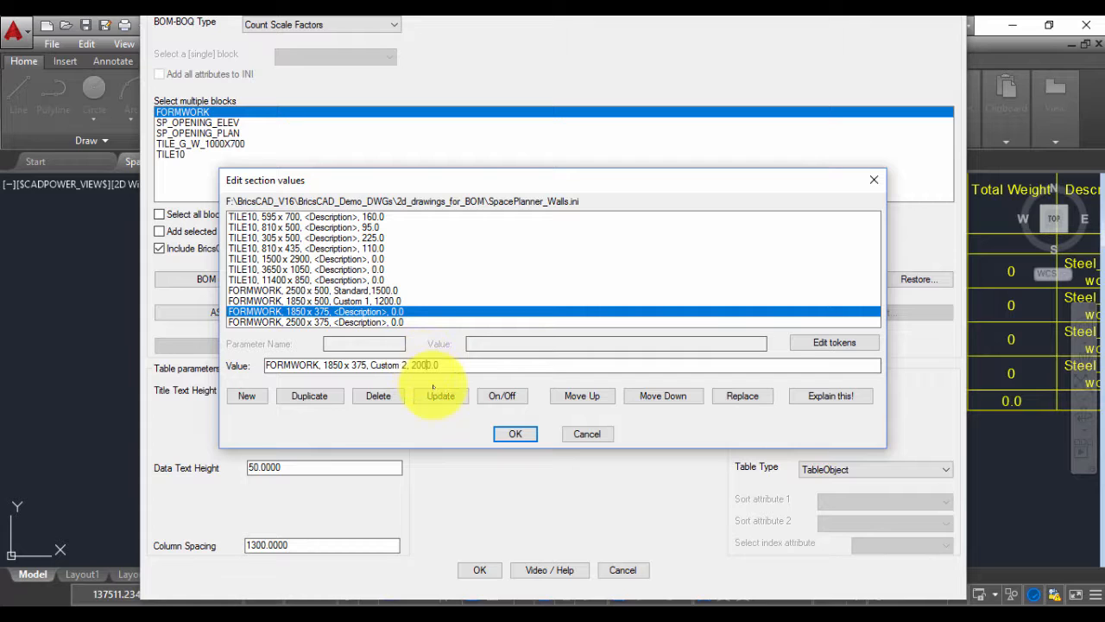
left_click(351, 322)
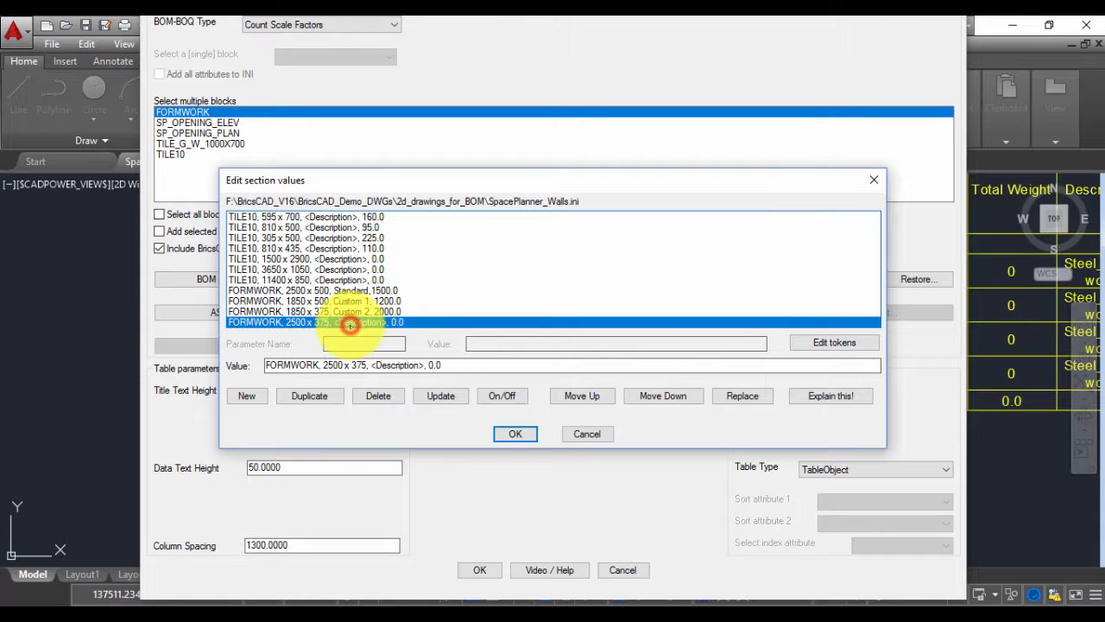
left_click(370, 366)
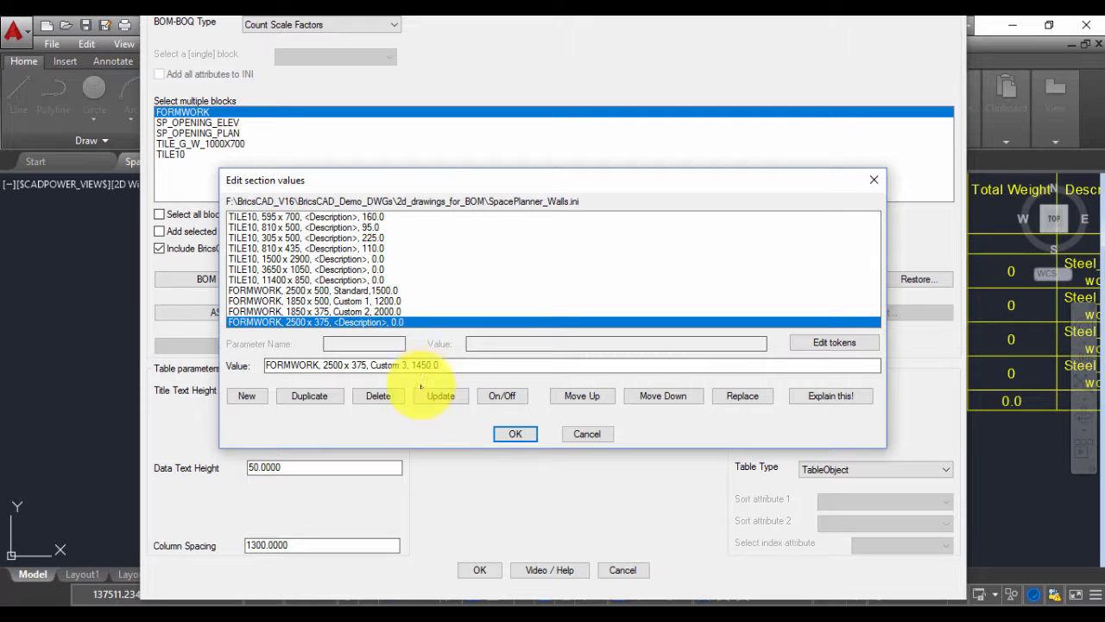
Step: Accept the edited SCALEFACTOR_DEF values and save them to the SpacePlanner_Walls.ini template
left_click(502, 440)
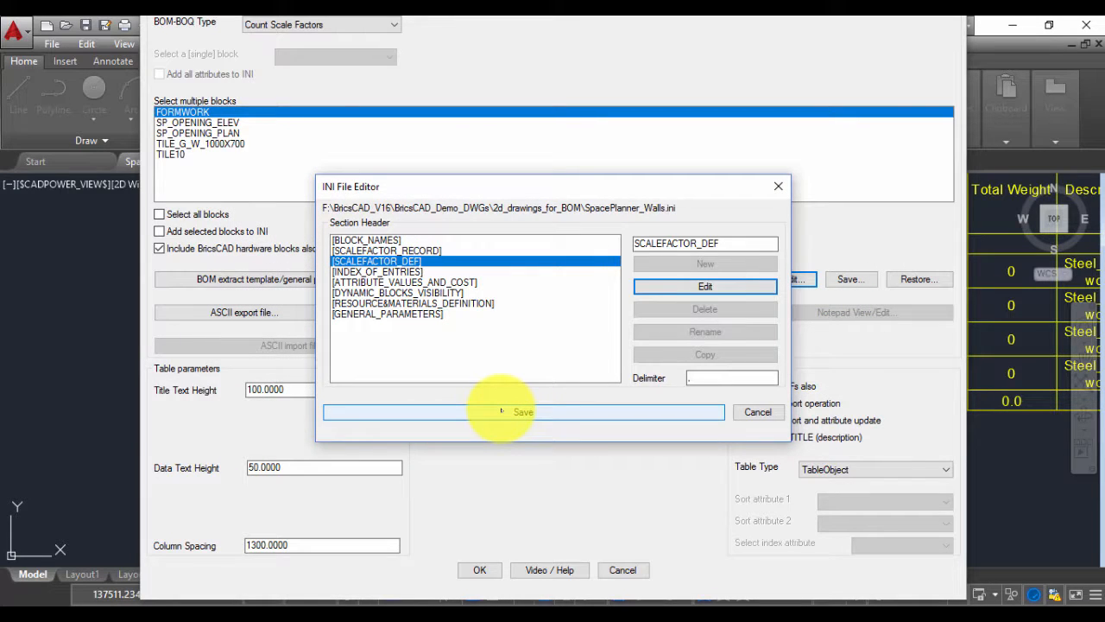
left_click(500, 410)
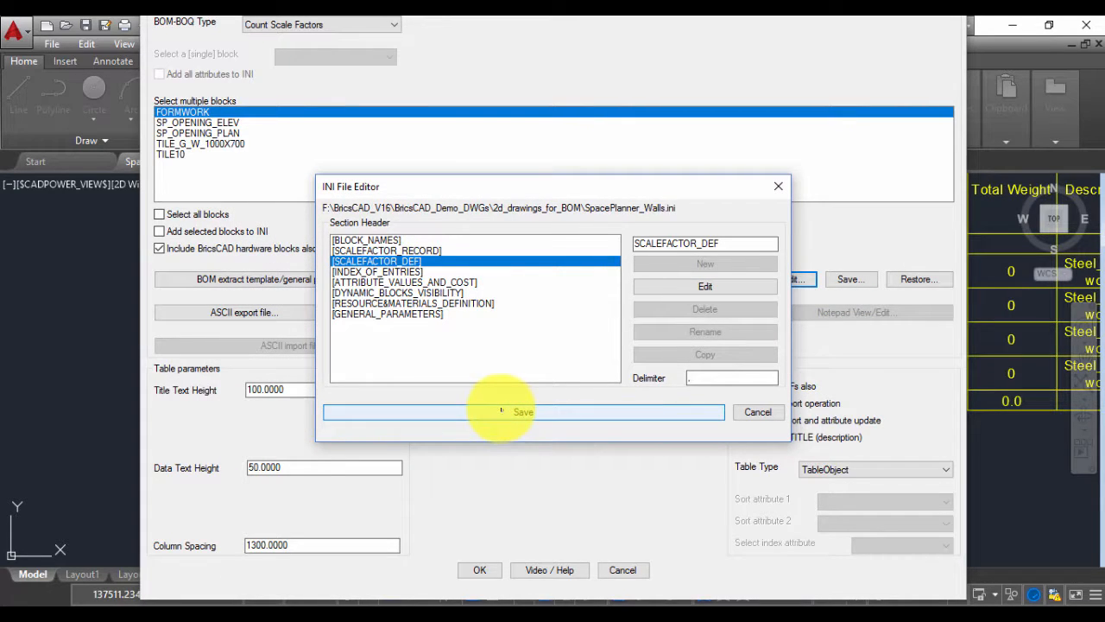
left_click(650, 408)
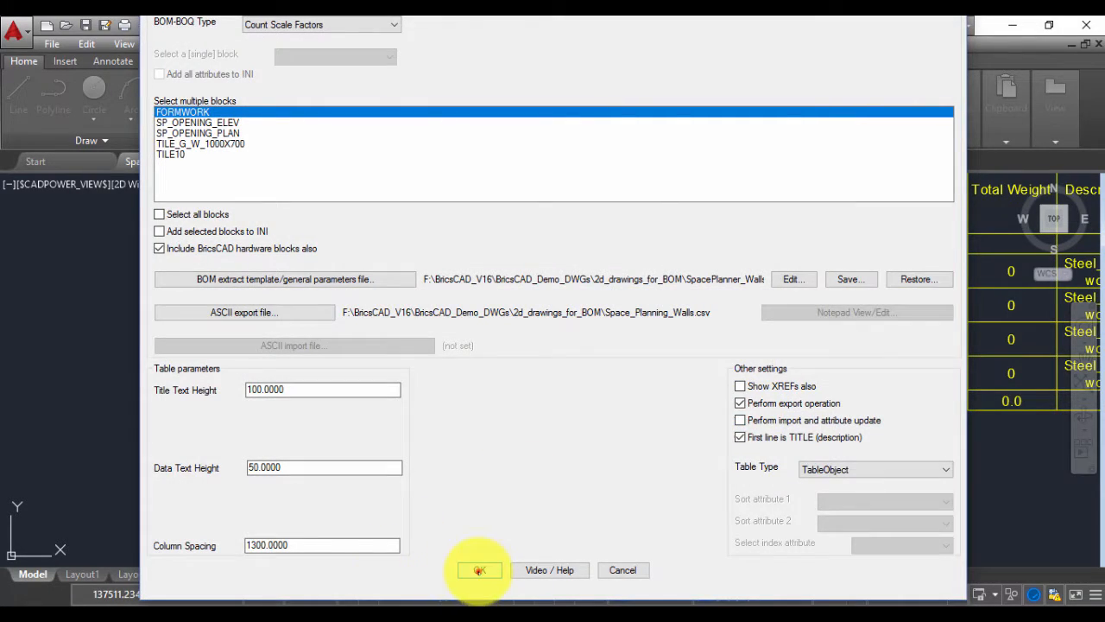
Step: Rerun the FORMWORK scale factor count on the selected objects, delete the existing table and place a new Size-Cost-Area-Volume-Weight Table in the empty area
left_click(480, 570)
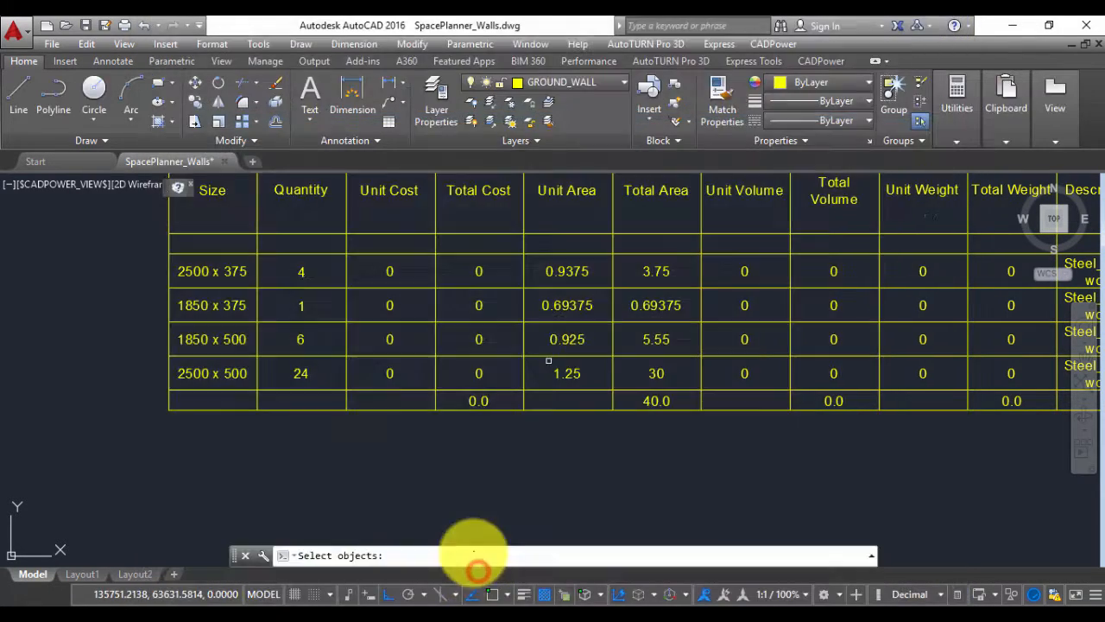
left_click(223, 416)
left_click(494, 337)
key("Return")
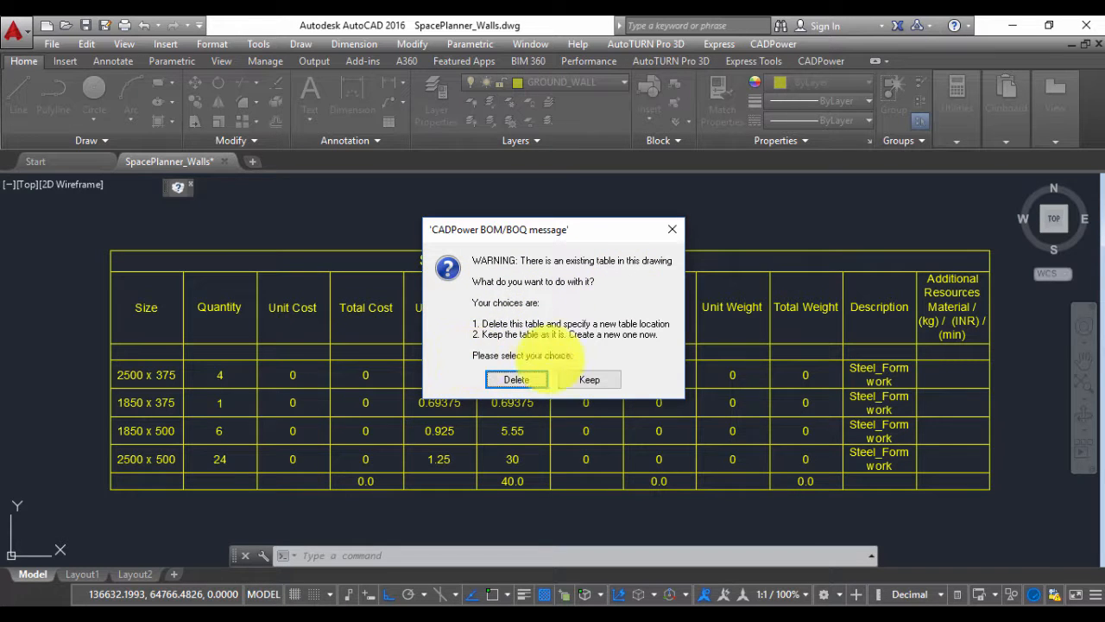
left_click(516, 379)
left_click(165, 257)
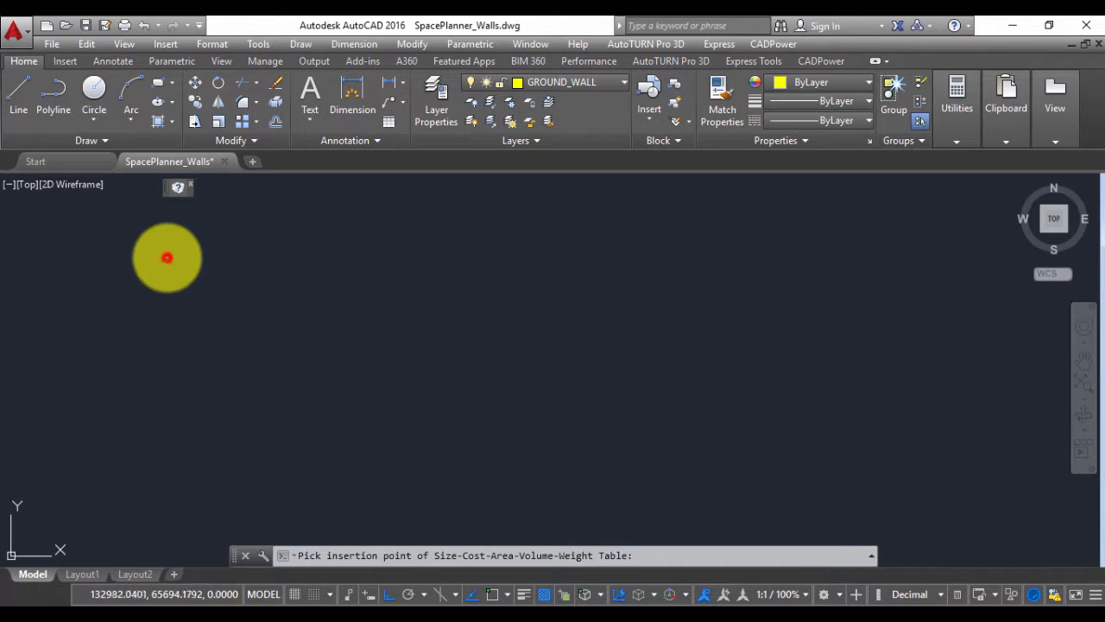
key("Return")
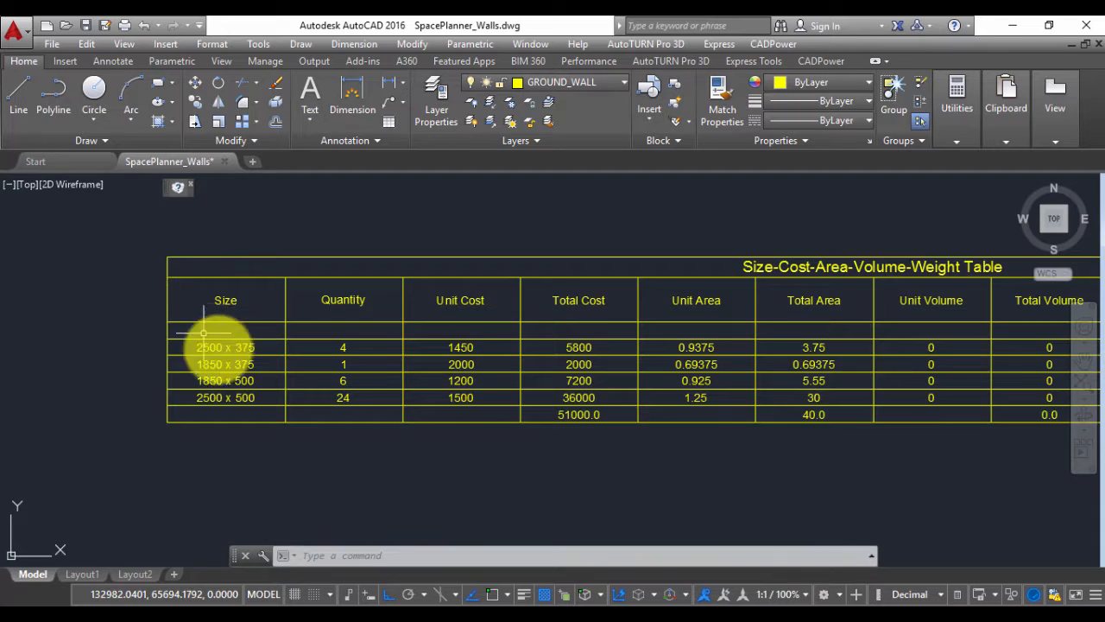
Step: Examine the new table's size, quantity, cost, area, volume, weight and description columns, and view it alongside the formwork panels of wall A2
scroll(311, 427, "down", 2)
scroll(311, 429, "up", 4)
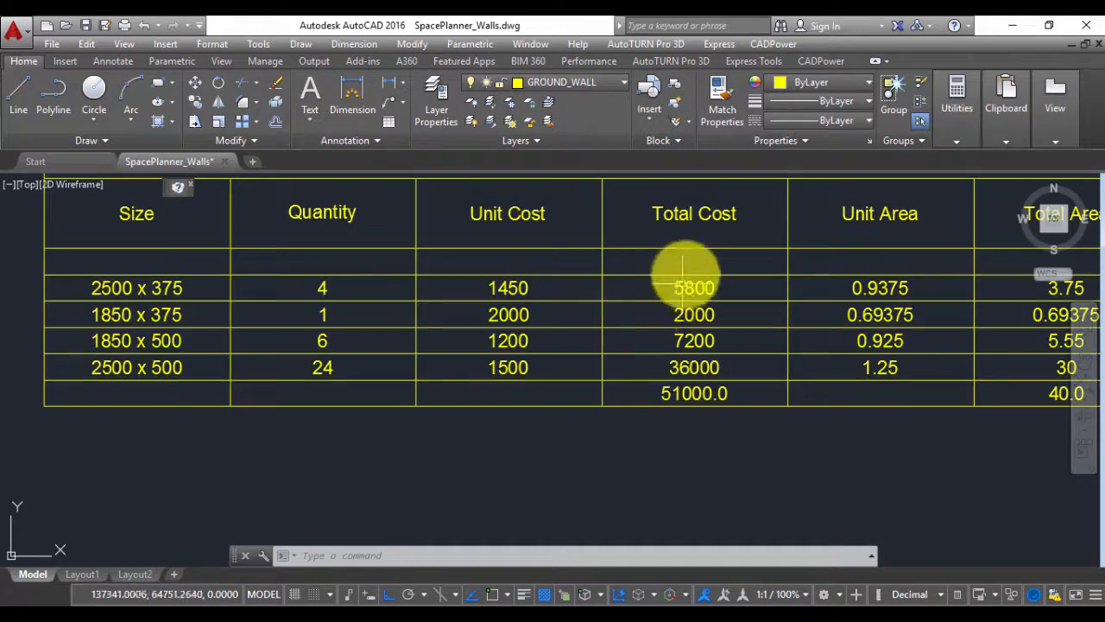
middle_click_drag(777, 374, 505, 415)
middle_click_drag(765, 406, 604, 399)
middle_click_drag(811, 380, 638, 380)
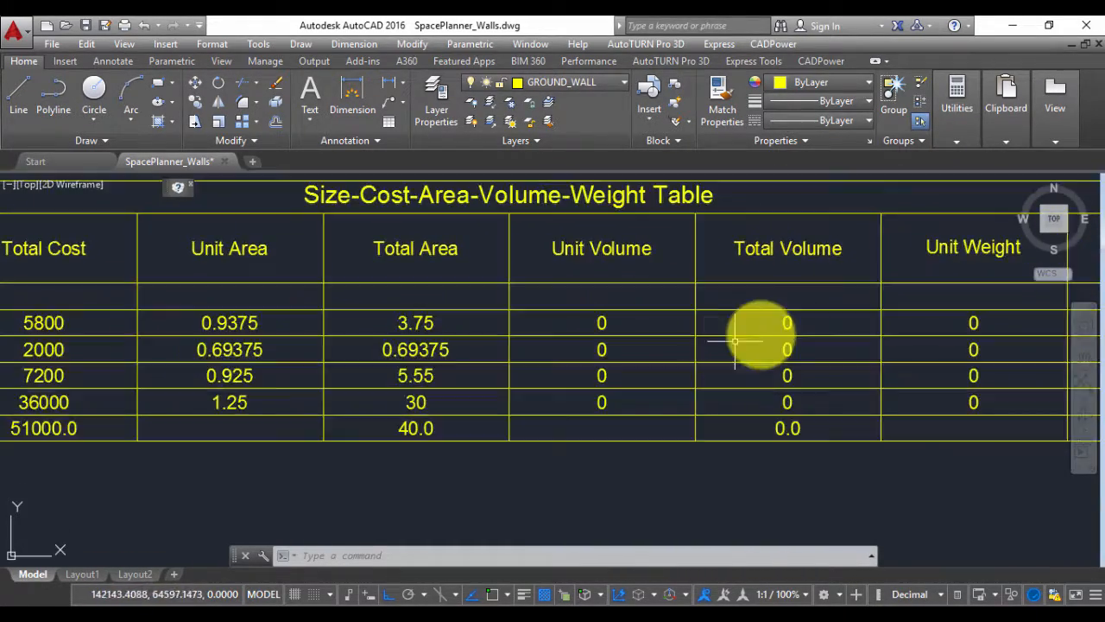
middle_click_drag(757, 333, 585, 323)
middle_click_drag(814, 284, 585, 286)
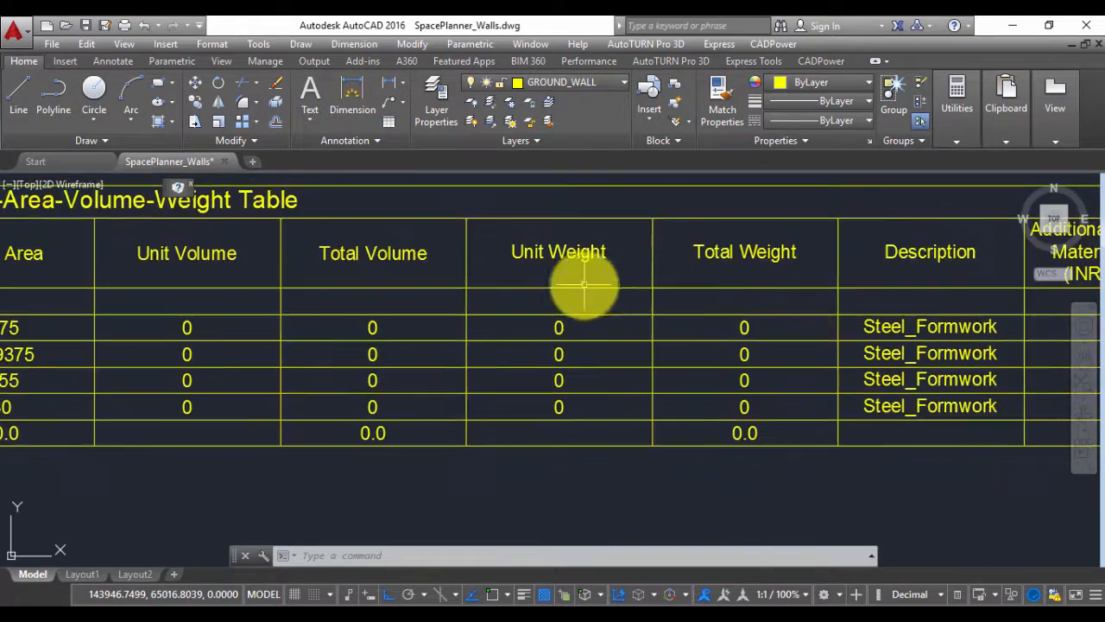
mouse_move(894, 290)
middle_mouse_down()
mouse_move(821, 263)
mouse_move(723, 259)
middle_mouse_up()
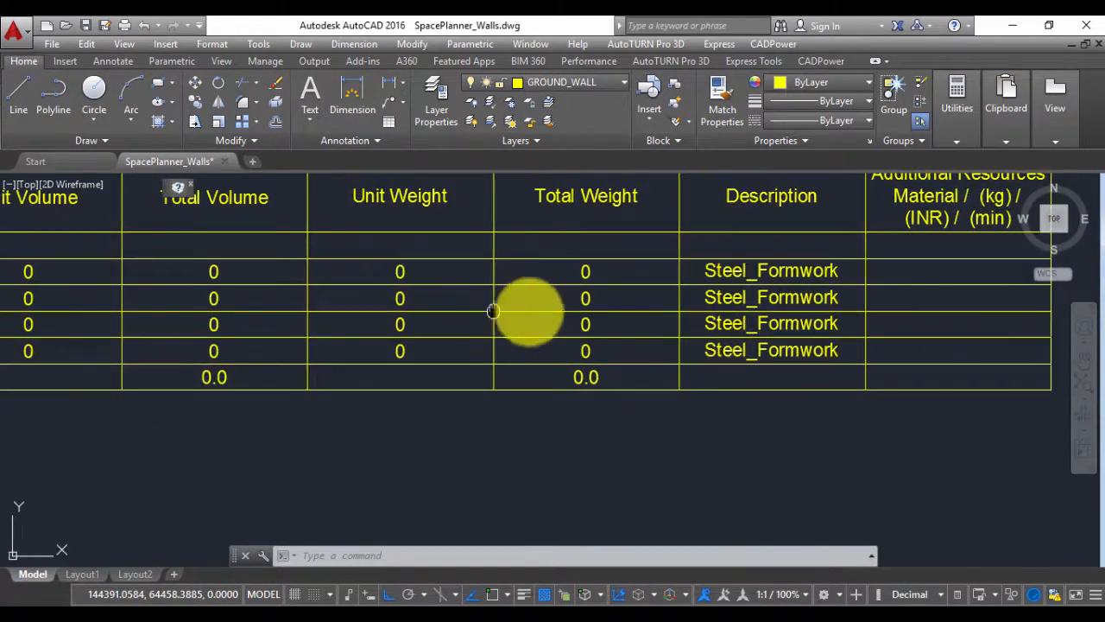
middle_click_drag(527, 308, 780, 320)
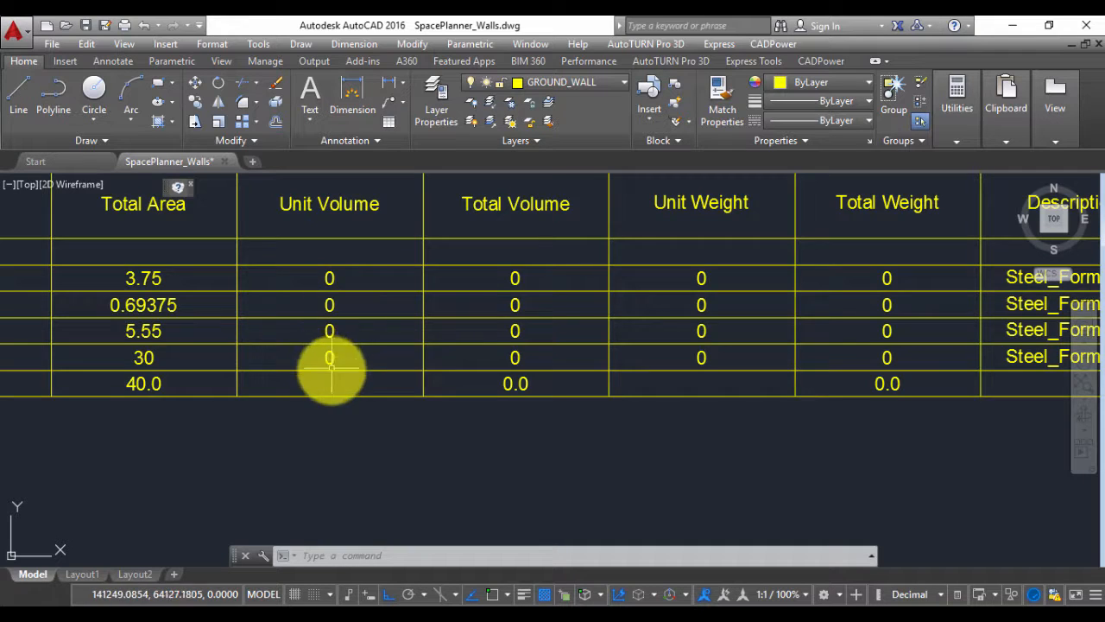
scroll(330, 370, "down", 2)
left_click(517, 335)
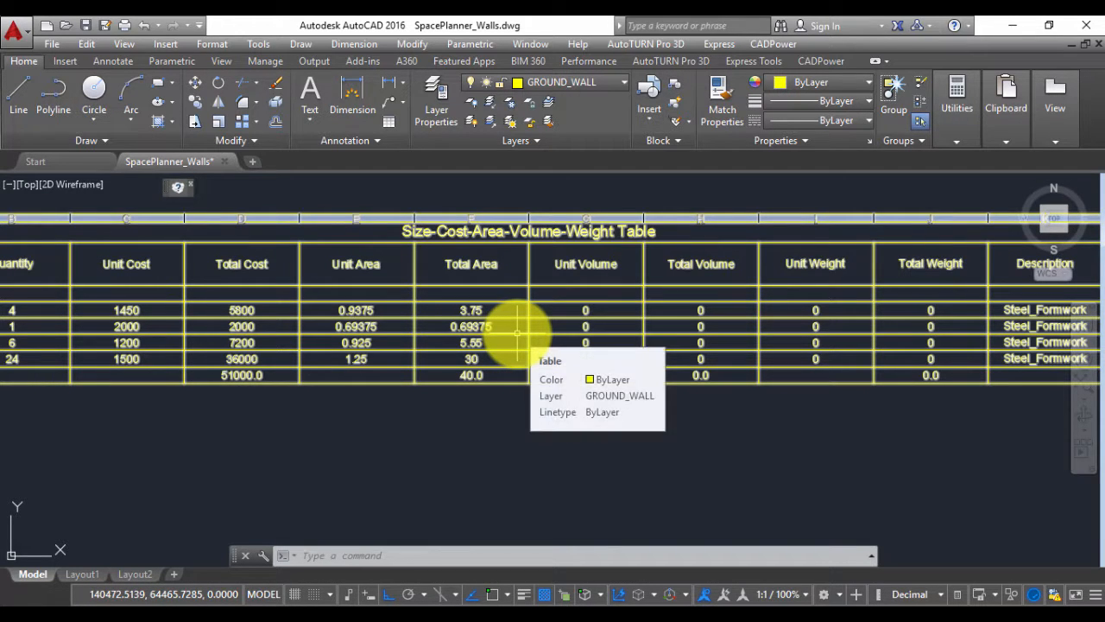
key("Escape")
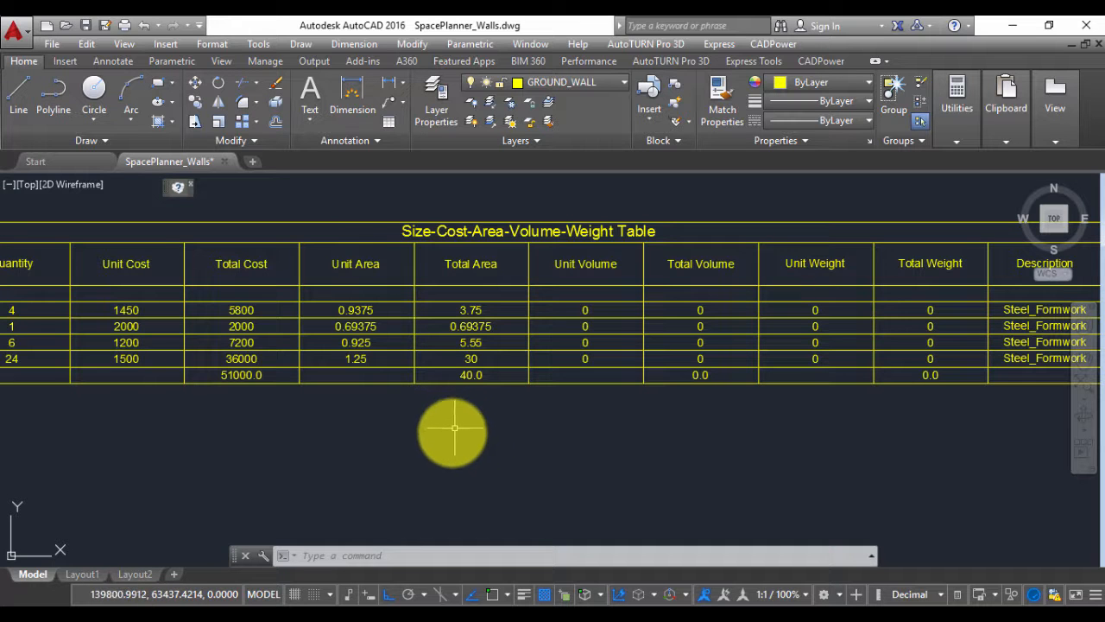
scroll(703, 395, "down", 2)
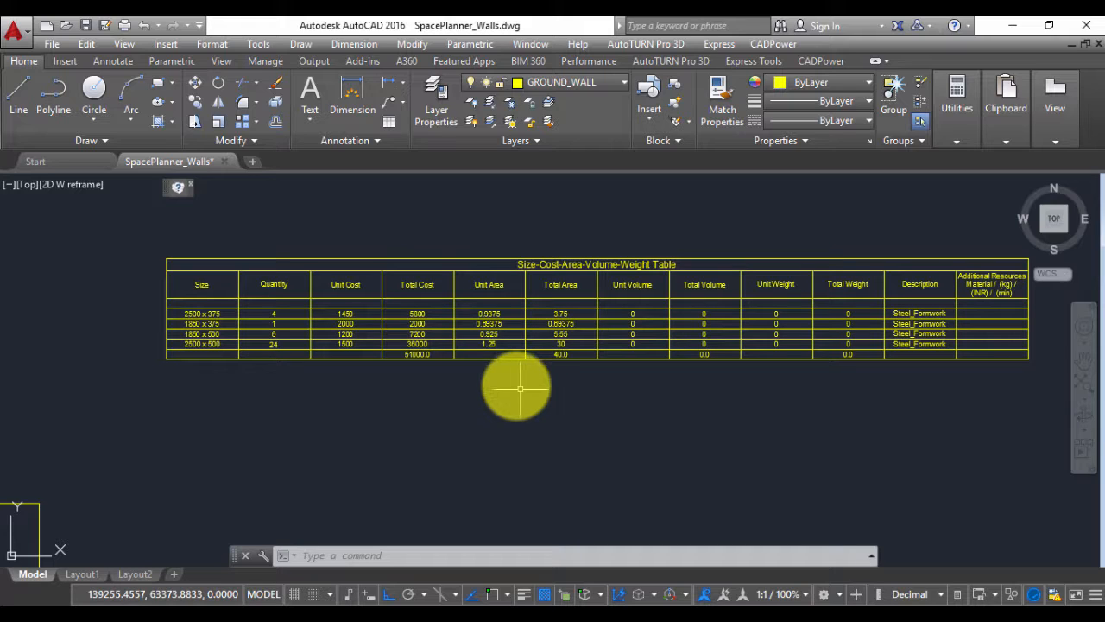
scroll(501, 385, "down", 5)
middle_click_drag(509, 382, 838, 363)
scroll(656, 369, "up", 5)
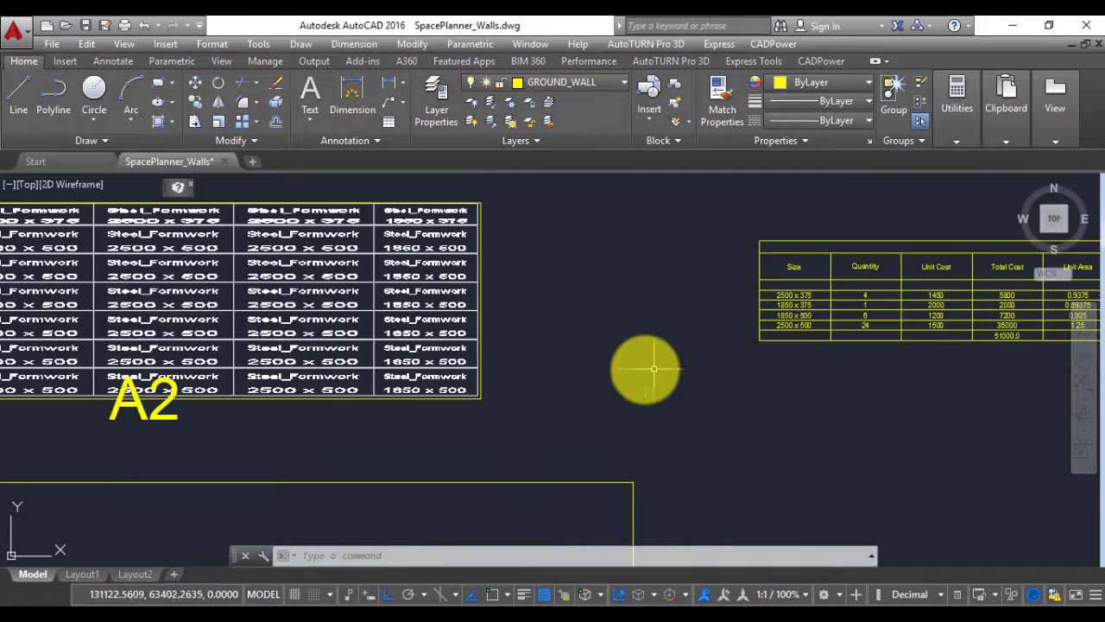
middle_click_drag(550, 346, 807, 320)
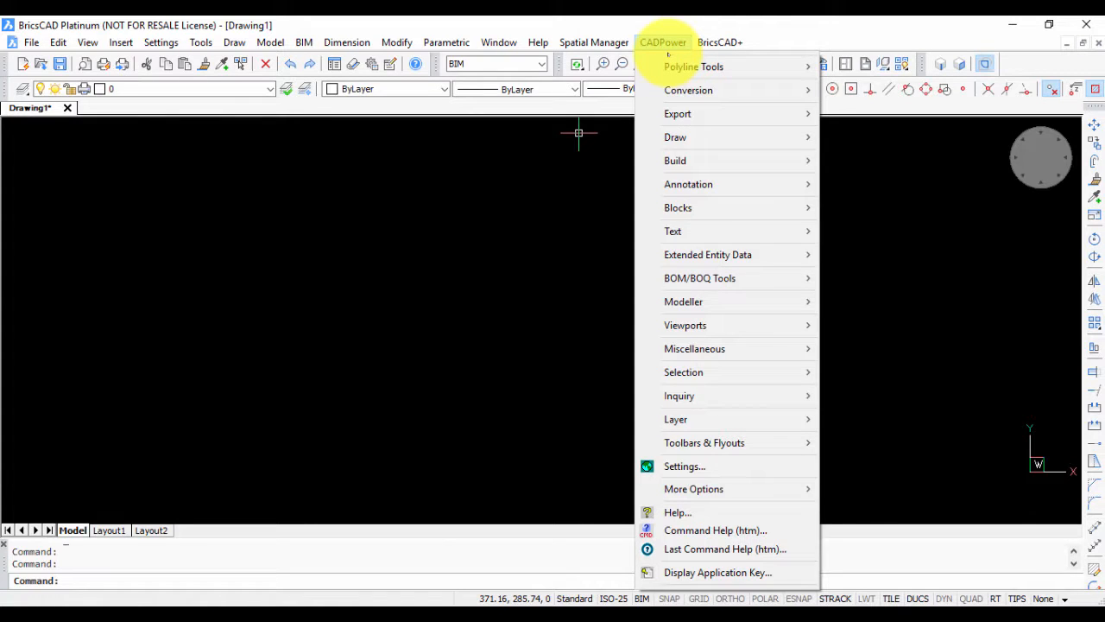
Step: Switch to BricsCAD and look at CADPower's tile placement tool among the BOM/BOQ tools, without placing any tiles
mouse_move(691, 278)
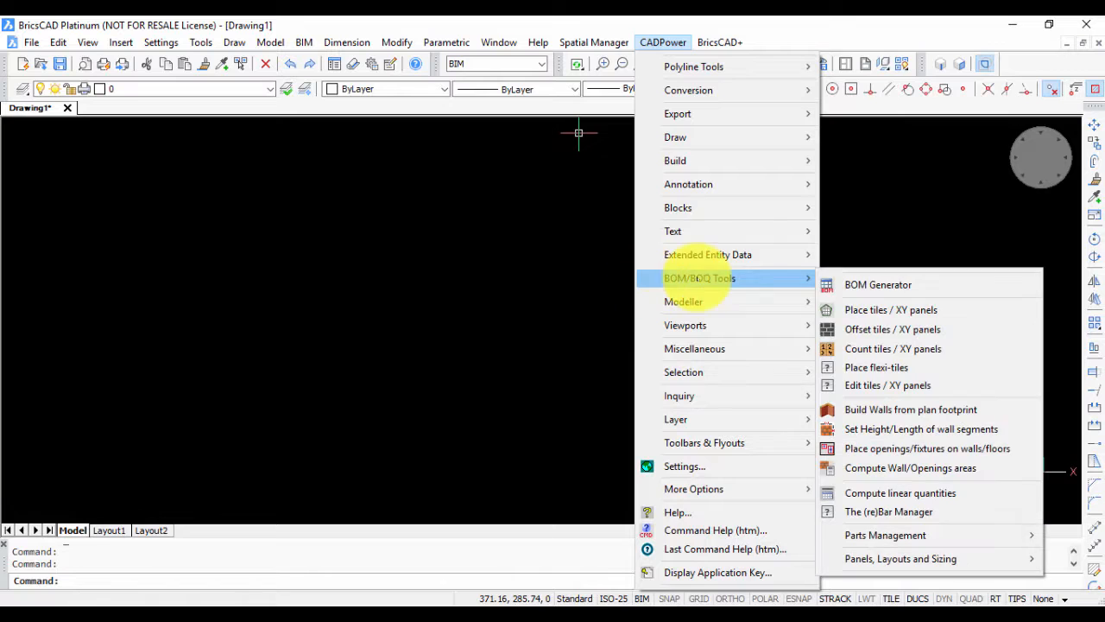
left_click(866, 309)
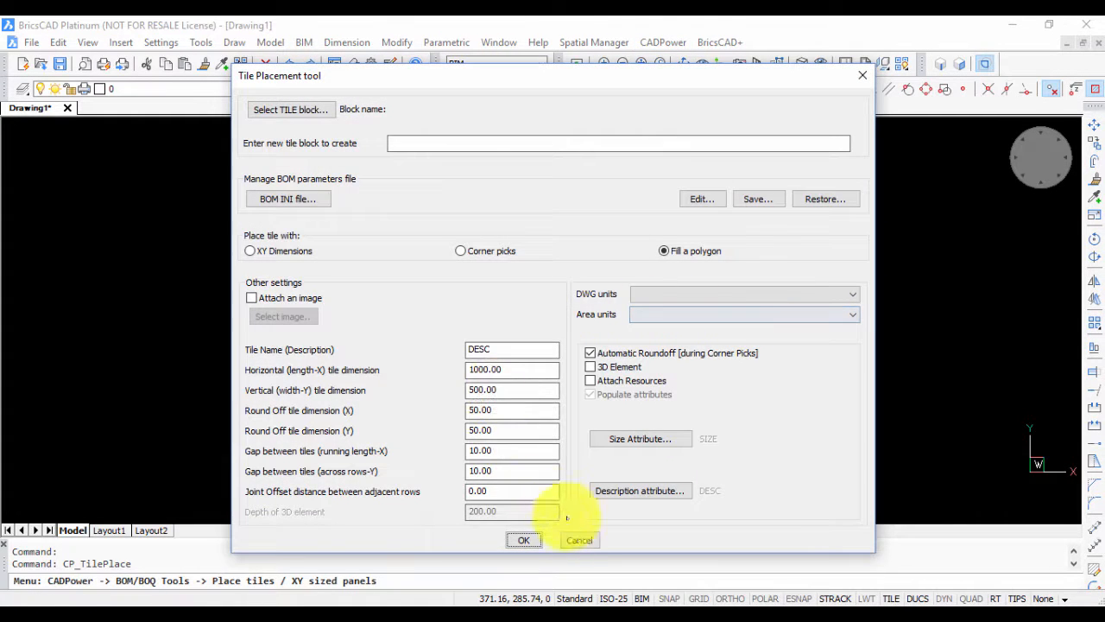
left_click(578, 538)
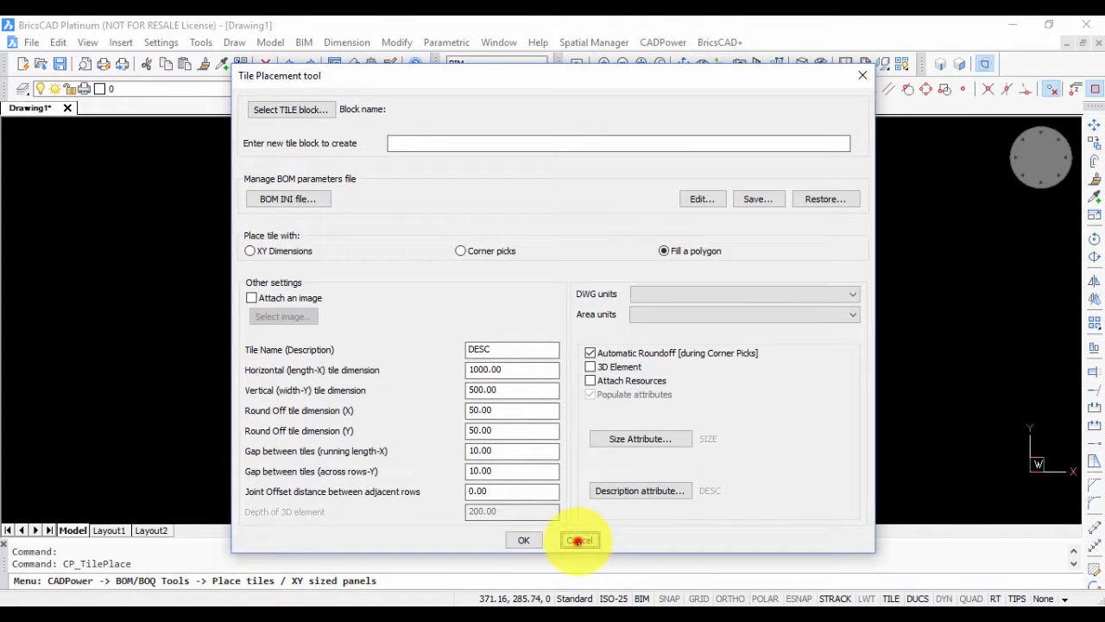
left_click(659, 43)
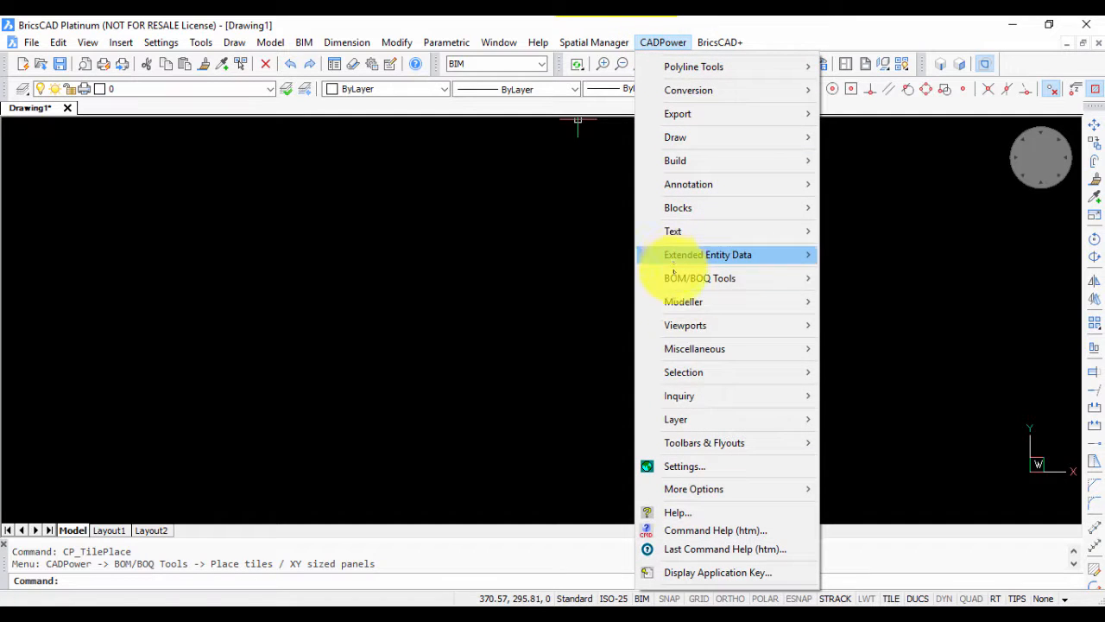